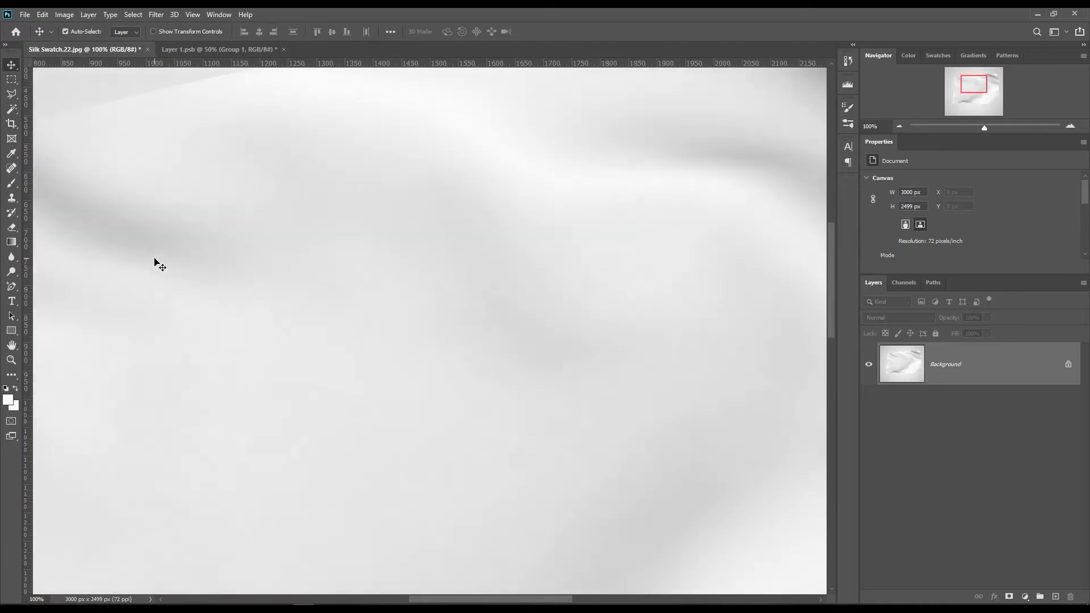
Start a Pen tool shape path with its first anchor on the cloth's top edge near the upper-left corner.
{"action": "scroll", "coordinate": [229, 306], "scroll_direction": "up", "scroll_amount": 2}
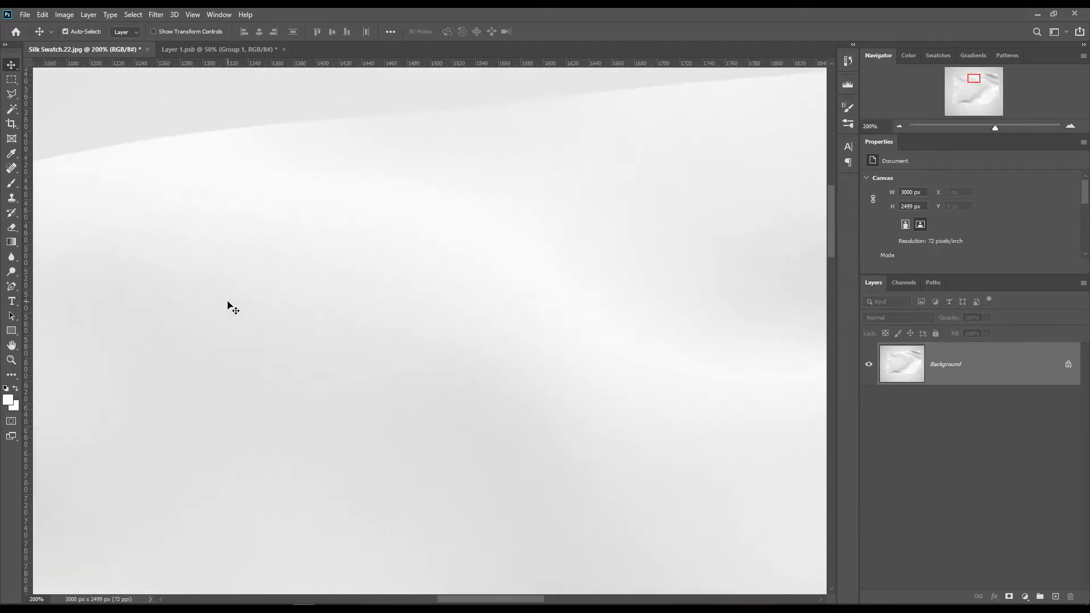
{"action": "left_click_drag", "start_coordinate": [512, 601], "coordinate": [381, 603]}
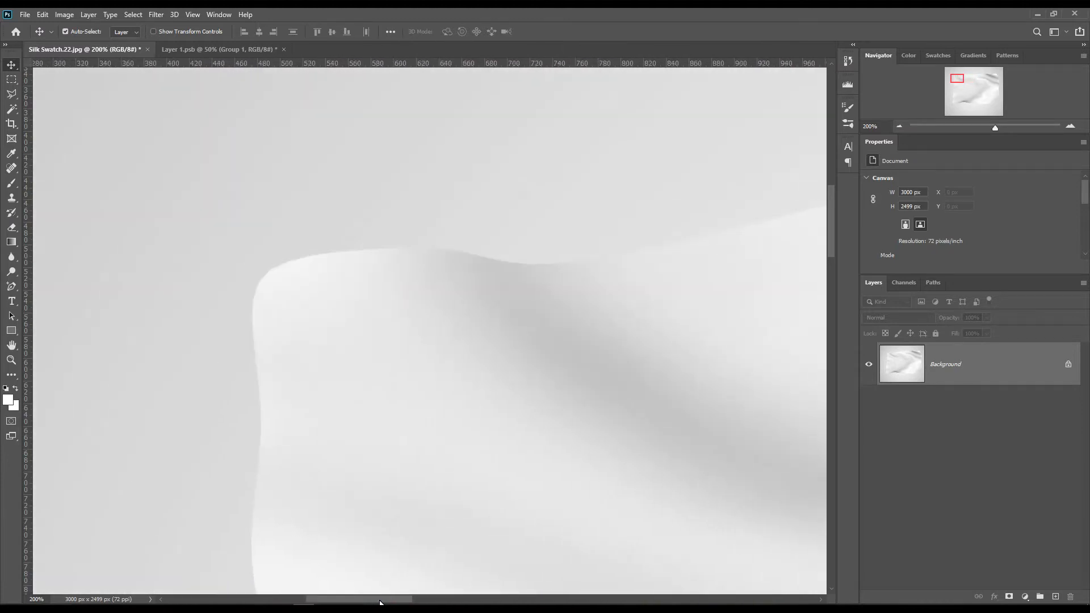
{"action": "scroll", "coordinate": [283, 375], "scroll_direction": "down", "scroll_amount": 2}
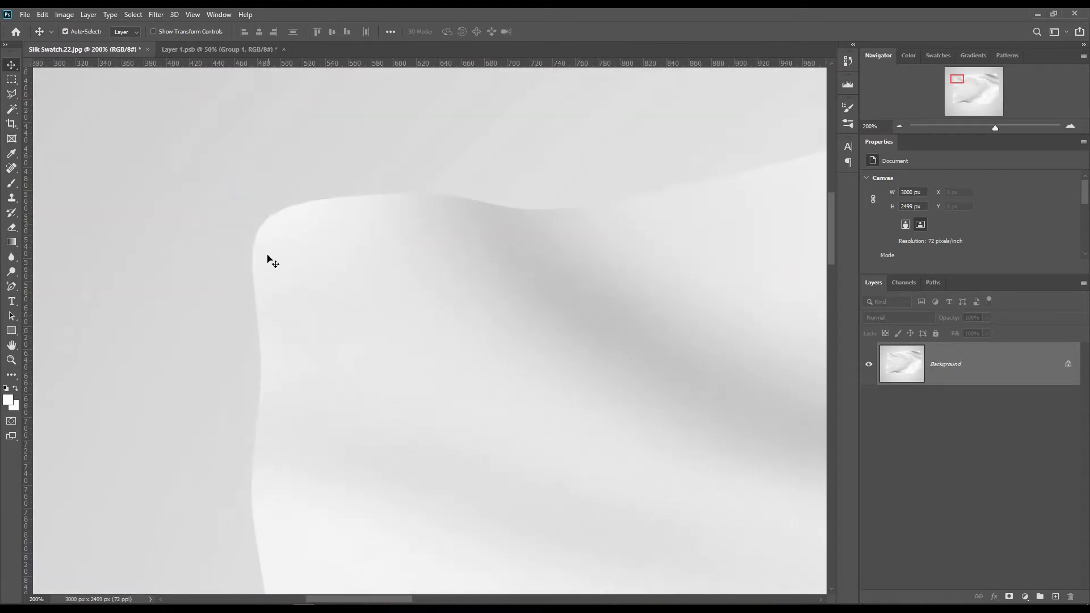
{"action": "key", "text": "ctrl+plus"}
{"action": "left_click", "coordinate": [11, 287]}
{"action": "right_click", "coordinate": [11, 287]}
{"action": "left_click", "coordinate": [52, 286]}
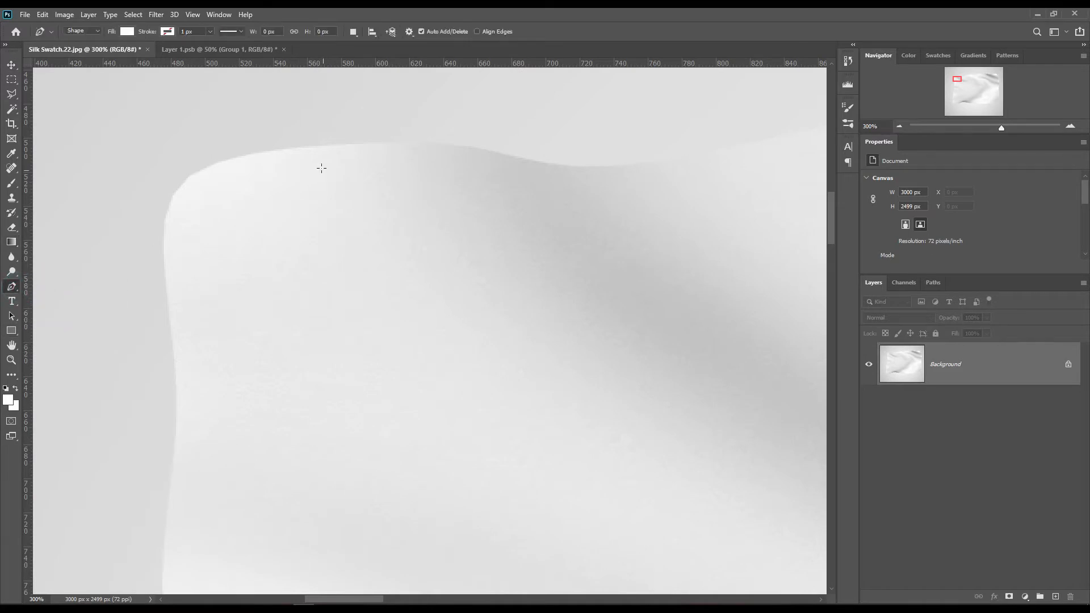
{"action": "left_click", "coordinate": [275, 152]}
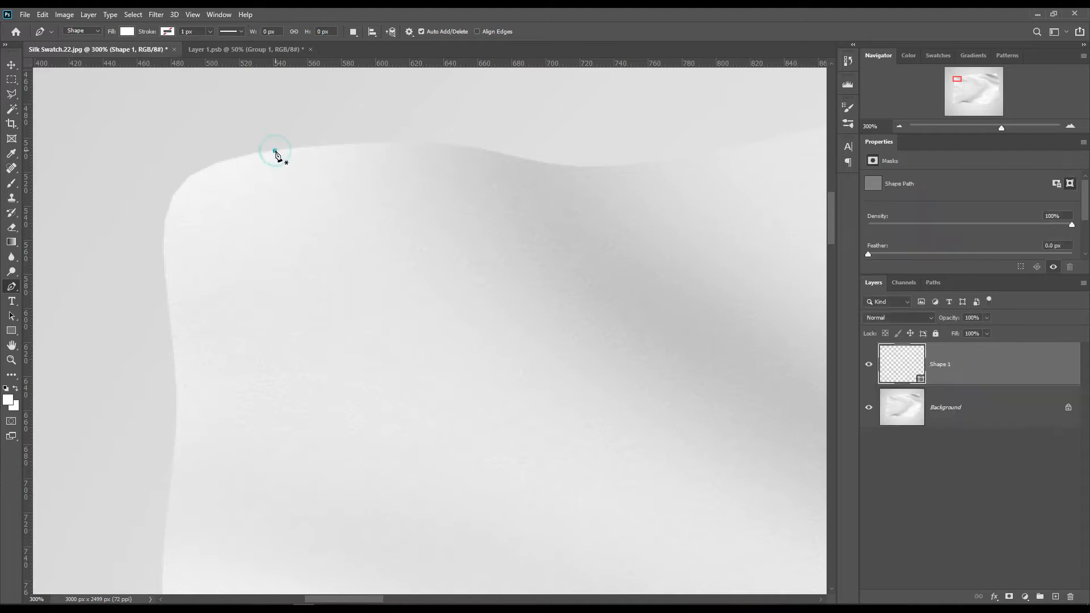
{"action": "scroll", "coordinate": [181, 280], "scroll_direction": "up", "scroll_amount": 1}
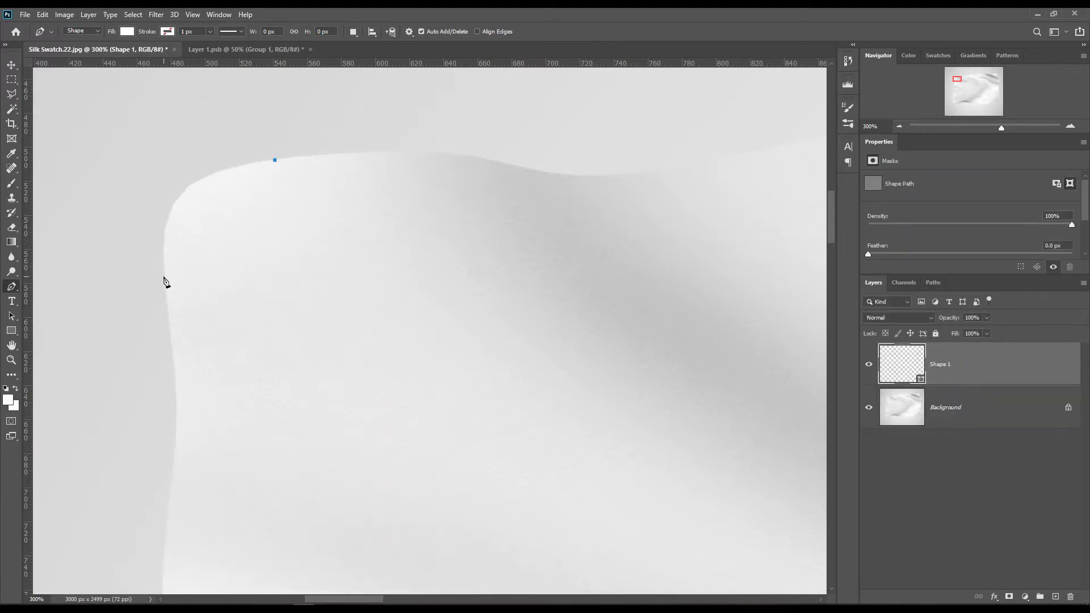
Place path anchors down the upper part of the cloth's left edge.
{"action": "left_click", "coordinate": [164, 278]}
{"action": "scroll", "coordinate": [340, 277], "scroll_direction": "down", "scroll_amount": 4}
{"action": "left_click", "coordinate": [172, 295]}
{"action": "scroll", "coordinate": [238, 324], "scroll_direction": "down", "scroll_amount": 5}
{"action": "left_click", "coordinate": [185, 345]}
{"action": "scroll", "coordinate": [250, 345], "scroll_direction": "down", "scroll_amount": 5}
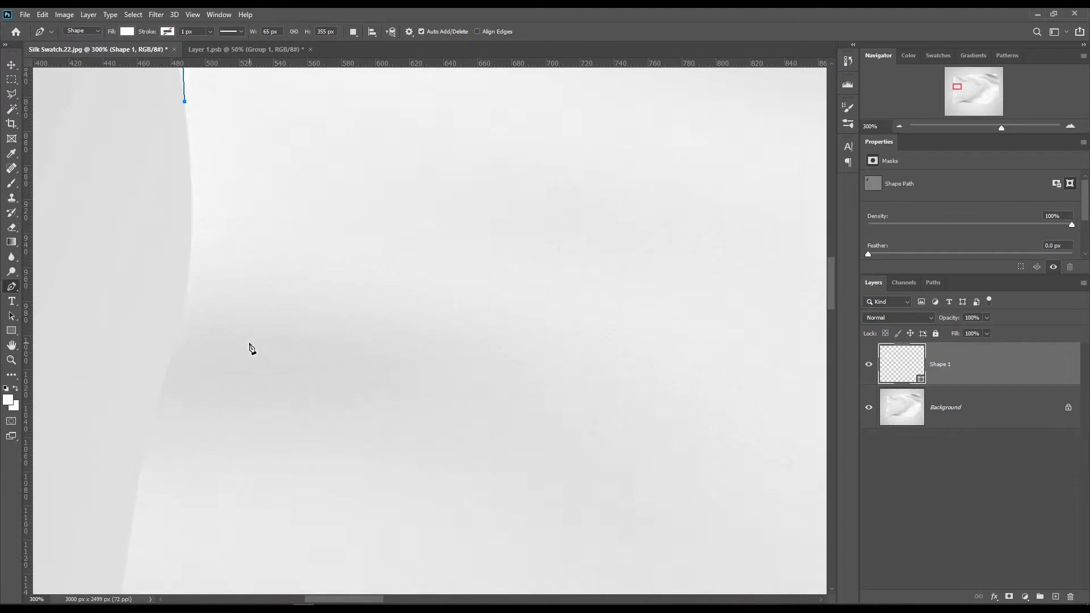
Continue the path with anchors down the lower part of the cloth's left edge to the bottom-left corner.
{"action": "scroll", "coordinate": [134, 368], "scroll_direction": "down", "scroll_amount": 5}
{"action": "left_click", "coordinate": [134, 368]}
{"action": "scroll", "coordinate": [333, 353], "scroll_direction": "down", "scroll_amount": 3}
{"action": "scroll", "coordinate": [206, 426], "scroll_direction": "down", "scroll_amount": 10}
{"action": "left_click", "coordinate": [77, 390]}
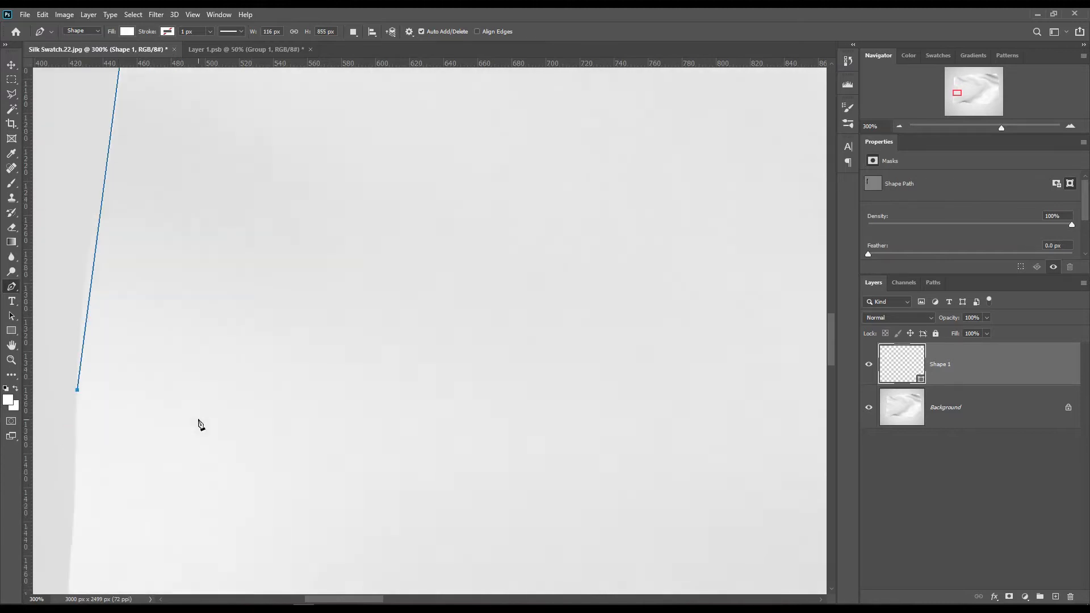
{"action": "scroll", "coordinate": [199, 420], "scroll_direction": "down", "scroll_amount": 8}
{"action": "left_click", "coordinate": [54, 445]}
{"action": "scroll", "coordinate": [257, 449], "scroll_direction": "down", "scroll_amount": 4}
{"action": "scroll", "coordinate": [258, 449], "scroll_direction": "left", "scroll_amount": 3}
Trace the cloth's bottom edge with anchors toward the lower-right corner, setting the shape layer's opacity to 0% so the cloth stays visible.
{"action": "left_click", "coordinate": [202, 426]}
{"action": "left_click", "coordinate": [293, 546]}
{"action": "left_click_drag", "start_coordinate": [953, 319], "coordinate": [871, 328]}
{"action": "left_click_drag", "start_coordinate": [340, 599], "coordinate": [550, 599]}
{"action": "left_click", "coordinate": [307, 540]}
{"action": "left_click", "coordinate": [472, 504]}
{"action": "left_click_drag", "start_coordinate": [832, 397], "coordinate": [832, 420]}
{"action": "left_click", "coordinate": [717, 372]}
Place path anchors up the cloth's right edge to the upper-right corner.
{"action": "left_click_drag", "start_coordinate": [541, 599], "coordinate": [679, 599]}
{"action": "left_click", "coordinate": [771, 178]}
{"action": "left_click_drag", "start_coordinate": [832, 431], "coordinate": [834, 196]}
{"action": "left_click", "coordinate": [765, 192]}
{"action": "left_click", "coordinate": [759, 264]}
Place anchors back along the cloth's top edge and close the path at its starting anchor.
{"action": "left_click", "coordinate": [598, 266]}
{"action": "left_click", "coordinate": [303, 141]}
{"action": "left_click_drag", "start_coordinate": [672, 600], "coordinate": [324, 600]}
{"action": "left_click", "coordinate": [197, 131]}
{"action": "left_click", "coordinate": [324, 290]}
{"action": "left_click", "coordinate": [370, 431]}
With the Add Anchor Point tool, round the path's upper-left corner and bend the adjoining top segments along the cloth's fold.
{"action": "right_click", "coordinate": [11, 287]}
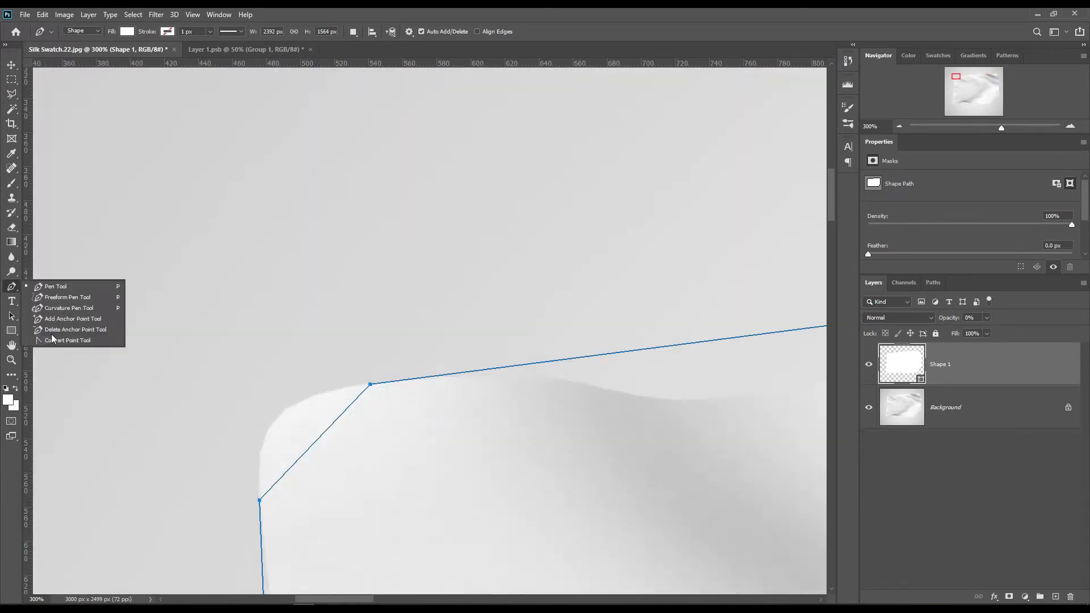
{"action": "left_click", "coordinate": [59, 319]}
{"action": "left_click_drag", "start_coordinate": [316, 443], "coordinate": [279, 416]}
{"action": "left_click_drag", "start_coordinate": [335, 599], "coordinate": [370, 599]}
{"action": "left_click_drag", "start_coordinate": [369, 340], "coordinate": [369, 398]}
{"action": "left_click_drag", "start_coordinate": [191, 404], "coordinate": [192, 379]}
{"action": "left_click_drag", "start_coordinate": [366, 600], "coordinate": [402, 600]}
{"action": "left_click_drag", "start_coordinate": [377, 327], "coordinate": [381, 320]}
{"action": "left_click", "coordinate": [872, 364]}
{"action": "left_click", "coordinate": [871, 363]}
Add and shift anchors so the path follows the middle stretch of the cloth's top edge.
{"action": "left_click_drag", "start_coordinate": [377, 600], "coordinate": [442, 600]}
{"action": "left_click_drag", "start_coordinate": [371, 216], "coordinate": [370, 196]}
{"action": "left_click_drag", "start_coordinate": [495, 599], "coordinate": [546, 599]}
{"action": "left_click", "coordinate": [494, 134]}
{"action": "left_click_drag", "start_coordinate": [165, 166], "coordinate": [165, 171]}
{"action": "left_click_drag", "start_coordinate": [505, 599], "coordinate": [551, 600]}
{"action": "left_click_drag", "start_coordinate": [461, 95], "coordinate": [461, 93]}
Curve the path along the dip in the top edge near the right end by adjusting anchors and handles.
{"action": "left_click_drag", "start_coordinate": [596, 599], "coordinate": [655, 599]}
{"action": "left_click_drag", "start_coordinate": [450, 91], "coordinate": [450, 163]}
{"action": "left_click_drag", "start_coordinate": [397, 227], "coordinate": [519, 245]}
{"action": "left_click_drag", "start_coordinate": [296, 151], "coordinate": [301, 121]}
{"action": "left_click_drag", "start_coordinate": [474, 178], "coordinate": [454, 180]}
{"action": "left_click_drag", "start_coordinate": [382, 136], "coordinate": [394, 139]}
{"action": "left_click_drag", "start_coordinate": [455, 180], "coordinate": [462, 182]}
{"action": "left_click_drag", "start_coordinate": [572, 180], "coordinate": [577, 181]}
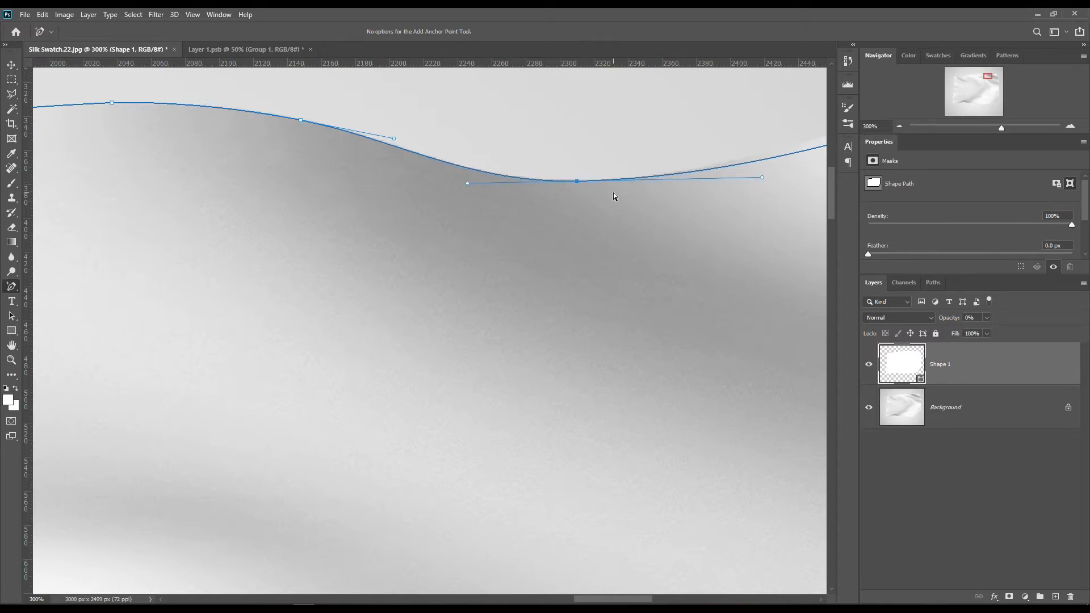
Add anchors and adjust handles to curve the path around the cloth's upper-right corner.
{"action": "left_click_drag", "start_coordinate": [602, 599], "coordinate": [645, 599]}
{"action": "left_click_drag", "start_coordinate": [488, 432], "coordinate": [699, 477]}
{"action": "left_click", "coordinate": [582, 194]}
{"action": "left_click_drag", "start_coordinate": [582, 194], "coordinate": [582, 186]}
{"action": "left_click_drag", "start_coordinate": [439, 225], "coordinate": [445, 226]}
{"action": "left_click_drag", "start_coordinate": [610, 600], "coordinate": [667, 600]}
{"action": "left_click", "coordinate": [331, 237]}
{"action": "left_click_drag", "start_coordinate": [331, 237], "coordinate": [370, 166]}
{"action": "left_click_drag", "start_coordinate": [285, 132], "coordinate": [289, 137]}
Add anchors and bend the path to fit the upper part of the cloth's right edge.
{"action": "left_click", "coordinate": [432, 248]}
{"action": "left_click_drag", "start_coordinate": [432, 249], "coordinate": [428, 250]}
{"action": "scroll", "coordinate": [462, 265], "scroll_direction": "down", "scroll_amount": 3}
{"action": "left_click", "coordinate": [534, 510]}
{"action": "left_click_drag", "start_coordinate": [534, 510], "coordinate": [588, 503]}
{"action": "left_click", "coordinate": [526, 318]}
{"action": "left_click_drag", "start_coordinate": [526, 318], "coordinate": [512, 325]}
{"action": "scroll", "coordinate": [573, 406], "scroll_direction": "down", "scroll_amount": 8}
Fit the path to the middle and lower parts of the cloth's right edge with added, shifted anchors.
{"action": "left_click_drag", "start_coordinate": [625, 443], "coordinate": [617, 426]}
{"action": "scroll", "coordinate": [619, 244], "scroll_direction": "down", "scroll_amount": 9}
{"action": "left_click", "coordinate": [605, 523]}
{"action": "left_click_drag", "start_coordinate": [605, 523], "coordinate": [575, 521]}
{"action": "left_click", "coordinate": [591, 304]}
{"action": "scroll", "coordinate": [591, 303], "scroll_direction": "down", "scroll_amount": 10}
{"action": "left_click", "coordinate": [585, 302]}
{"action": "left_click_drag", "start_coordinate": [585, 302], "coordinate": [597, 302]}
{"action": "scroll", "coordinate": [740, 406], "scroll_direction": "down", "scroll_amount": 9}
Round the path along the cloth's lower-right corner with new anchors and adjusted handles.
{"action": "scroll", "coordinate": [443, 319], "scroll_direction": "down", "scroll_amount": 1}
{"action": "left_click", "coordinate": [438, 315]}
{"action": "left_click_drag", "start_coordinate": [437, 315], "coordinate": [500, 414]}
{"action": "left_click_drag", "start_coordinate": [557, 322], "coordinate": [568, 330]}
{"action": "left_click_drag", "start_coordinate": [411, 525], "coordinate": [417, 504]}
{"action": "left_click", "coordinate": [526, 375]}
{"action": "left_click_drag", "start_coordinate": [526, 375], "coordinate": [523, 374]}
{"action": "scroll", "coordinate": [545, 408], "scroll_direction": "down", "scroll_amount": 2}
{"action": "left_click", "coordinate": [374, 454]}
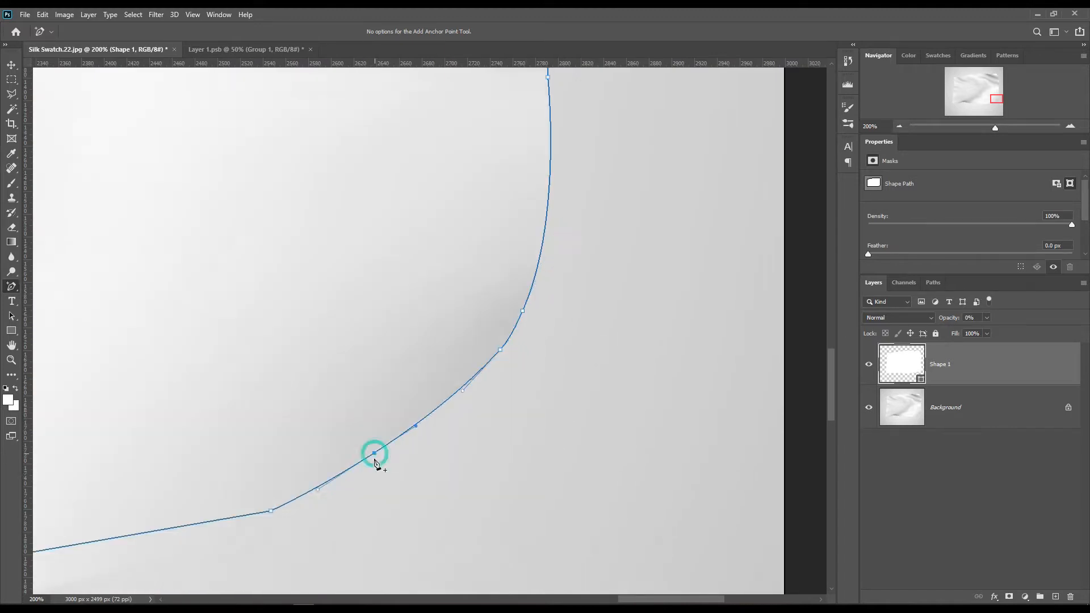
Bend the path to follow the right half of the cloth's bottom edge with added anchors.
{"action": "scroll", "coordinate": [375, 458], "scroll_direction": "down", "scroll_amount": 1}
{"action": "scroll", "coordinate": [409, 545], "scroll_direction": "left", "scroll_amount": 5}
{"action": "scroll", "coordinate": [423, 577], "scroll_direction": "down", "scroll_amount": 1}
{"action": "left_click", "coordinate": [236, 446]}
{"action": "left_click_drag", "start_coordinate": [236, 447], "coordinate": [236, 488]}
{"action": "left_click_drag", "start_coordinate": [419, 456], "coordinate": [428, 459]}
{"action": "scroll", "coordinate": [484, 533], "scroll_direction": "left", "scroll_amount": 8}
{"action": "left_click", "coordinate": [568, 504]}
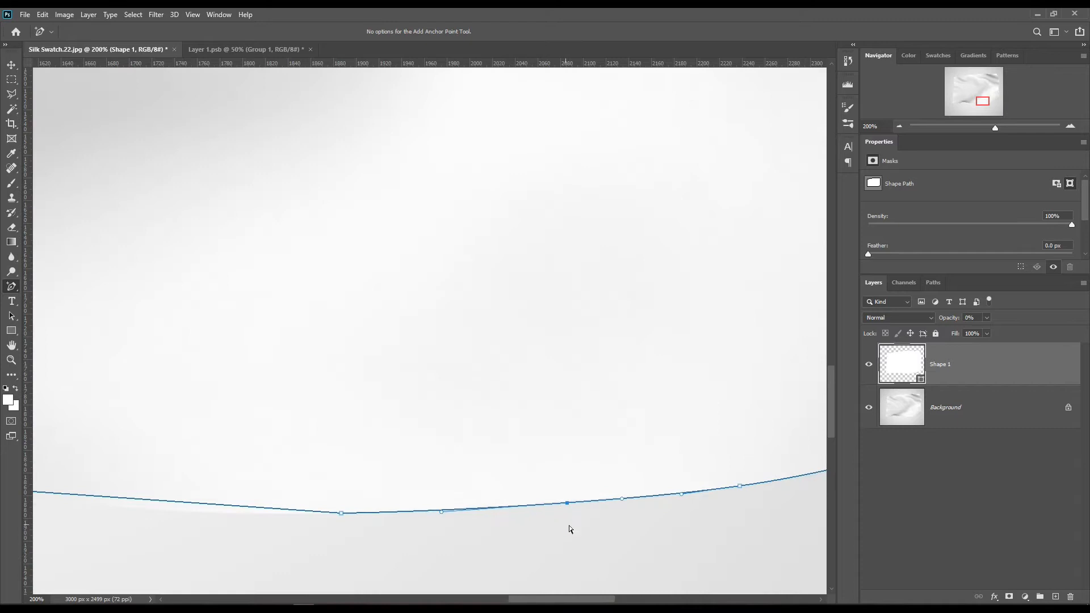
Shape the path along the middle of the bottom edge and over the raised fold near its left end.
{"action": "scroll", "coordinate": [570, 529], "scroll_direction": "left", "scroll_amount": 3}
{"action": "left_click_drag", "start_coordinate": [312, 494], "coordinate": [310, 502]}
{"action": "left_click_drag", "start_coordinate": [471, 513], "coordinate": [471, 518]}
{"action": "scroll", "coordinate": [472, 519], "scroll_direction": "left", "scroll_amount": 10}
{"action": "left_click_drag", "start_coordinate": [431, 469], "coordinate": [431, 400]}
{"action": "left_click_drag", "start_coordinate": [603, 426], "coordinate": [598, 442]}
{"action": "left_click_drag", "start_coordinate": [287, 436], "coordinate": [283, 459]}
Curve the path around the cloth's bottom-left corner and along the lower part of its left edge.
{"action": "scroll", "coordinate": [318, 476], "scroll_direction": "left", "scroll_amount": 8}
{"action": "left_click_drag", "start_coordinate": [414, 482], "coordinate": [414, 491]}
{"action": "left_click_drag", "start_coordinate": [165, 444], "coordinate": [152, 481]}
{"action": "scroll", "coordinate": [310, 402], "scroll_direction": "up", "scroll_amount": 7}
{"action": "left_click_drag", "start_coordinate": [158, 280], "coordinate": [160, 280]}
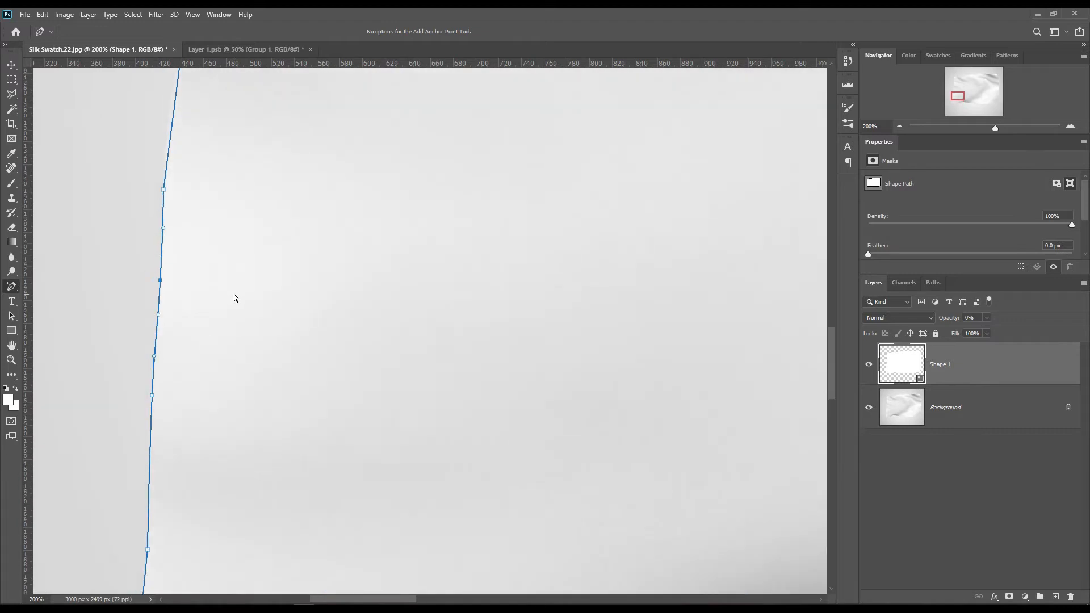
{"action": "scroll", "coordinate": [234, 294], "scroll_direction": "up", "scroll_amount": 8}
{"action": "left_click_drag", "start_coordinate": [179, 329], "coordinate": [173, 329]}
Bend the path along the upper part of the cloth's left edge, then deselect the finished shape layer.
{"action": "scroll", "coordinate": [301, 297], "scroll_direction": "up", "scroll_amount": 8}
{"action": "left_click_drag", "start_coordinate": [221, 232], "coordinate": [238, 231]}
{"action": "left_click_drag", "start_coordinate": [222, 301], "coordinate": [219, 301]}
{"action": "scroll", "coordinate": [300, 260], "scroll_direction": "up", "scroll_amount": 5}
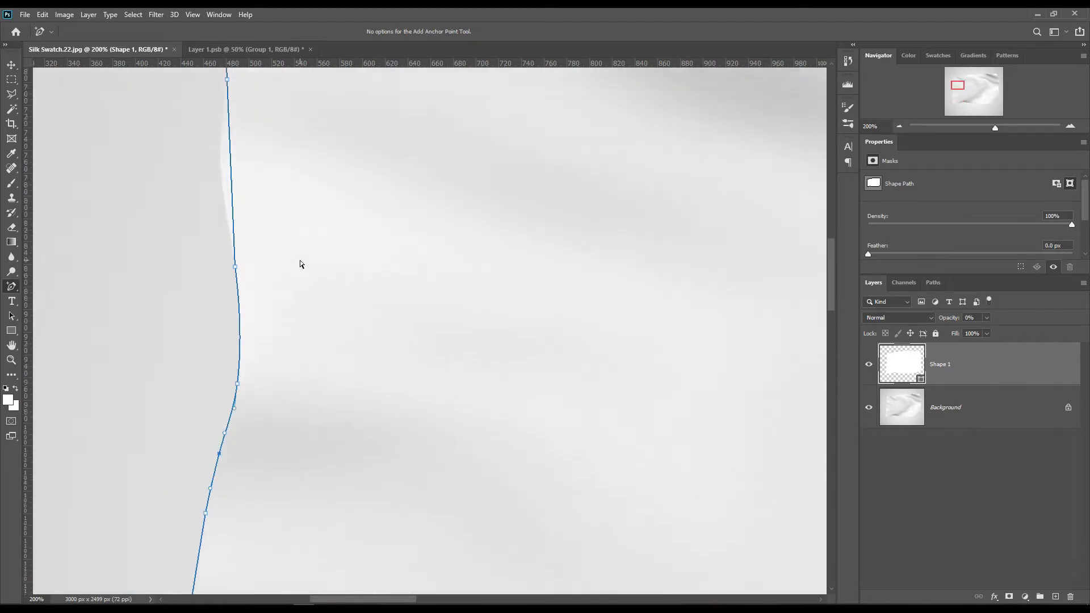
{"action": "scroll", "coordinate": [300, 264], "scroll_direction": "up", "scroll_amount": 8}
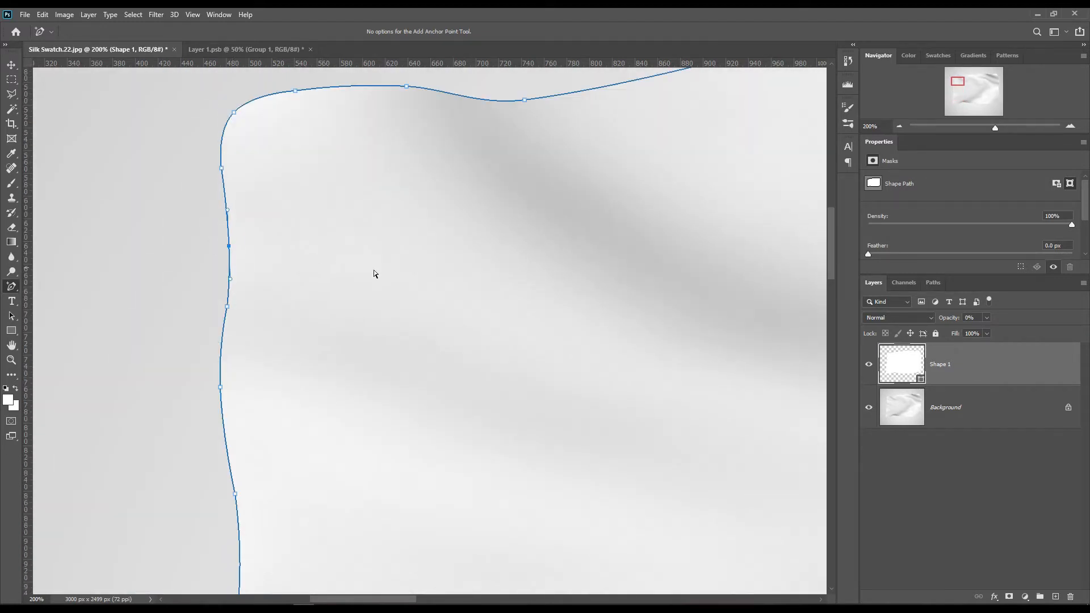
{"action": "scroll", "coordinate": [401, 284], "scroll_direction": "up", "scroll_amount": 3}
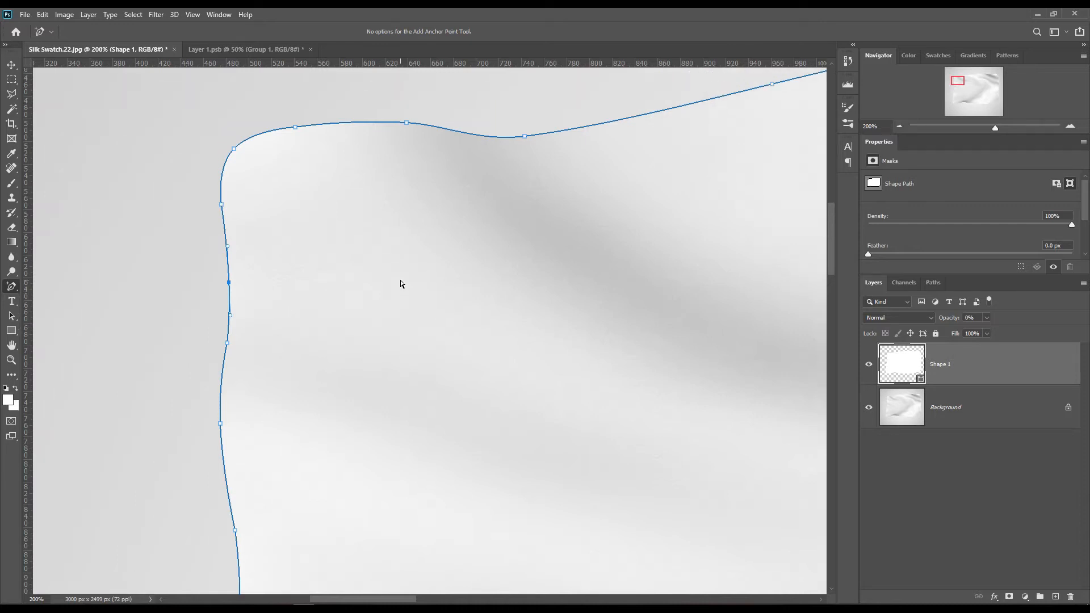
{"action": "scroll", "coordinate": [401, 284], "scroll_direction": "down", "scroll_amount": 10}
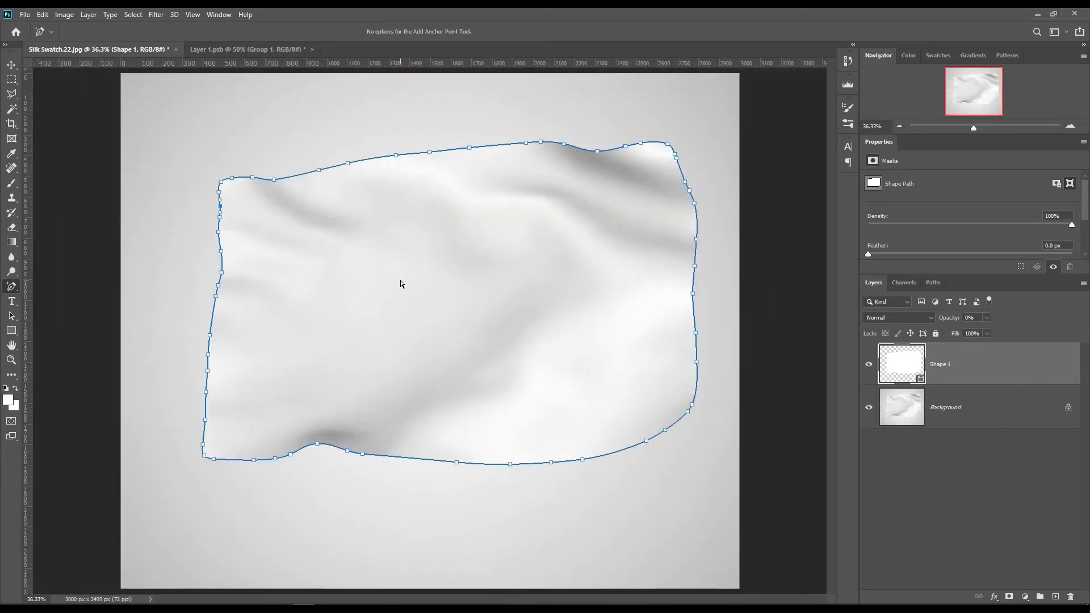
{"action": "left_click", "coordinate": [978, 467]}
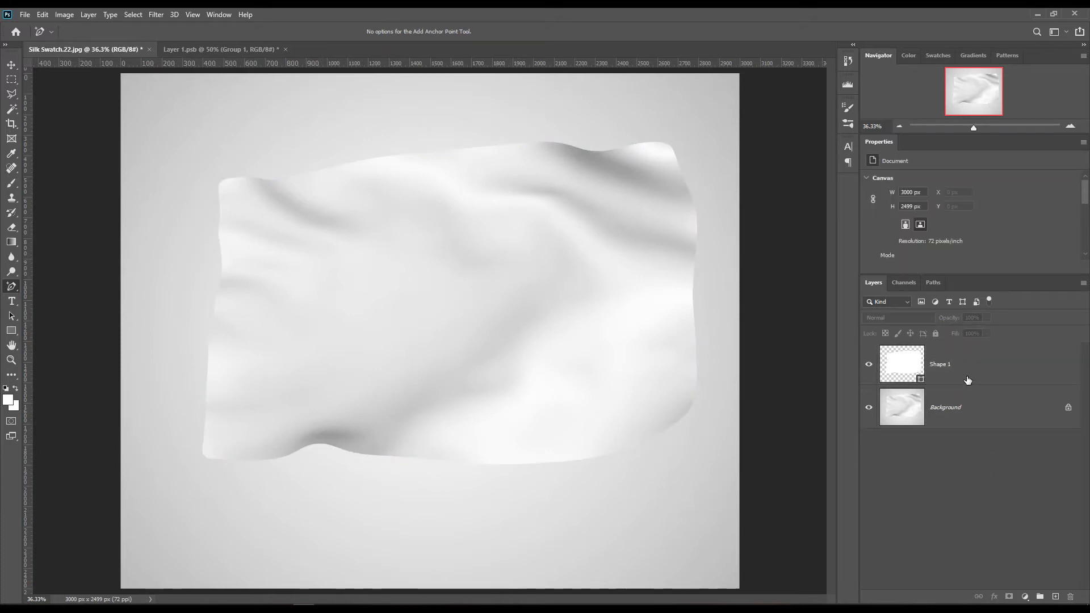
Copy the merged floral pattern layer from Layer 1.psb into Silk Swatch.22.jpg and move it over the cloth.
{"action": "left_click", "coordinate": [216, 49]}
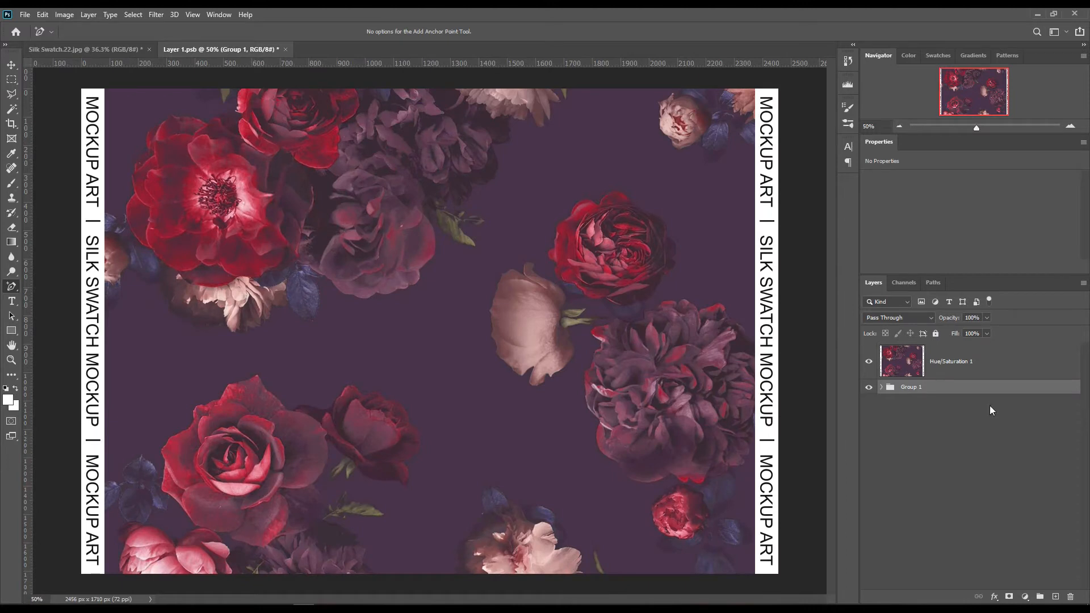
{"action": "left_click", "coordinate": [960, 372]}
{"action": "left_click_drag", "start_coordinate": [1015, 361], "coordinate": [455, 259]}
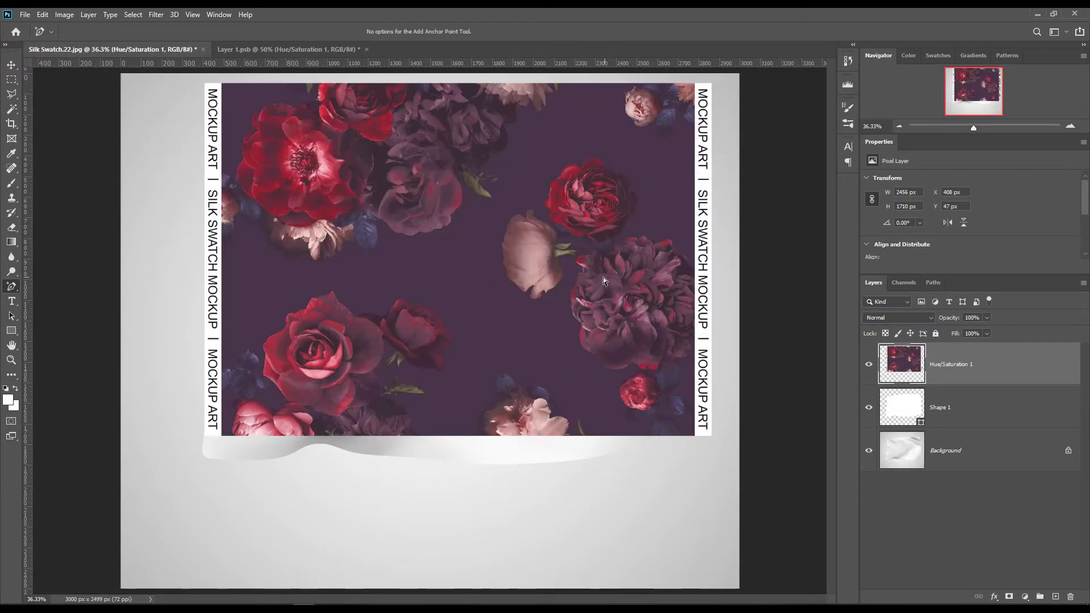
{"action": "left_click", "coordinate": [11, 66]}
{"action": "left_click_drag", "start_coordinate": [458, 232], "coordinate": [448, 280]}
Convert the floral pattern layer to a smart object and lower its opacity to 7%.
{"action": "left_click", "coordinate": [1027, 374]}
{"action": "right_click", "coordinate": [1028, 374]}
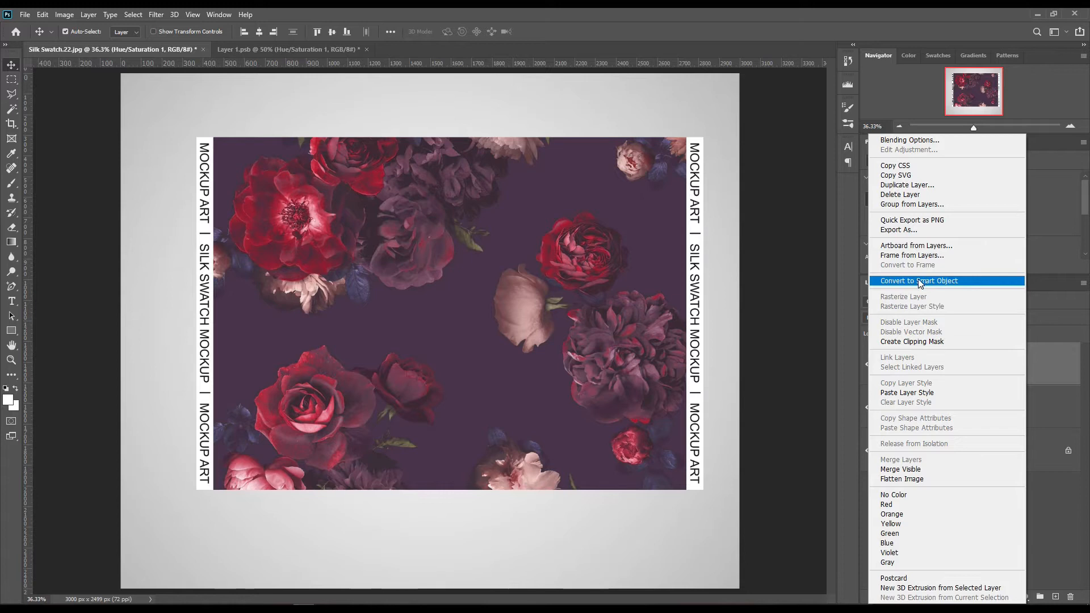
{"action": "left_click", "coordinate": [945, 283]}
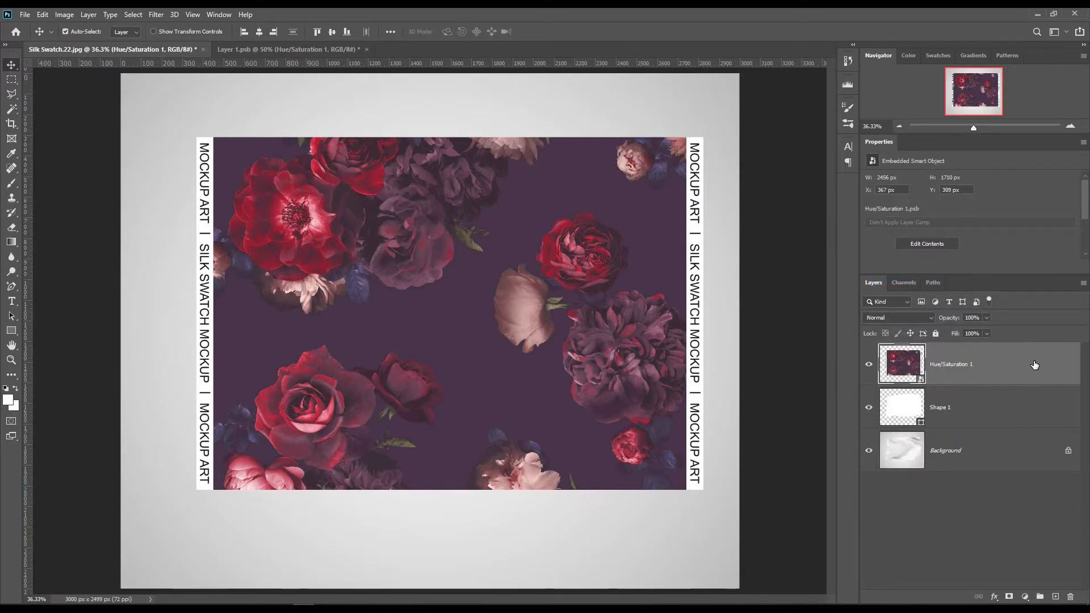
{"action": "mouse_move", "coordinate": [953, 322]}
{"action": "left_mouse_down"}
{"action": "mouse_move", "coordinate": [932, 317]}
{"action": "mouse_move", "coordinate": [942, 318]}
{"action": "left_mouse_up"}
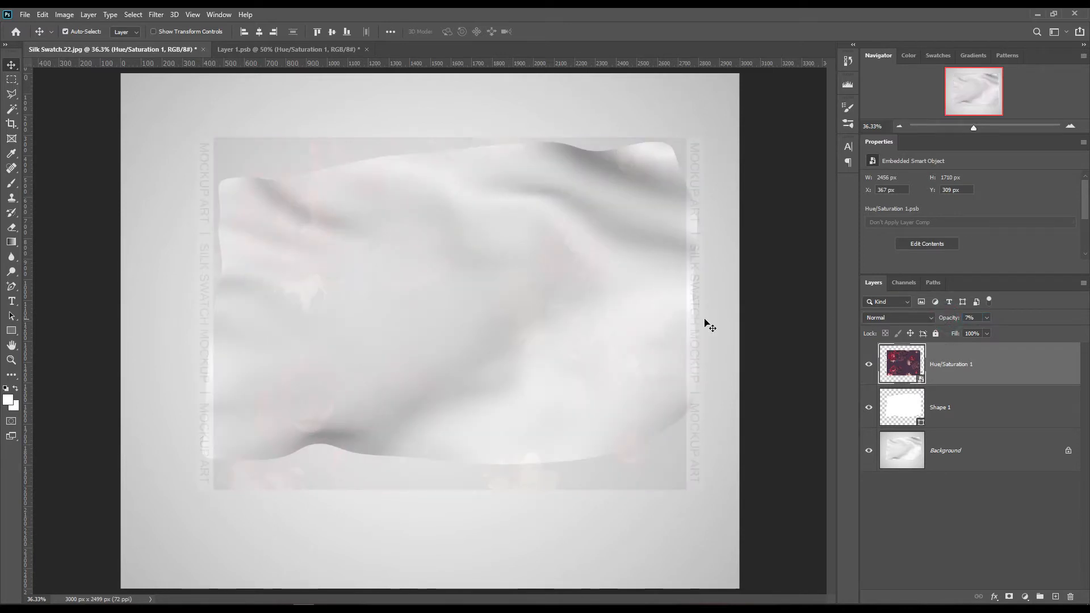
Free-transform the pattern with Distort, moving its two top corners onto the cloth's upper-left and upper-right corners.
{"action": "key", "text": "ctrl+plus"}
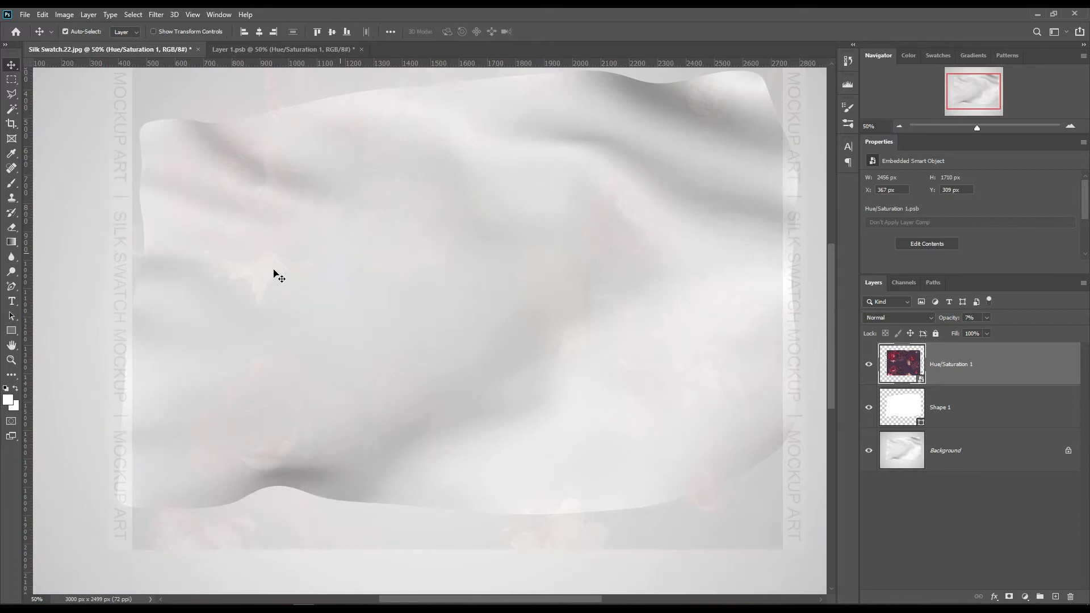
{"action": "scroll", "coordinate": [273, 274], "scroll_direction": "up", "scroll_amount": 2}
{"action": "key", "text": "ctrl+plus"}
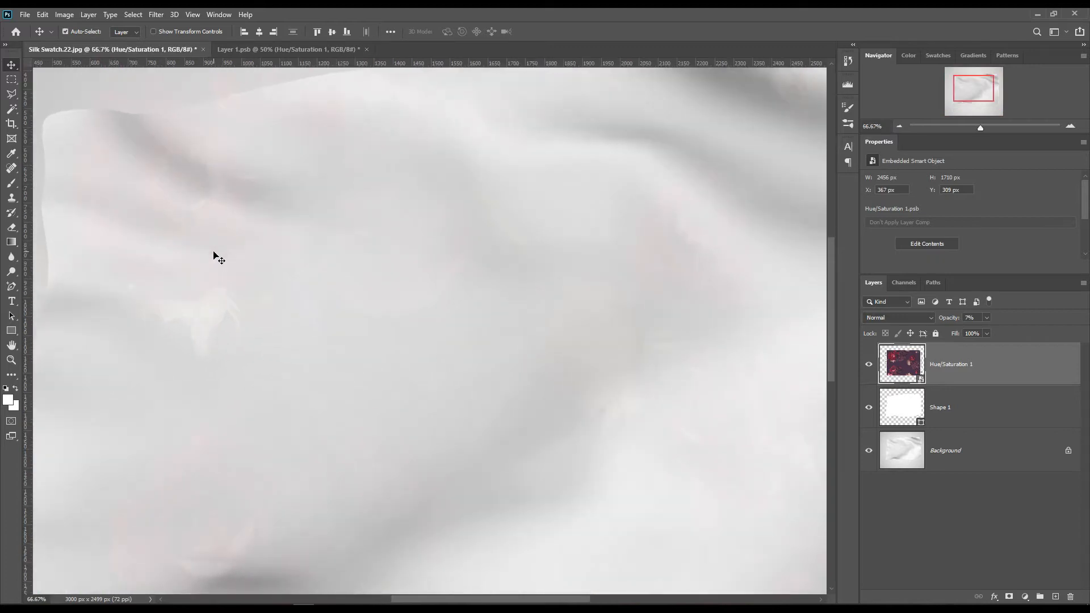
{"action": "scroll", "coordinate": [312, 255], "scroll_direction": "up", "scroll_amount": 5}
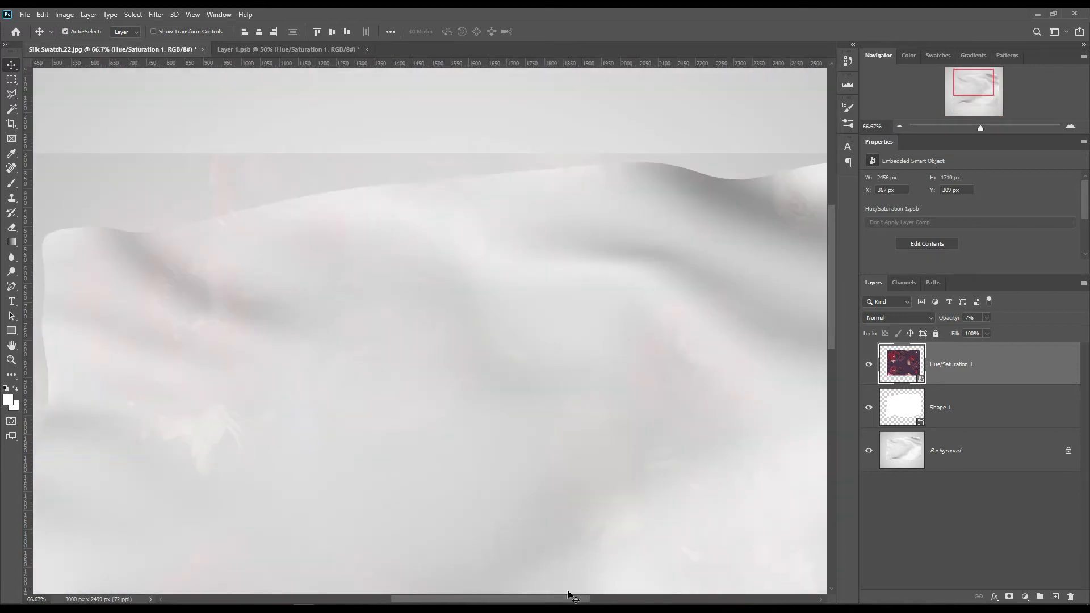
{"action": "left_click_drag", "start_coordinate": [576, 601], "coordinate": [503, 598]}
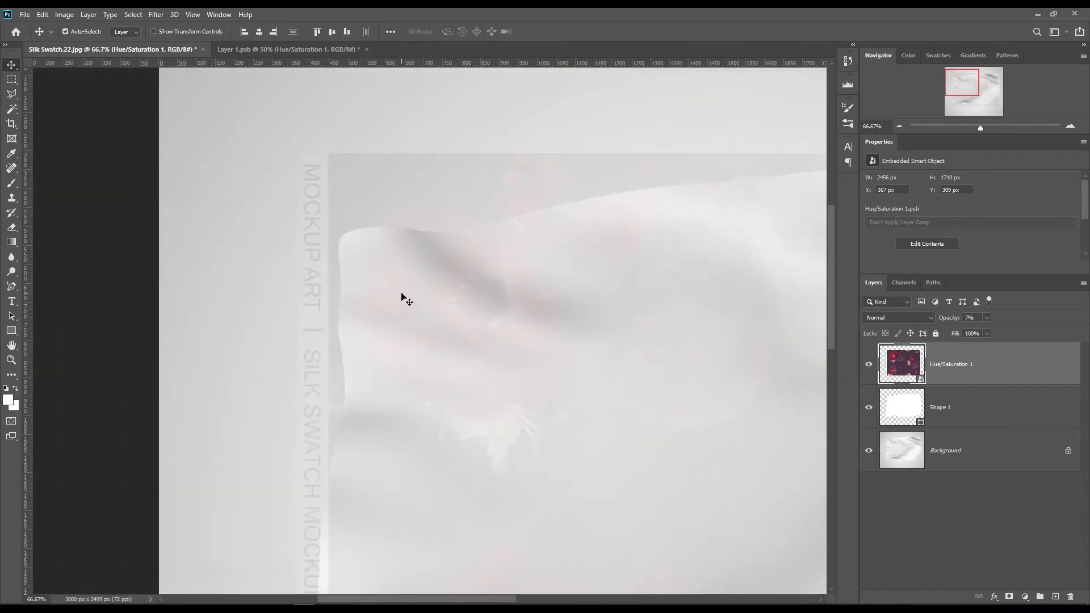
{"action": "right_click", "coordinate": [358, 196]}
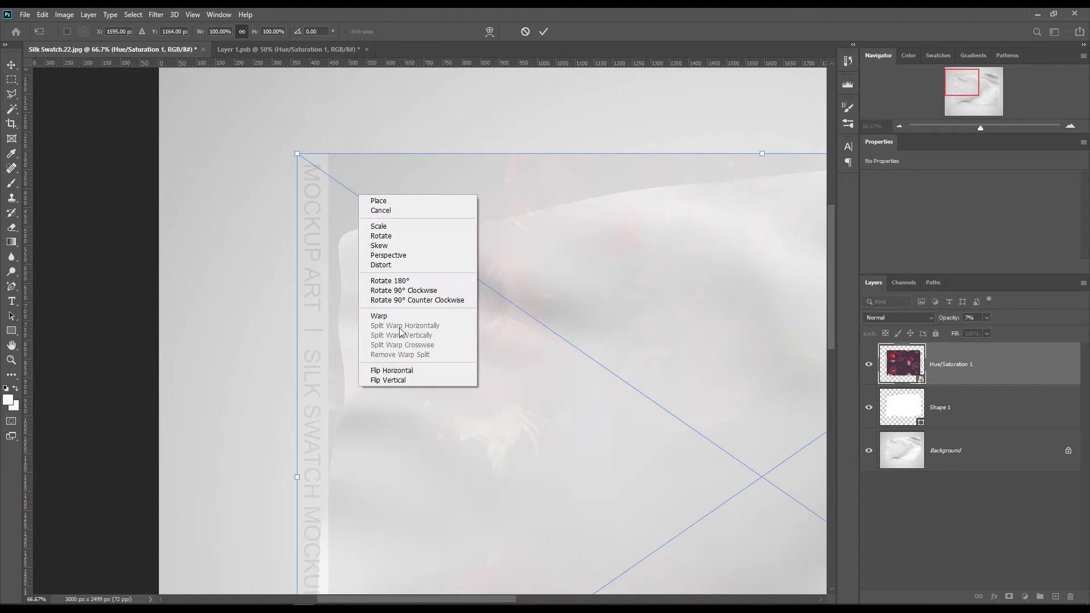
{"action": "left_click", "coordinate": [392, 264]}
{"action": "left_click_drag", "start_coordinate": [297, 153], "coordinate": [341, 229]}
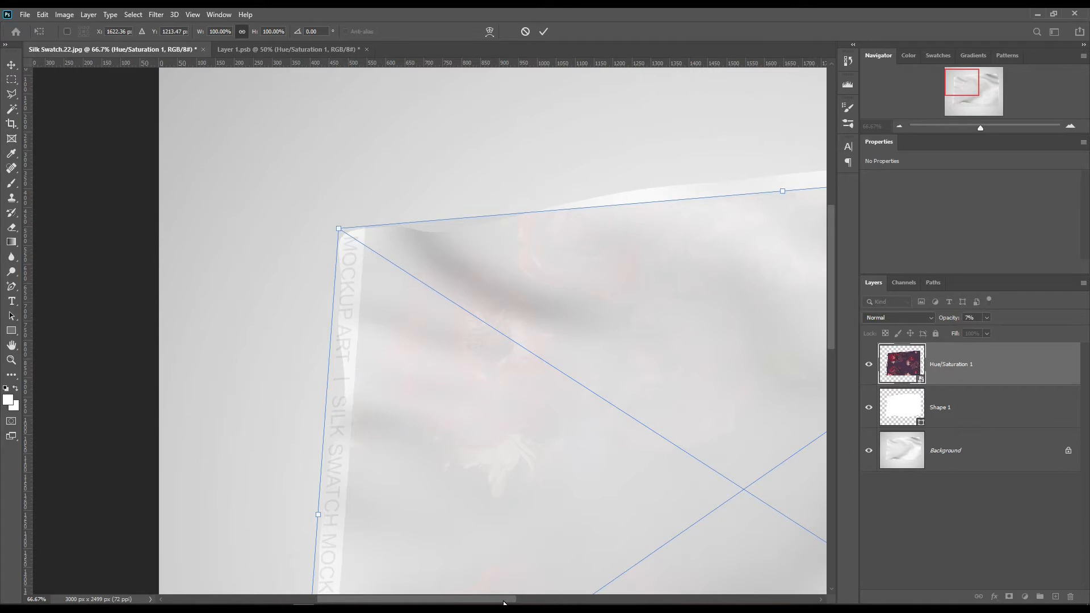
{"action": "left_click_drag", "start_coordinate": [504, 601], "coordinate": [657, 601]}
{"action": "left_click_drag", "start_coordinate": [613, 155], "coordinate": [568, 162]}
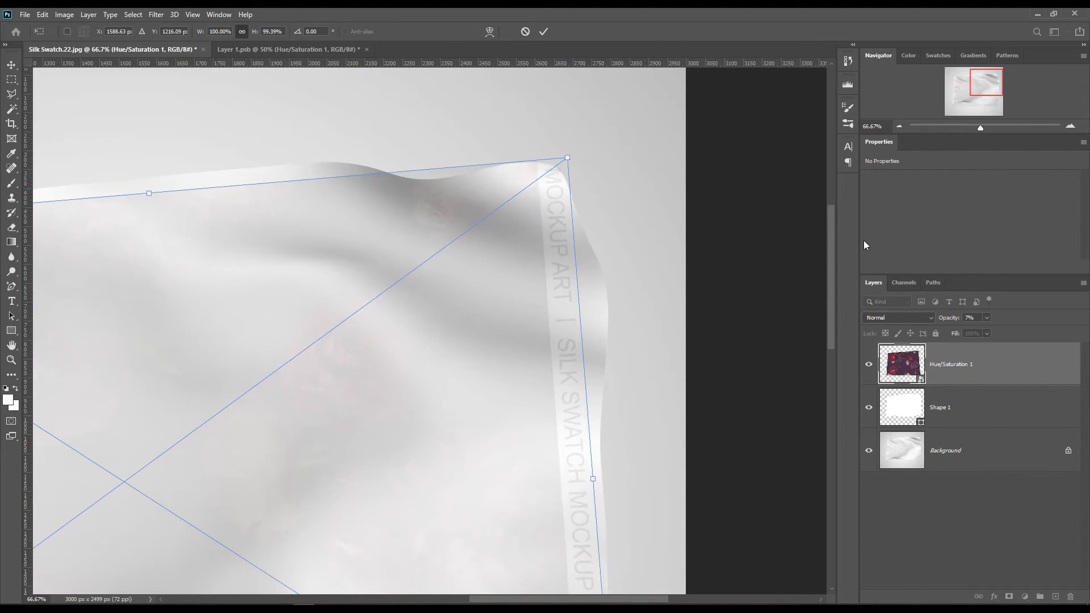
Distort the pattern's two bottom corners to fit the lower-right and lower-left corners of the cloth.
{"action": "left_click_drag", "start_coordinate": [835, 265], "coordinate": [832, 381]}
{"action": "left_click_drag", "start_coordinate": [618, 382], "coordinate": [632, 323]}
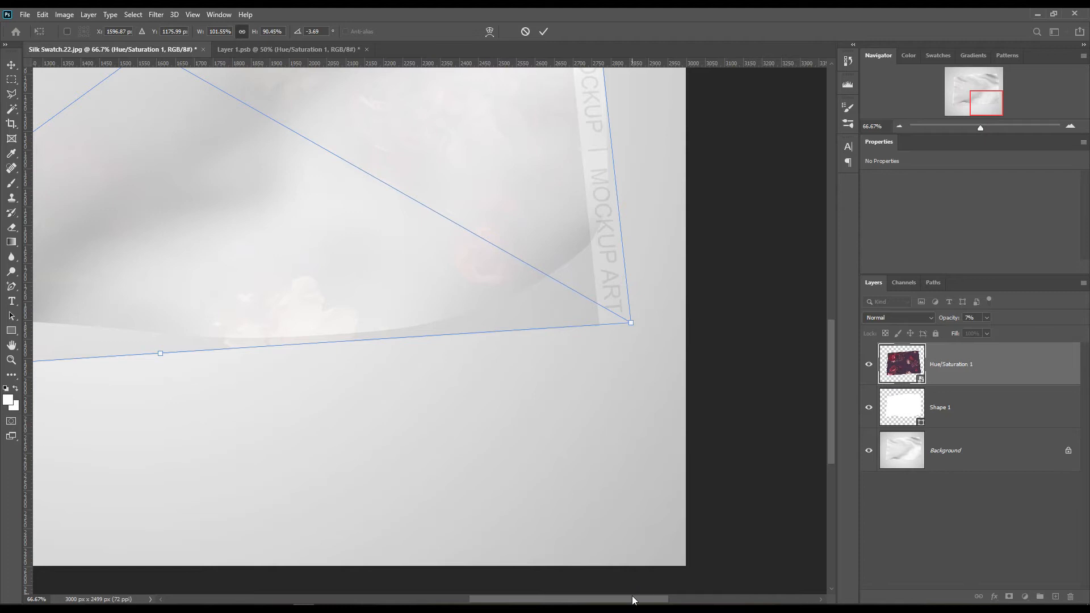
{"action": "scroll", "coordinate": [331, 428], "scroll_direction": "left", "scroll_amount": 6}
{"action": "left_click_drag", "start_coordinate": [365, 382], "coordinate": [373, 333]}
{"action": "key", "text": "ctrl+minus"}
{"action": "key", "text": "ctrl+minus"}
{"action": "key", "text": "ctrl+minus"}
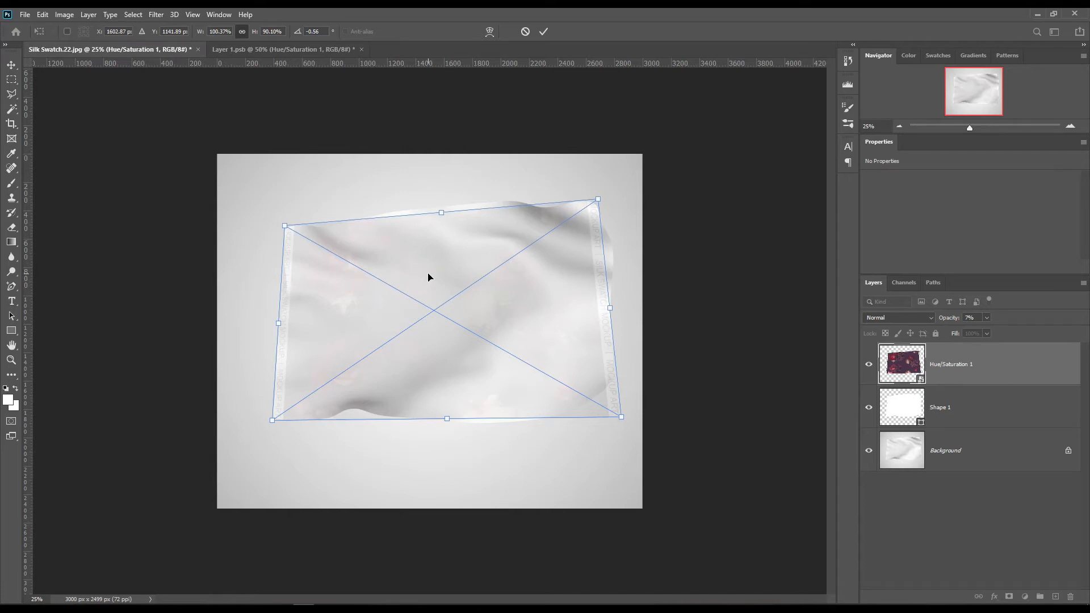
{"action": "scroll", "coordinate": [428, 276], "scroll_direction": "up", "scroll_amount": 3}
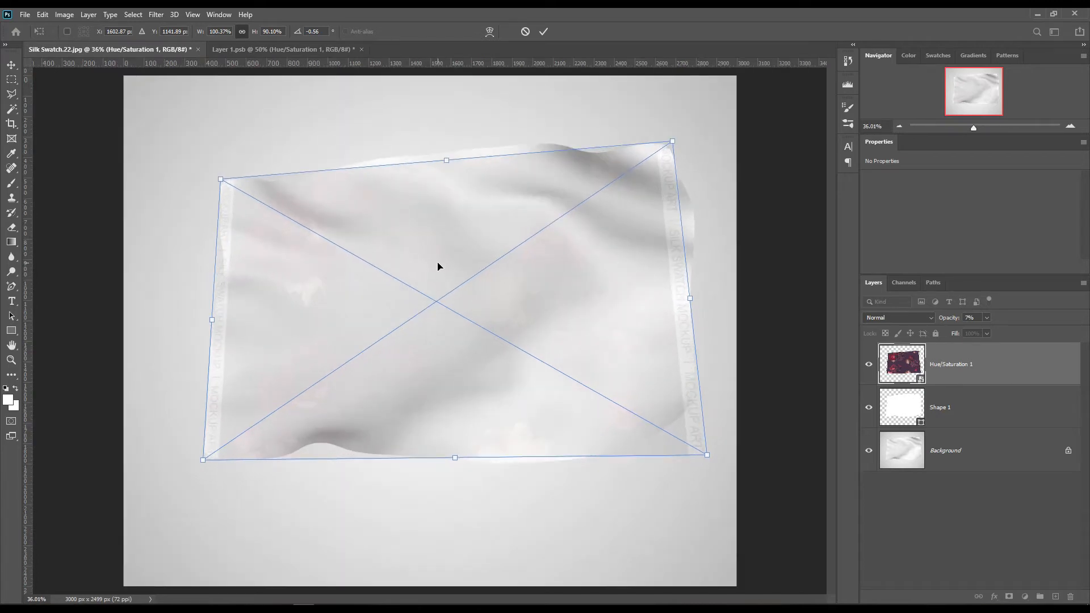
Switch the pattern's transform to Warp and apply a custom grid of 10 columns and 10 rows.
{"action": "right_click", "coordinate": [438, 263]}
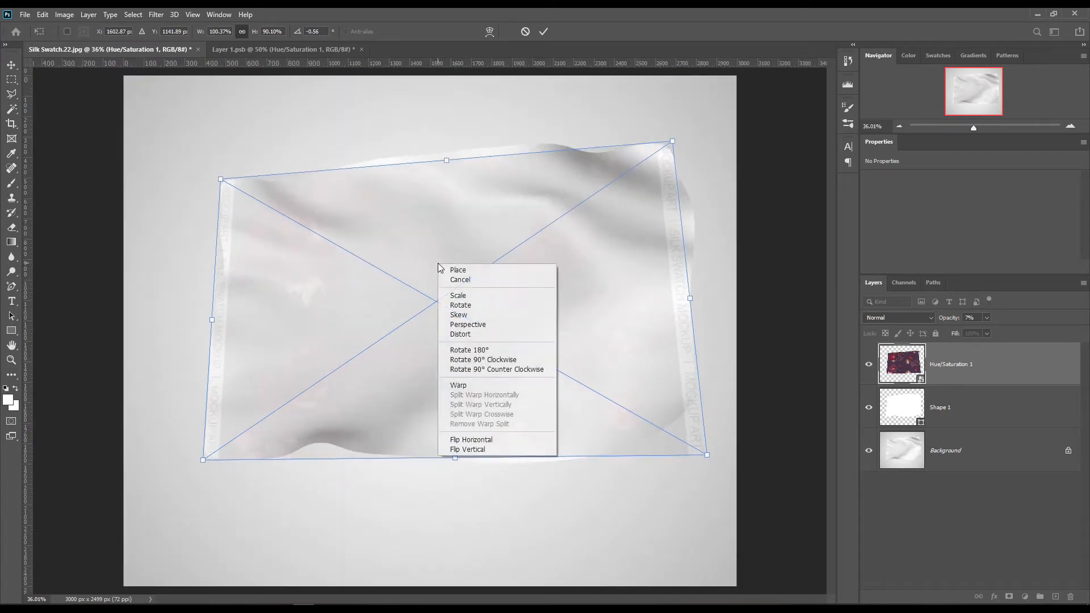
{"action": "left_click", "coordinate": [459, 386]}
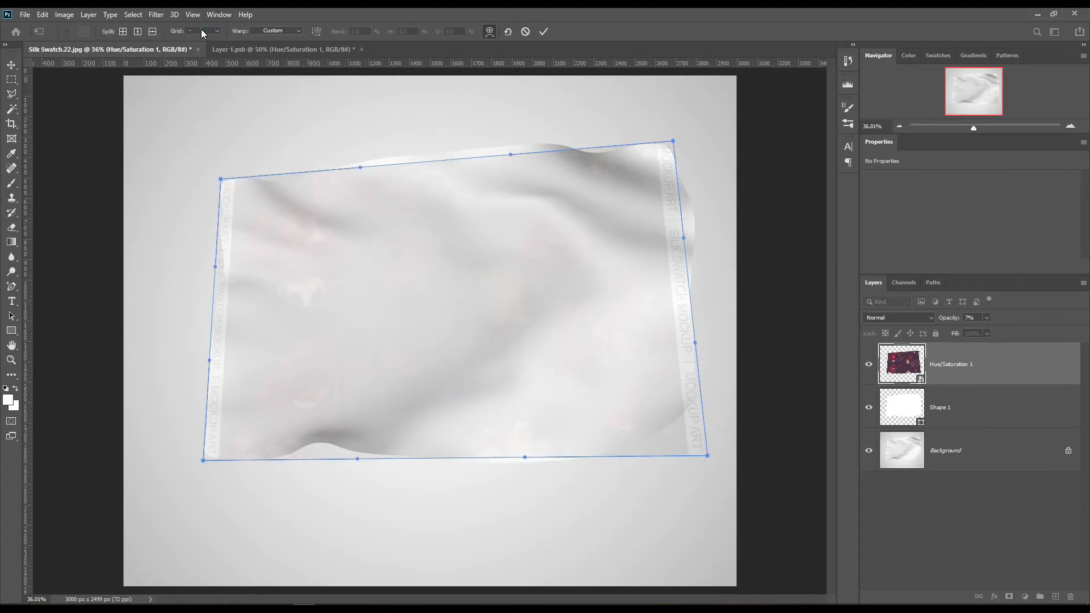
{"action": "left_click", "coordinate": [202, 32]}
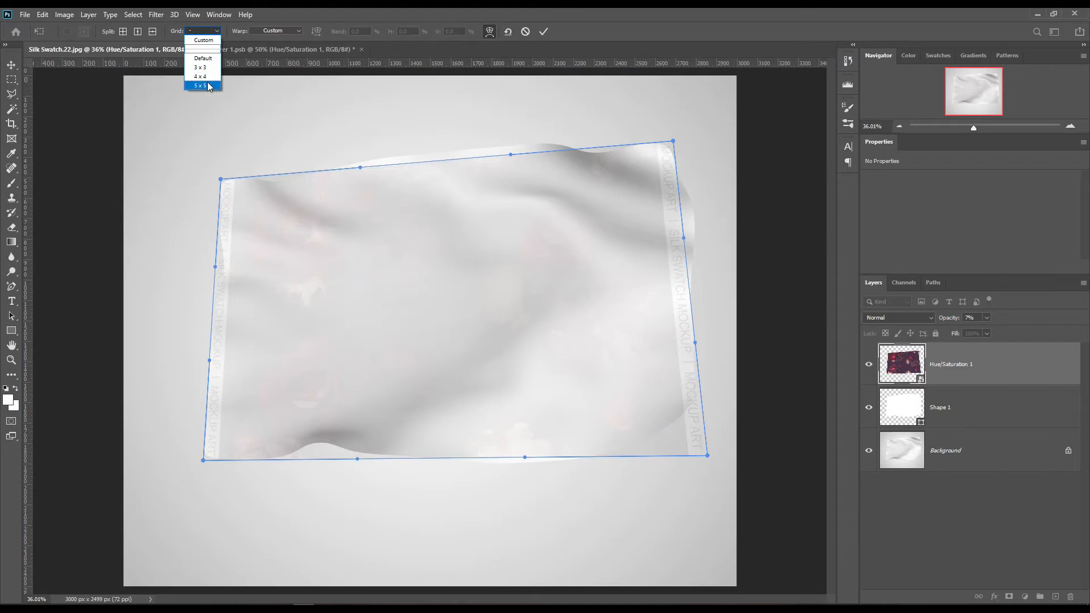
{"action": "left_click", "coordinate": [203, 32]}
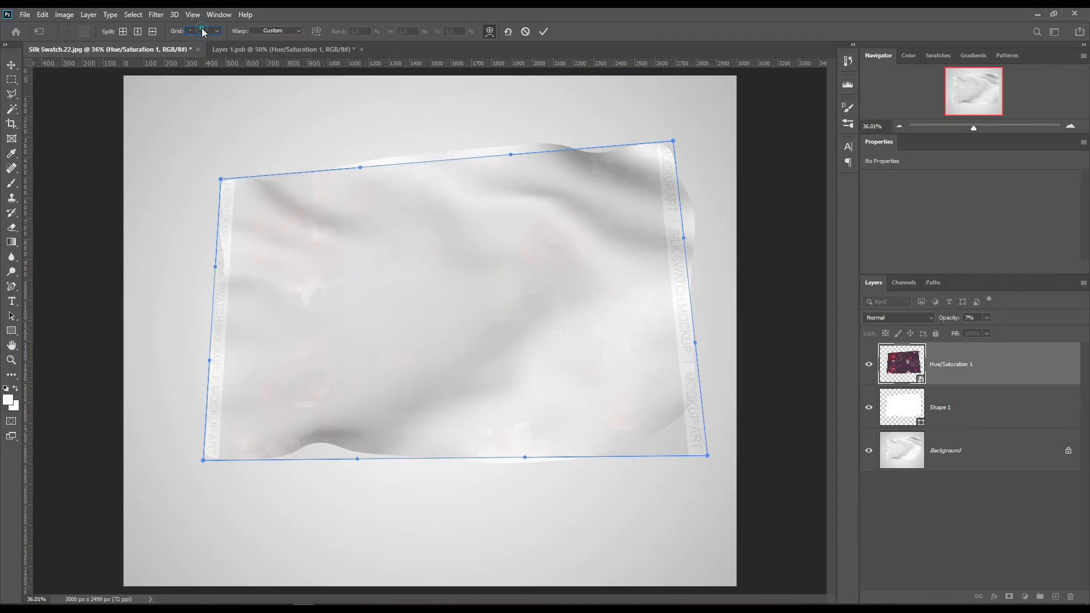
{"action": "left_click", "coordinate": [204, 32]}
{"action": "left_click", "coordinate": [204, 32]}
{"action": "left_click", "coordinate": [205, 34]}
{"action": "left_click", "coordinate": [211, 43]}
{"action": "type", "text": "10"}
{"action": "left_click", "coordinate": [586, 195]}
{"action": "type", "text": "10"}
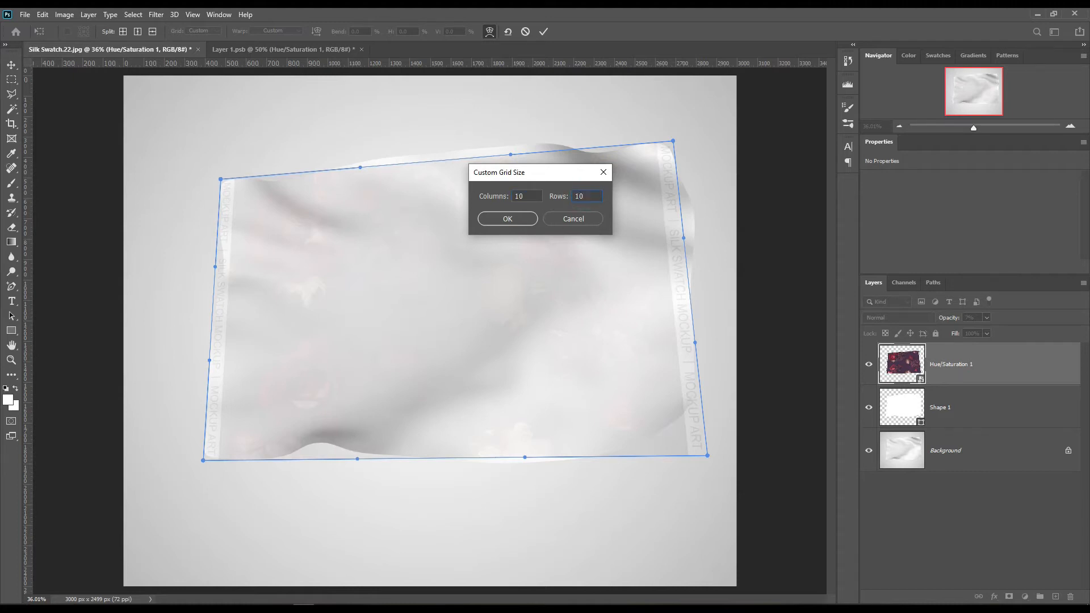
{"action": "left_click", "coordinate": [509, 220]}
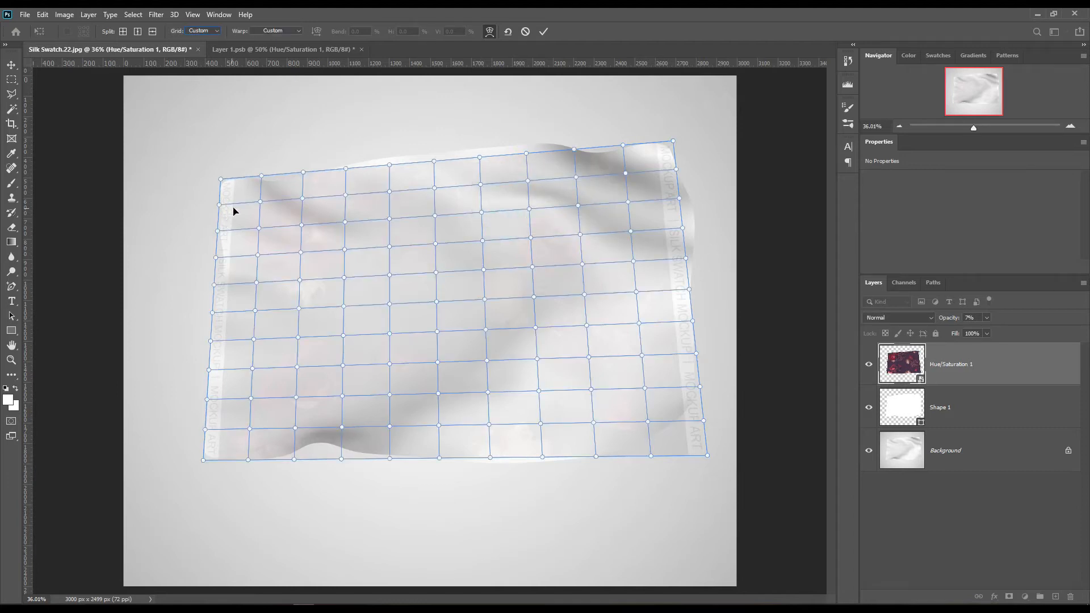
Try to shift the upper warp points of the third grid line from the cloth's left edge slightly down as a group.
{"action": "key", "text": "ctrl+plus"}
{"action": "key", "text": "ctrl+plus"}
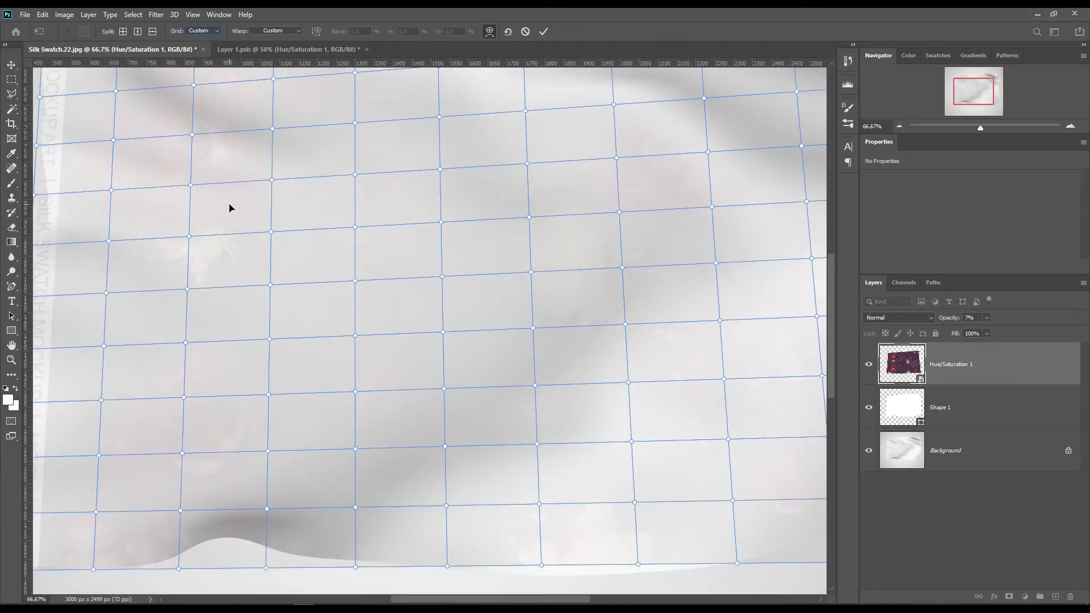
{"action": "key", "text": "ctrl+minus"}
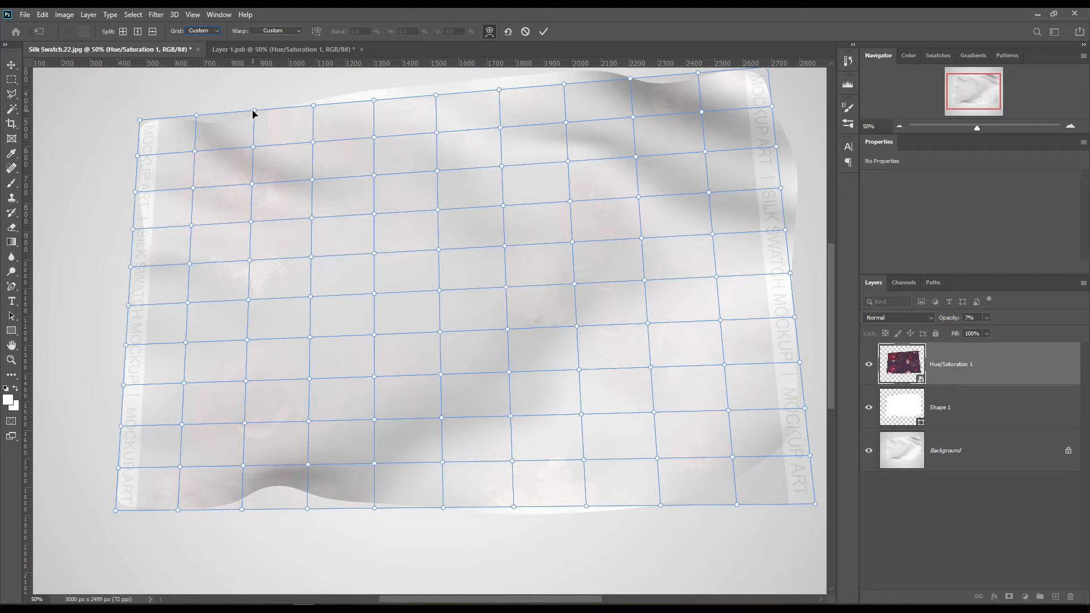
{"action": "left_click", "coordinate": [254, 112]}
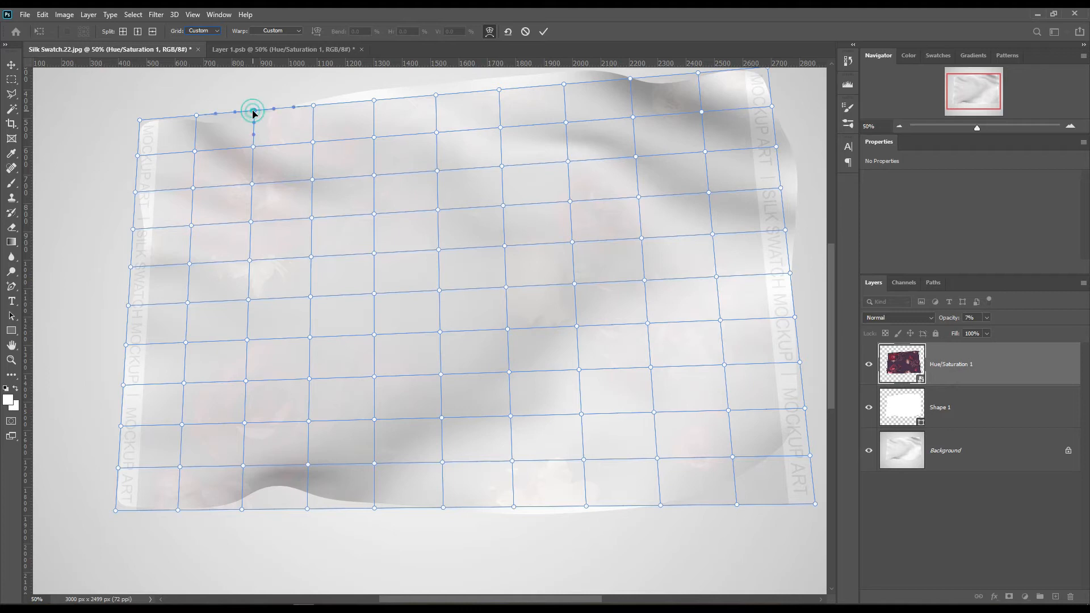
{"action": "left_click", "coordinate": [254, 148], "text": "shift"}
{"action": "left_click", "coordinate": [252, 185], "text": "shift"}
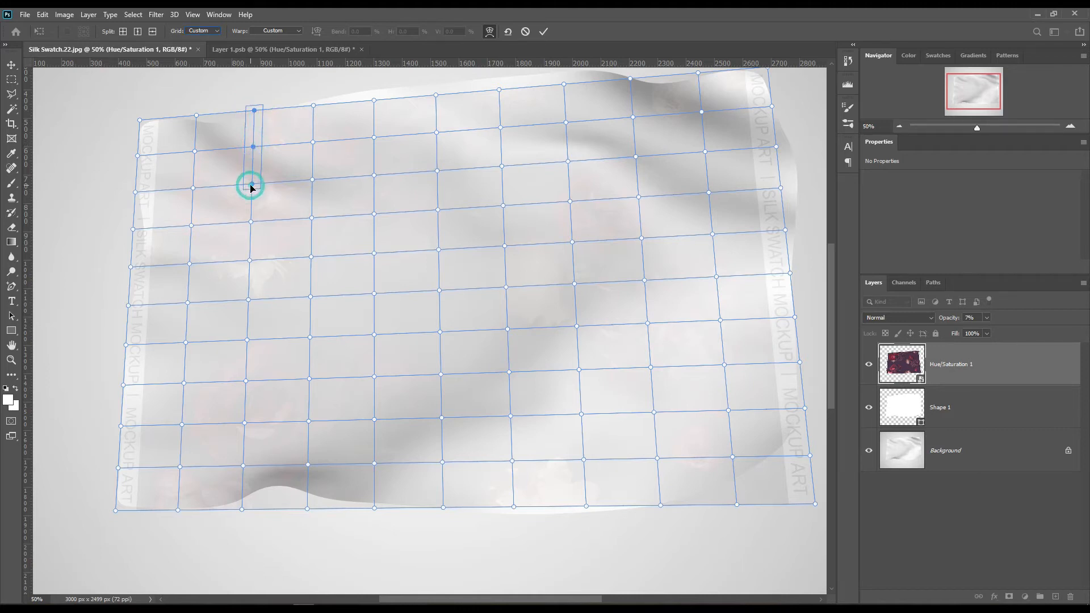
{"action": "left_click", "coordinate": [251, 222], "text": "shift"}
{"action": "left_click_drag", "start_coordinate": [253, 148], "coordinate": [253, 151]}
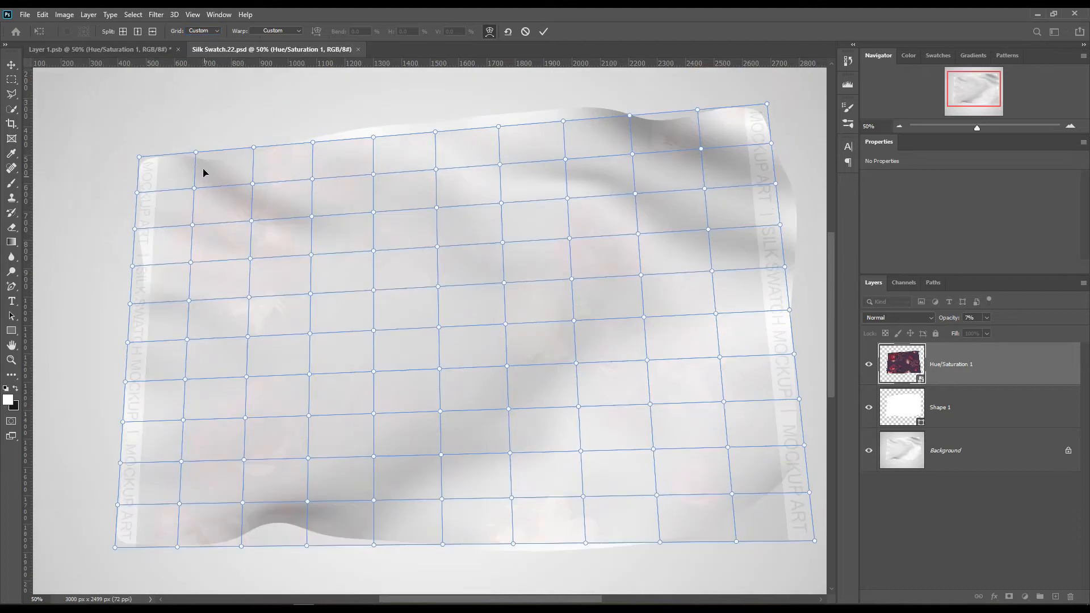
Move the warp points along the pattern's left edge and lower-left border onto the cloth outline.
{"action": "left_click", "coordinate": [137, 193]}
{"action": "left_click_drag", "start_coordinate": [132, 266], "coordinate": [142, 267]}
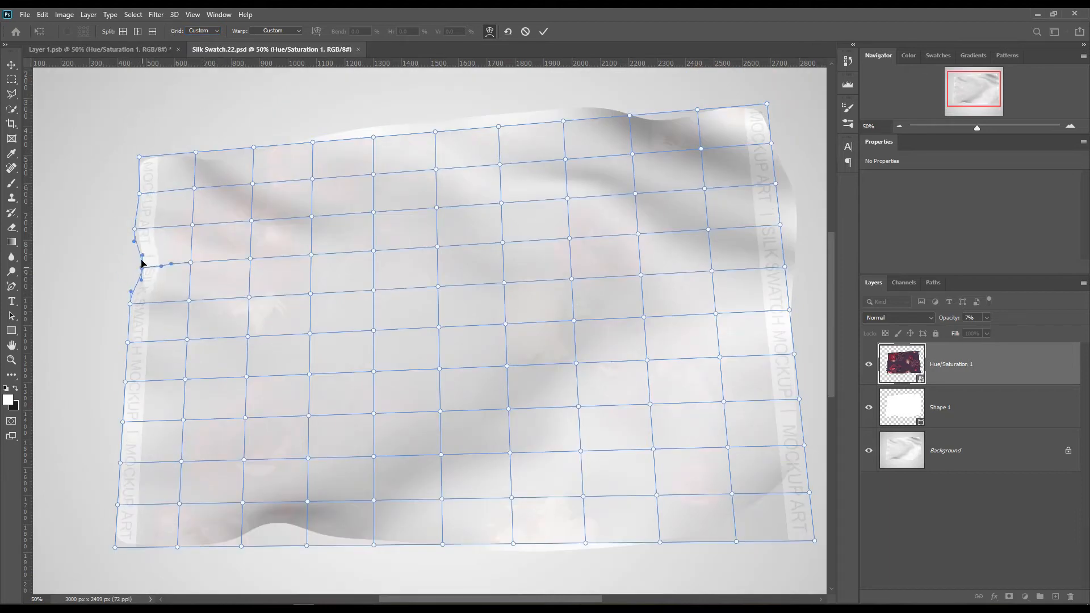
{"action": "left_click", "coordinate": [139, 157]}
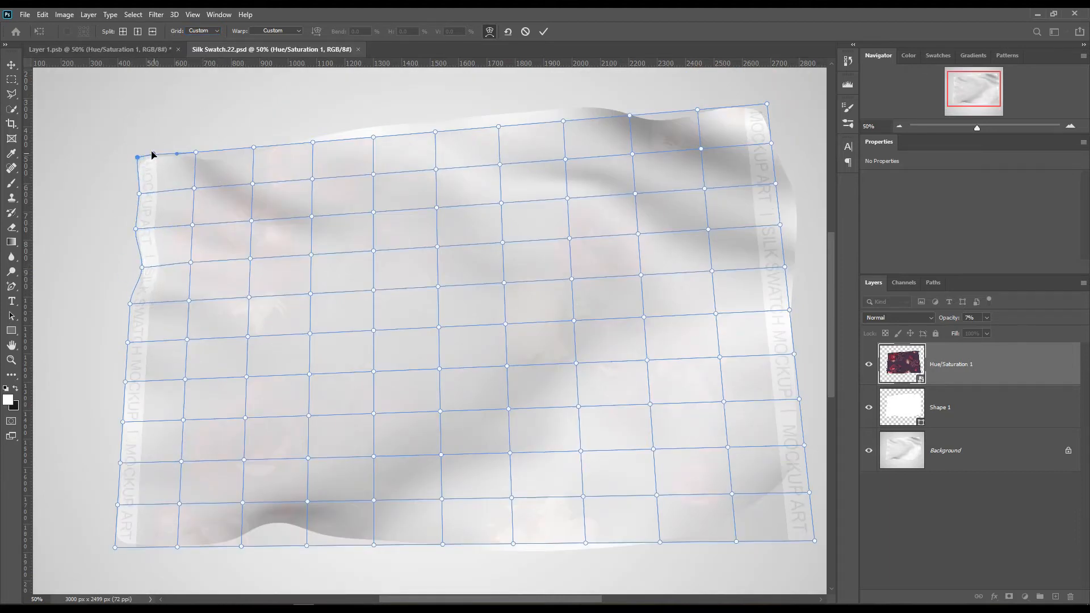
{"action": "left_click_drag", "start_coordinate": [130, 304], "coordinate": [141, 302]}
{"action": "left_click", "coordinate": [130, 345]}
{"action": "left_click_drag", "start_coordinate": [115, 548], "coordinate": [240, 541]}
{"action": "left_click_drag", "start_coordinate": [307, 546], "coordinate": [307, 536]}
Split the warp grid vertically near the upper-left fold and lower the new line's upper points to the cloth edge.
{"action": "left_click", "coordinate": [138, 32]}
{"action": "left_click", "coordinate": [221, 151]}
{"action": "left_click", "coordinate": [221, 186], "text": "shift"}
{"action": "left_click", "coordinate": [219, 260], "text": "shift"}
{"action": "left_click_drag", "start_coordinate": [222, 223], "coordinate": [222, 229]}
Add a vertical warp split over the lower-left fold and raise its lower points to follow the cloth's curved bottom edge.
{"action": "left_click", "coordinate": [138, 32]}
{"action": "left_click", "coordinate": [283, 275]}
{"action": "left_click", "coordinate": [276, 536]}
{"action": "left_click", "coordinate": [279, 502], "text": "shift"}
{"action": "left_click", "coordinate": [279, 459], "text": "shift"}
{"action": "left_click", "coordinate": [280, 418], "text": "shift"}
{"action": "left_click", "coordinate": [281, 376], "text": "shift"}
{"action": "left_click_drag", "start_coordinate": [280, 417], "coordinate": [280, 406]}
Raise the upper warp points of the two grid lines left of centre and align the upper-left border points with the cloth edge.
{"action": "left_click", "coordinate": [374, 138]}
{"action": "left_click", "coordinate": [374, 175], "text": "shift"}
{"action": "left_click", "coordinate": [374, 252], "text": "shift"}
{"action": "left_click", "coordinate": [374, 290], "text": "shift"}
{"action": "left_click_drag", "start_coordinate": [373, 174], "coordinate": [373, 160]}
{"action": "left_click", "coordinate": [313, 143]}
{"action": "left_click", "coordinate": [312, 179], "text": "shift"}
{"action": "left_click", "coordinate": [312, 217], "text": "shift"}
{"action": "left_click", "coordinate": [311, 255], "text": "shift"}
{"action": "left_click_drag", "start_coordinate": [312, 180], "coordinate": [313, 172]}
{"action": "left_click_drag", "start_coordinate": [253, 147], "coordinate": [254, 151]}
{"action": "left_click_drag", "start_coordinate": [196, 153], "coordinate": [196, 155]}
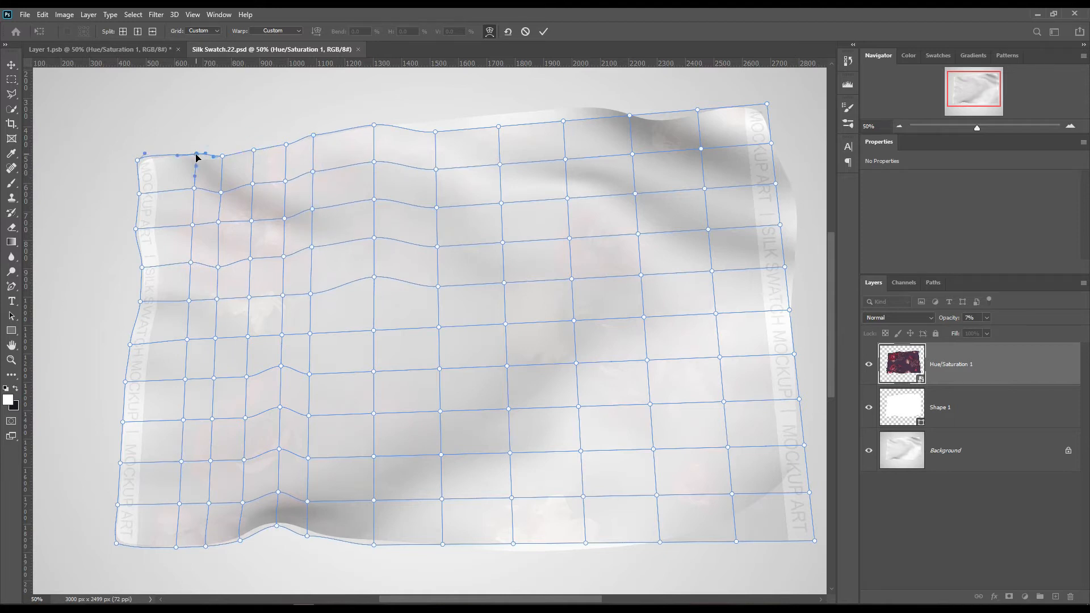
Raise the upper warp points of the two central grid lines to meet the cloth's top edge.
{"action": "left_click", "coordinate": [436, 131]}
{"action": "left_click", "coordinate": [436, 208], "text": "shift"}
{"action": "left_click", "coordinate": [437, 246], "text": "shift"}
{"action": "left_click", "coordinate": [436, 169], "text": "shift"}
{"action": "left_click_drag", "start_coordinate": [436, 169], "coordinate": [436, 154]}
{"action": "left_click", "coordinate": [499, 127]}
{"action": "left_click", "coordinate": [505, 283], "text": "shift"}
{"action": "left_click_drag", "start_coordinate": [500, 164], "coordinate": [500, 149]}
Shift the upper warp points of the grid line before the upper-right fold up and right onto the cloth's crest.
{"action": "left_click", "coordinate": [572, 279]}
{"action": "left_click", "coordinate": [570, 238], "text": "shift"}
{"action": "left_click", "coordinate": [567, 198], "text": "shift"}
{"action": "left_click", "coordinate": [565, 160], "text": "shift"}
{"action": "left_click", "coordinate": [563, 121], "text": "shift"}
{"action": "left_click_drag", "start_coordinate": [563, 121], "coordinate": [627, 106]}
Add a vertical warp split at the upper-right dip and move its upper points down and left to follow the fold.
{"action": "left_click", "coordinate": [630, 115]}
{"action": "left_click", "coordinate": [668, 149], "text": "alt"}
{"action": "left_click", "coordinate": [663, 109]}
{"action": "left_click", "coordinate": [666, 149], "text": "shift"}
{"action": "left_click", "coordinate": [670, 188], "text": "shift"}
{"action": "left_click", "coordinate": [673, 228], "text": "shift"}
{"action": "left_click", "coordinate": [676, 269], "text": "shift"}
{"action": "left_click_drag", "start_coordinate": [666, 149], "coordinate": [657, 156]}
Fit the pattern's upper-right corner to the cloth by nudging the corner points and their curve handle.
{"action": "left_click_drag", "start_coordinate": [768, 104], "coordinate": [762, 103]}
{"action": "left_click_drag", "start_coordinate": [772, 144], "coordinate": [773, 140]}
{"action": "left_click", "coordinate": [762, 104]}
{"action": "left_click_drag", "start_coordinate": [741, 105], "coordinate": [736, 103]}
Shift the upper-right warp points outward in rows so the pattern reaches the cloth's bulging right edge.
{"action": "left_click", "coordinate": [781, 226], "text": "shift"}
{"action": "left_click", "coordinate": [708, 230], "text": "shift"}
{"action": "left_click", "coordinate": [664, 236], "text": "shift"}
{"action": "left_click", "coordinate": [660, 195], "text": "shift"}
{"action": "left_click_drag", "start_coordinate": [705, 190], "coordinate": [720, 193]}
{"action": "left_click", "coordinate": [784, 267]}
{"action": "left_click", "coordinate": [712, 272], "text": "shift"}
{"action": "left_click_drag", "start_coordinate": [711, 271], "coordinate": [720, 273]}
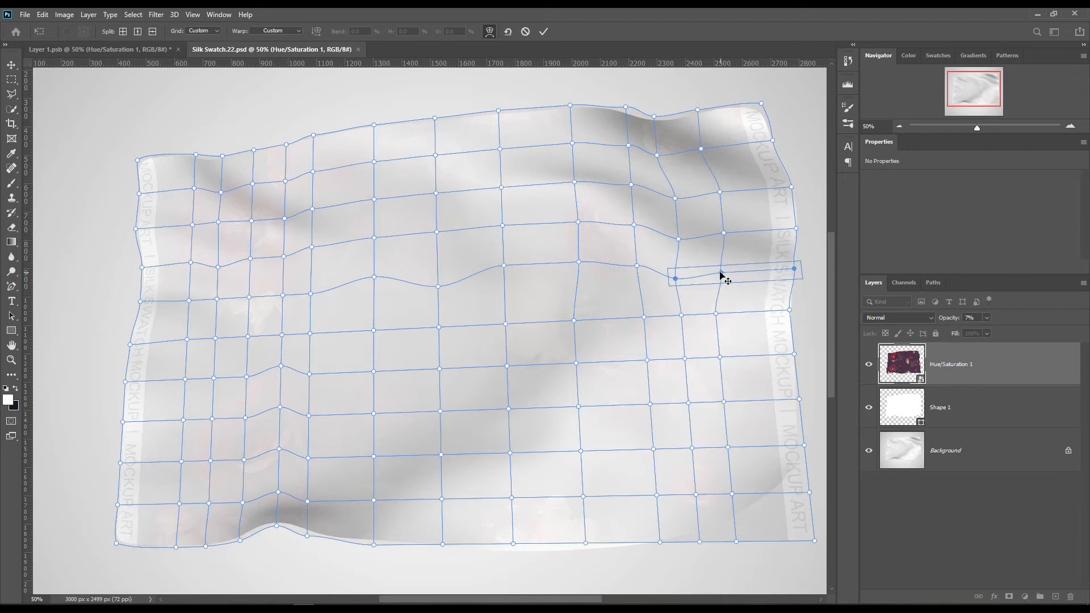
Adjust the warp points down the right edge and pull the lower-right corner inward toward the cloth outline.
{"action": "left_click_drag", "start_coordinate": [796, 228], "coordinate": [800, 211]}
{"action": "left_click_drag", "start_coordinate": [795, 269], "coordinate": [792, 312]}
{"action": "left_click_drag", "start_coordinate": [805, 446], "coordinate": [799, 447]}
{"action": "left_click_drag", "start_coordinate": [799, 399], "coordinate": [797, 401]}
{"action": "left_click_drag", "start_coordinate": [792, 312], "coordinate": [792, 313]}
{"action": "left_click", "coordinate": [813, 539]}
{"action": "left_click_drag", "start_coordinate": [813, 541], "coordinate": [779, 542]}
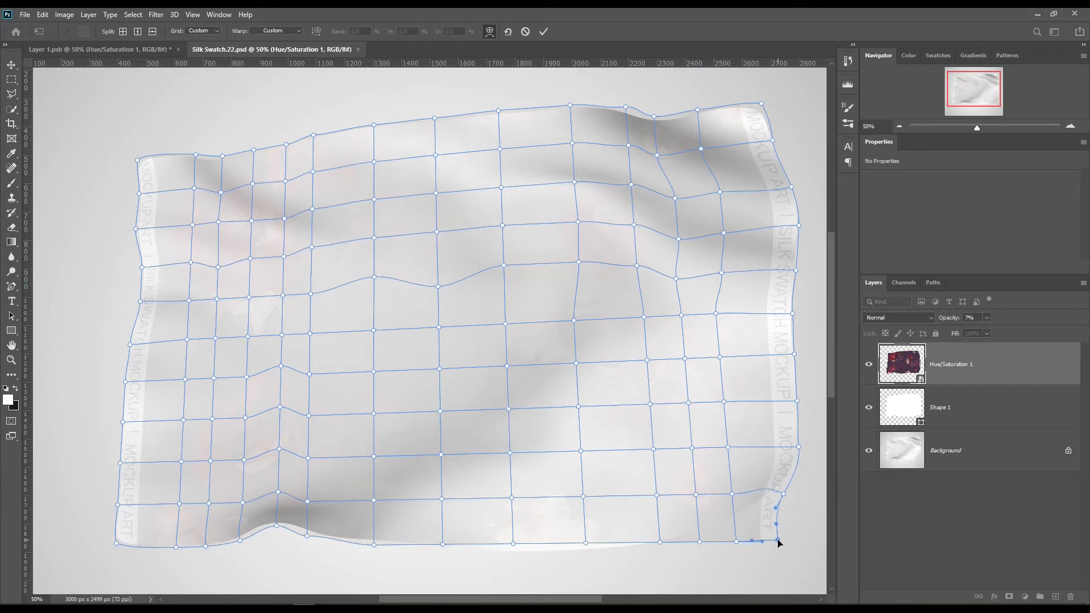
Shift the warp points along the central diagonal fold up and left, and the centre-right points slightly left.
{"action": "left_click", "coordinate": [574, 321]}
{"action": "left_click", "coordinate": [508, 366], "text": "shift"}
{"action": "left_click", "coordinate": [441, 412], "text": "shift"}
{"action": "left_click", "coordinate": [374, 456], "text": "shift"}
{"action": "left_click", "coordinate": [374, 501], "text": "shift"}
{"action": "mouse_move", "coordinate": [440, 412]}
{"action": "left_mouse_down"}
{"action": "mouse_move", "coordinate": [450, 422]}
{"action": "mouse_move", "coordinate": [435, 408]}
{"action": "left_mouse_up"}
{"action": "left_click", "coordinate": [637, 265]}
{"action": "left_click", "coordinate": [644, 318], "text": "shift"}
{"action": "left_click", "coordinate": [647, 361], "text": "shift"}
{"action": "left_click_drag", "start_coordinate": [644, 318], "coordinate": [637, 320]}
Lower a group of warp points in the left-middle area and move the points left of centre up and right.
{"action": "left_click", "coordinate": [217, 300]}
{"action": "left_click", "coordinate": [188, 301], "text": "shift"}
{"action": "left_click", "coordinate": [187, 340], "text": "shift"}
{"action": "left_click", "coordinate": [248, 336], "text": "shift"}
{"action": "left_click_drag", "start_coordinate": [248, 336], "coordinate": [249, 344]}
{"action": "left_click", "coordinate": [308, 458]}
{"action": "left_click", "coordinate": [374, 413], "text": "shift"}
{"action": "left_click", "coordinate": [374, 372], "text": "shift"}
{"action": "left_click_drag", "start_coordinate": [377, 369], "coordinate": [382, 358]}
Bend the upper-middle warp points along the folds, moving the right group up-left and the left group down-left.
{"action": "left_click", "coordinate": [575, 182]}
{"action": "left_click", "coordinate": [578, 222], "text": "shift"}
{"action": "left_click_drag", "start_coordinate": [575, 184], "coordinate": [565, 171]}
{"action": "left_click", "coordinate": [502, 188]}
{"action": "left_click", "coordinate": [502, 226], "text": "shift"}
{"action": "left_click", "coordinate": [437, 233], "text": "shift"}
{"action": "left_click_drag", "start_coordinate": [502, 190], "coordinate": [492, 198]}
Move the interior warp points in the lower-right area slightly down and right to follow the cloth.
{"action": "left_click", "coordinate": [728, 448]}
{"action": "left_click_drag", "start_coordinate": [726, 409], "coordinate": [732, 415]}
{"action": "left_click", "coordinate": [692, 449]}
{"action": "left_click", "coordinate": [654, 449], "text": "shift"}
{"action": "left_click", "coordinate": [650, 404], "text": "shift"}
{"action": "left_click_drag", "start_coordinate": [655, 432], "coordinate": [658, 442]}
Move the middle warp points of the bottom edge down to the cloth outline and adjust the ones beside the lower-left fold.
{"action": "left_click_drag", "start_coordinate": [587, 544], "coordinate": [587, 551]}
{"action": "left_click_drag", "start_coordinate": [514, 544], "coordinate": [516, 554]}
{"action": "left_click_drag", "start_coordinate": [443, 545], "coordinate": [444, 550]}
{"action": "left_click_drag", "start_coordinate": [373, 545], "coordinate": [319, 499]}
Nudge the interior warp points in the left half, from the lower fold up to the upper-left wrinkles.
{"action": "left_click_drag", "start_coordinate": [311, 453], "coordinate": [320, 450]}
{"action": "left_click_drag", "start_coordinate": [309, 416], "coordinate": [318, 412]}
{"action": "left_click_drag", "start_coordinate": [310, 334], "coordinate": [322, 334]}
{"action": "left_click_drag", "start_coordinate": [310, 374], "coordinate": [321, 369]}
{"action": "left_click_drag", "start_coordinate": [311, 293], "coordinate": [321, 291]}
{"action": "left_click_drag", "start_coordinate": [285, 219], "coordinate": [280, 220]}
{"action": "left_click_drag", "start_coordinate": [251, 220], "coordinate": [249, 226]}
{"action": "left_click_drag", "start_coordinate": [192, 225], "coordinate": [195, 226]}
{"action": "left_click", "coordinate": [136, 229]}
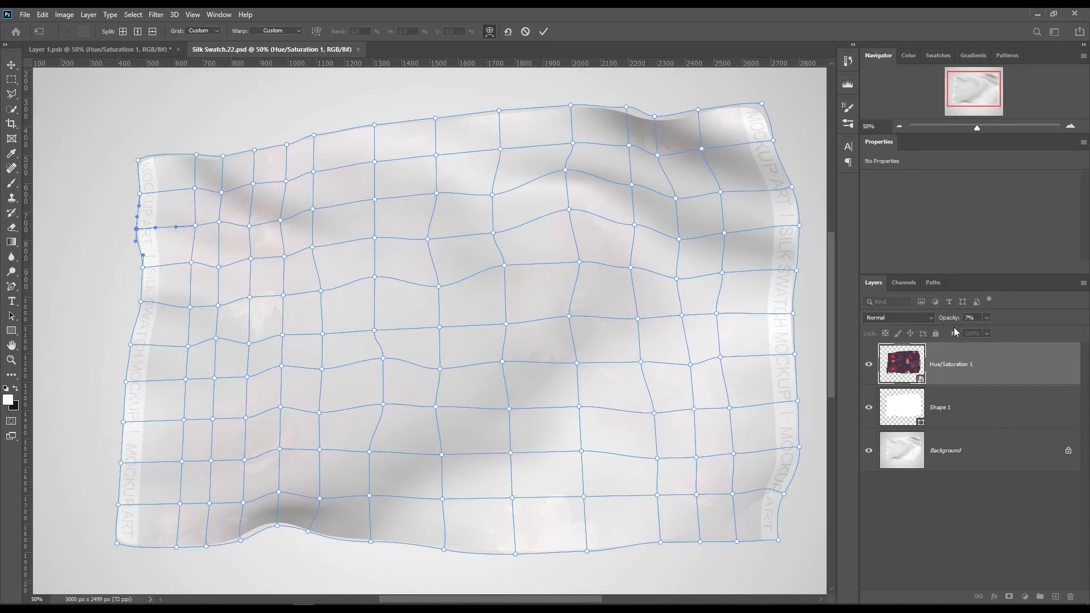
Apply the warp with the pattern at 100% opacity and mask the layer with the Shape 1 outline.
{"action": "left_click_drag", "start_coordinate": [942, 322], "coordinate": [1085, 344]}
{"action": "key", "text": "Return"}
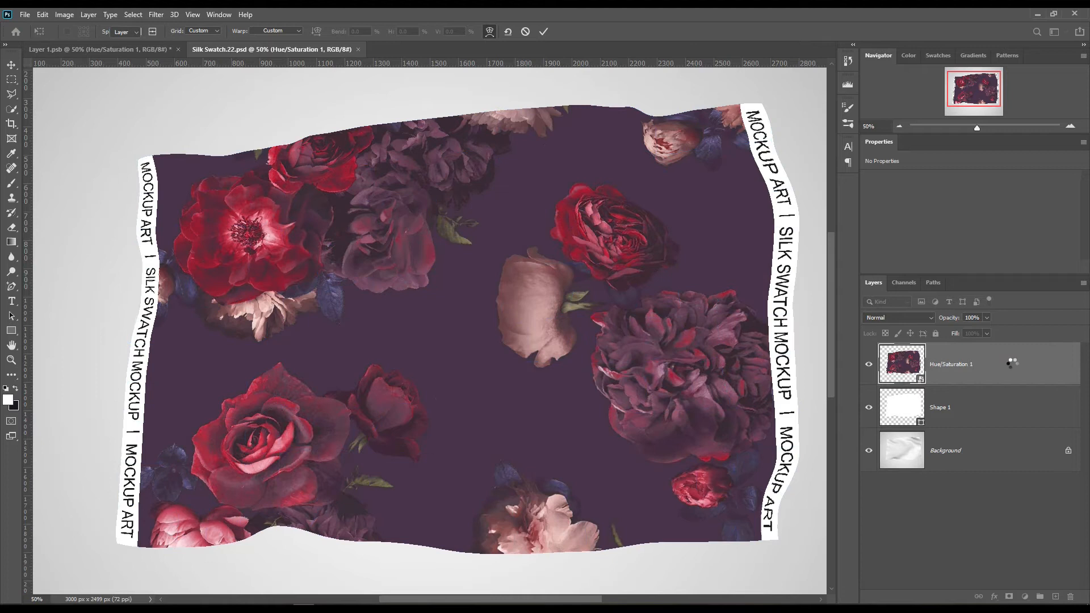
{"action": "left_click", "coordinate": [922, 423], "text": "ctrl"}
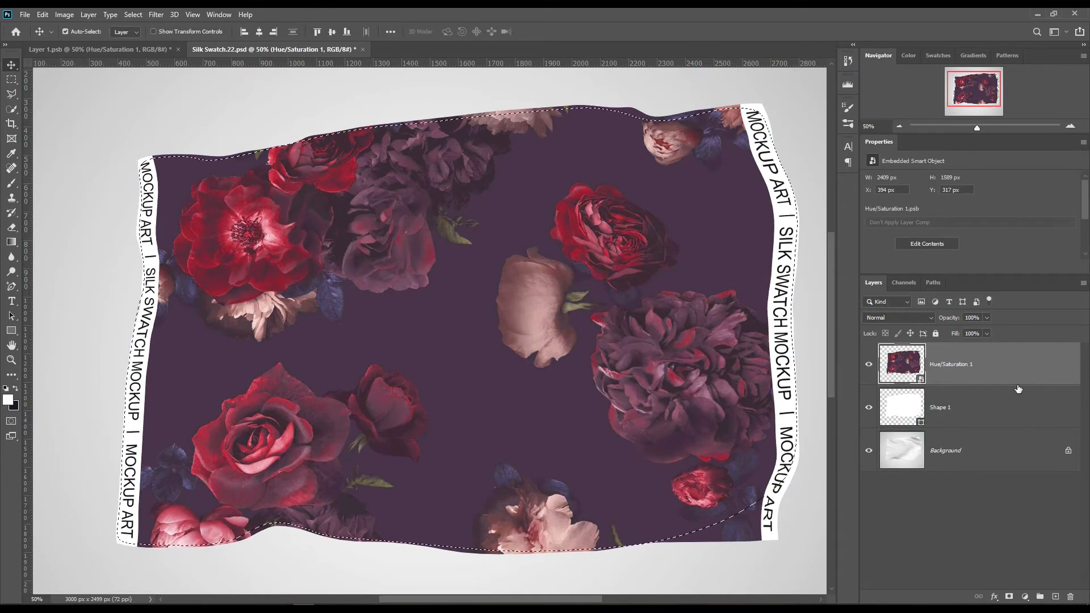
{"action": "left_click", "coordinate": [1010, 597]}
Copy the masked cloth area from Background to a new layer above the pattern and blend it with Linear Burn.
{"action": "left_click", "coordinate": [966, 379], "text": "ctrl"}
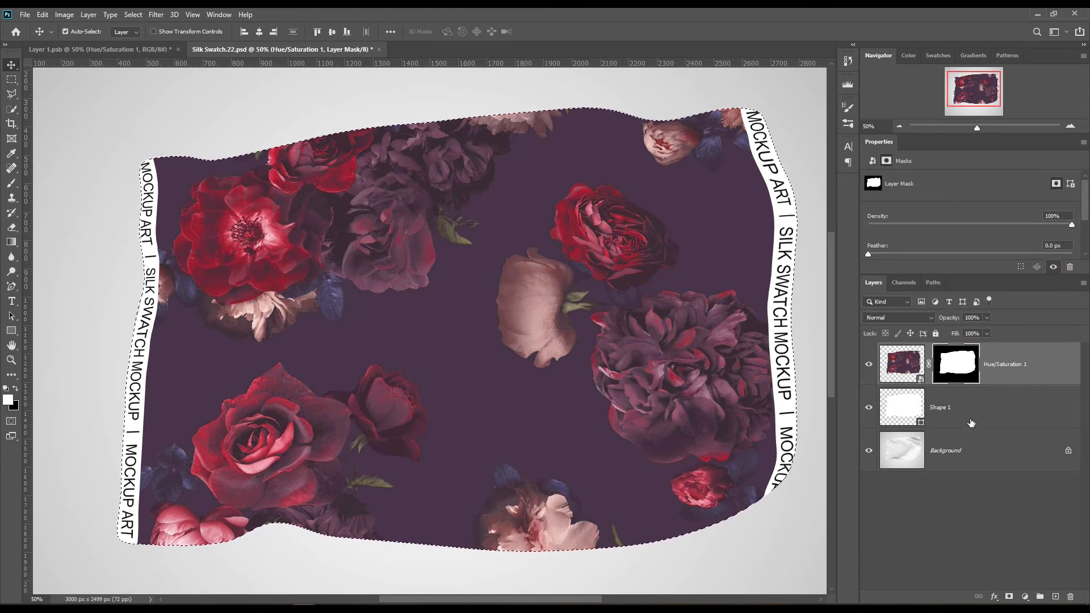
{"action": "left_click", "coordinate": [974, 452]}
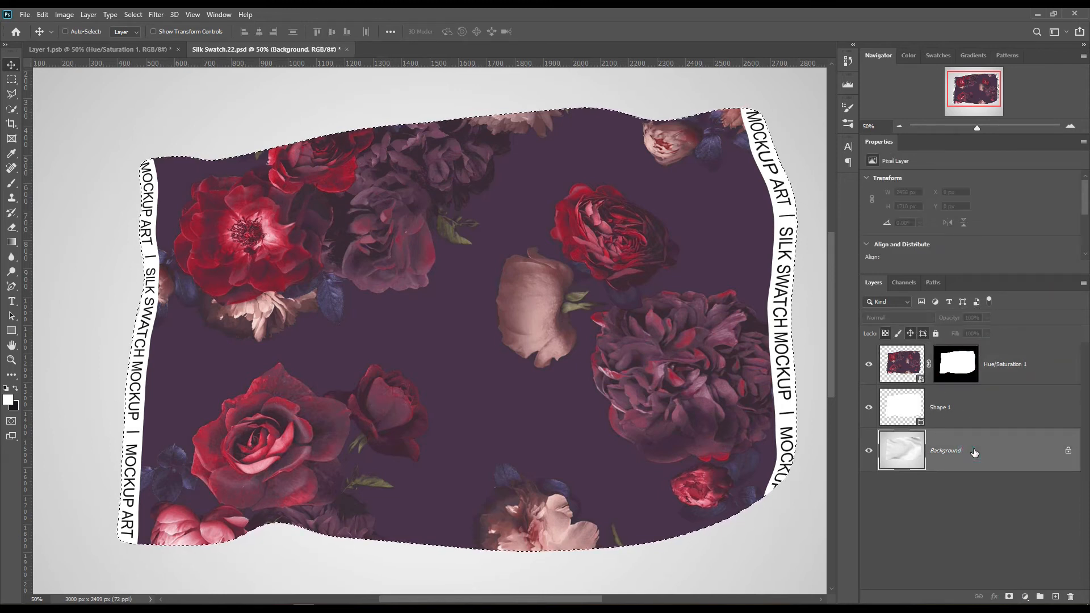
{"action": "key", "text": "ctrl+j"}
{"action": "left_click_drag", "start_coordinate": [974, 453], "coordinate": [1001, 361]}
{"action": "left_click", "coordinate": [922, 316]}
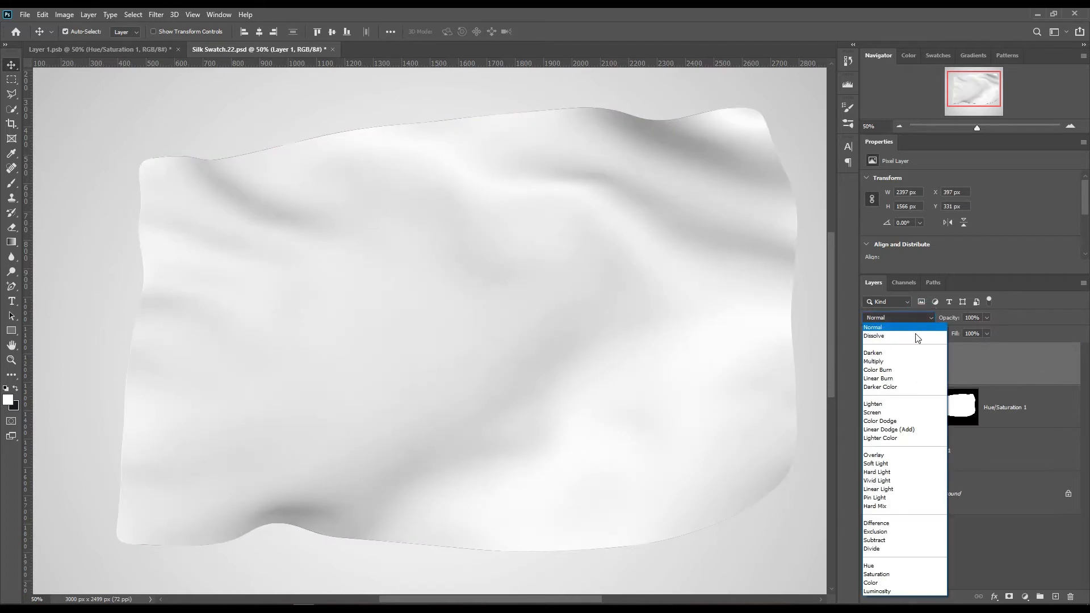
{"action": "left_click", "coordinate": [893, 379]}
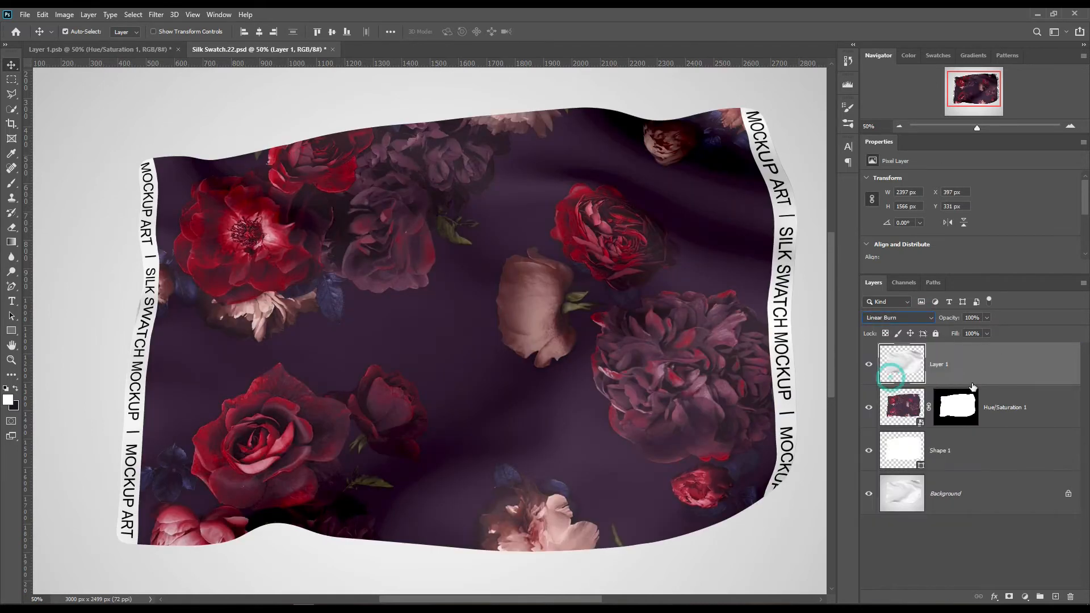
Duplicate the Linear Burn cloth layer and set the copy's blend mode to Linear Dodge (Add).
{"action": "key", "text": "ctrl+j"}
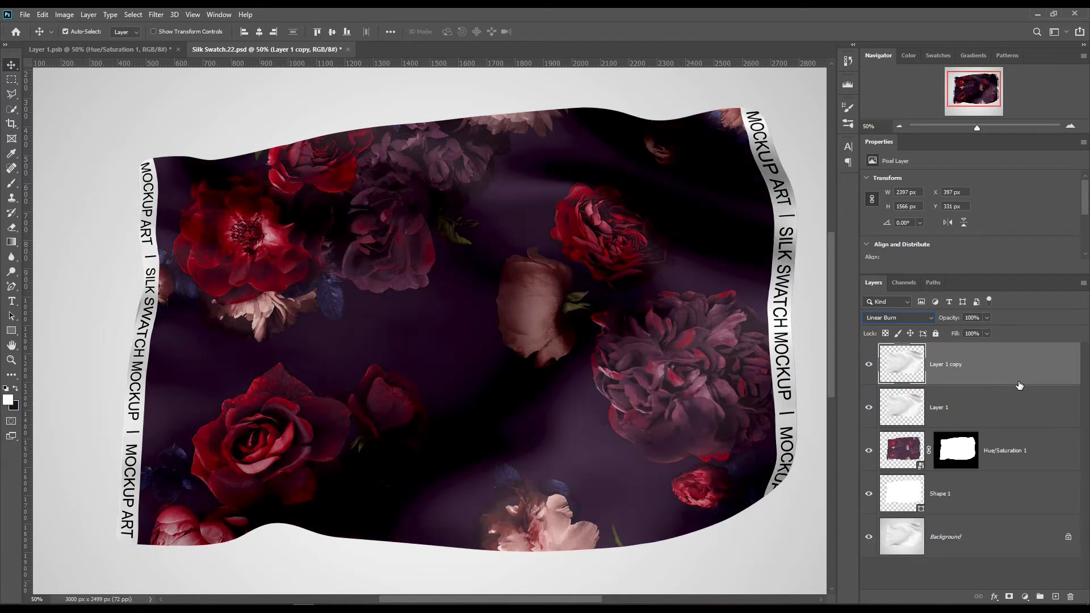
{"action": "left_click", "coordinate": [898, 317]}
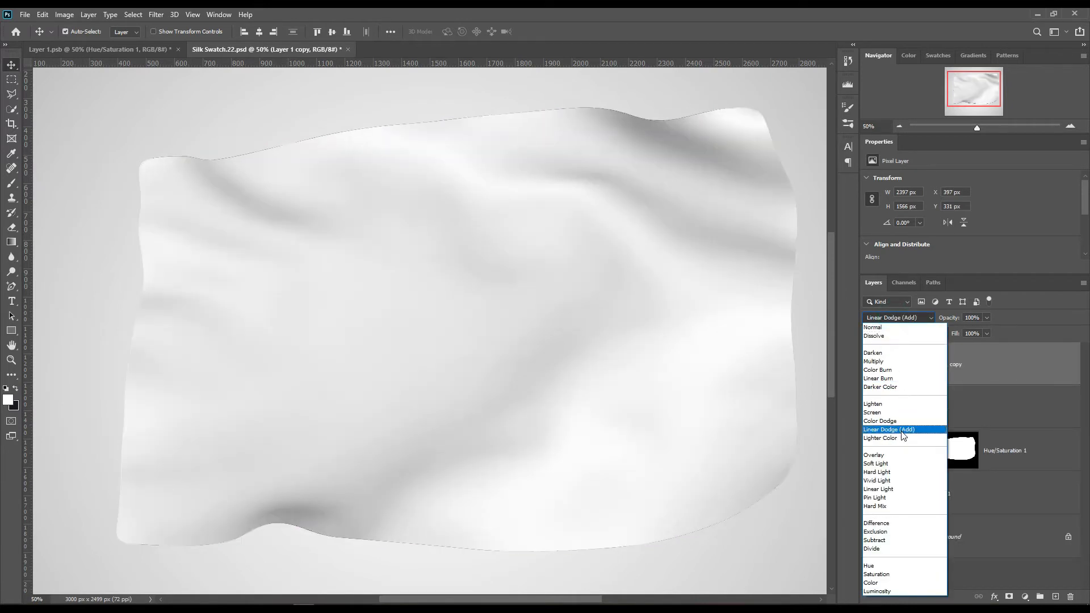
{"action": "left_click", "coordinate": [907, 432]}
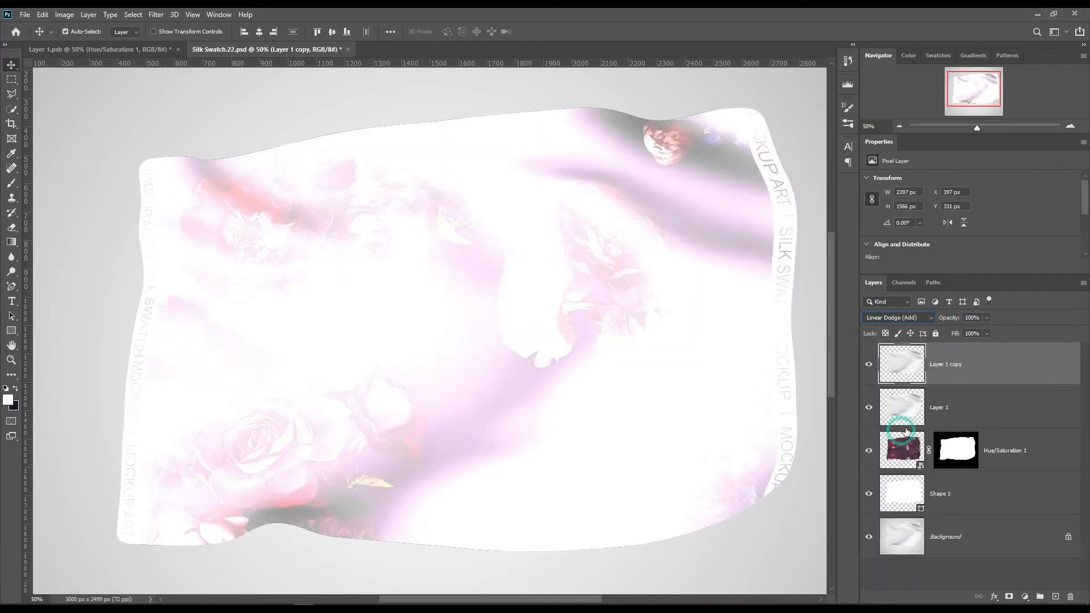
Apply Levels to Layer 1 copy with the input black level at 210 and the output white level at 115.
{"action": "left_click", "coordinate": [64, 15]}
{"action": "mouse_move", "coordinate": [85, 44]}
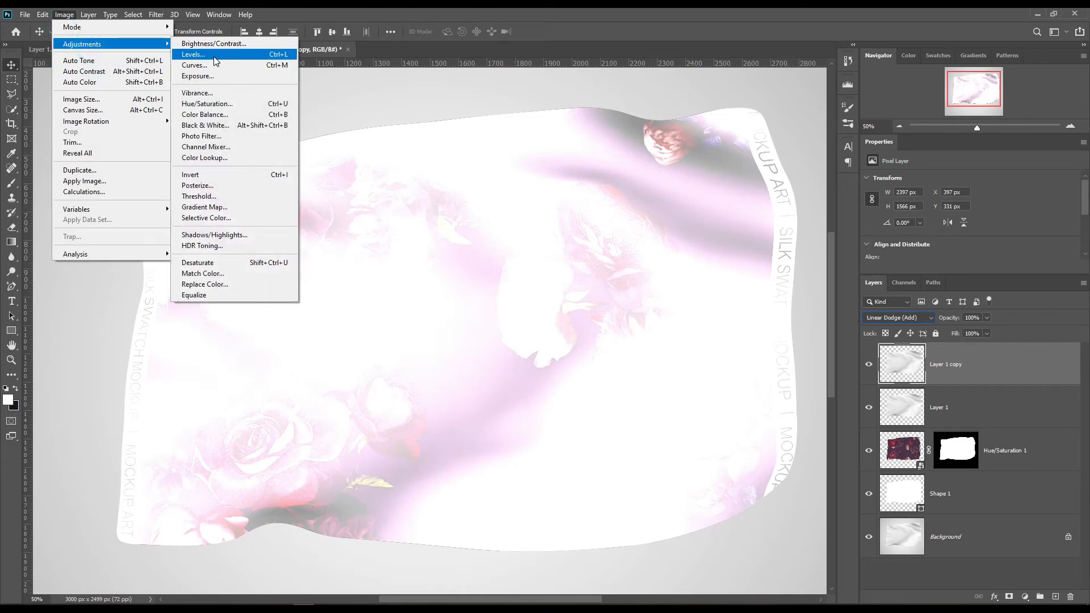
{"action": "left_click", "coordinate": [215, 57]}
{"action": "left_click_drag", "start_coordinate": [680, 234], "coordinate": [798, 236]}
{"action": "left_click_drag", "start_coordinate": [822, 284], "coordinate": [754, 280]}
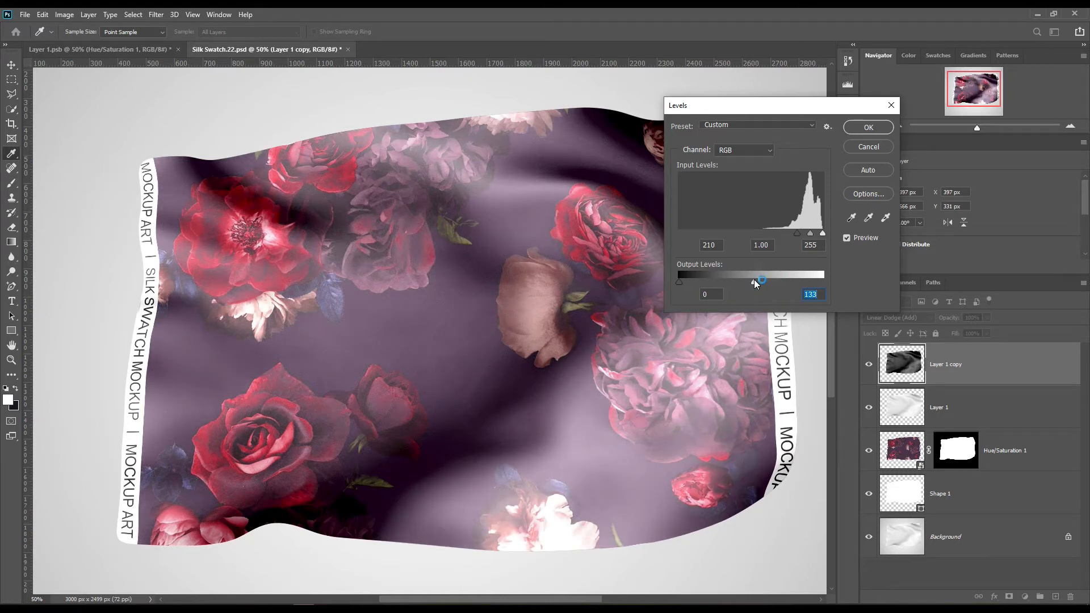
{"action": "mouse_move", "coordinate": [755, 279]}
{"action": "left_mouse_down"}
{"action": "mouse_move", "coordinate": [734, 284]}
{"action": "mouse_move", "coordinate": [744, 284]}
{"action": "left_mouse_up"}
{"action": "left_click", "coordinate": [867, 133]}
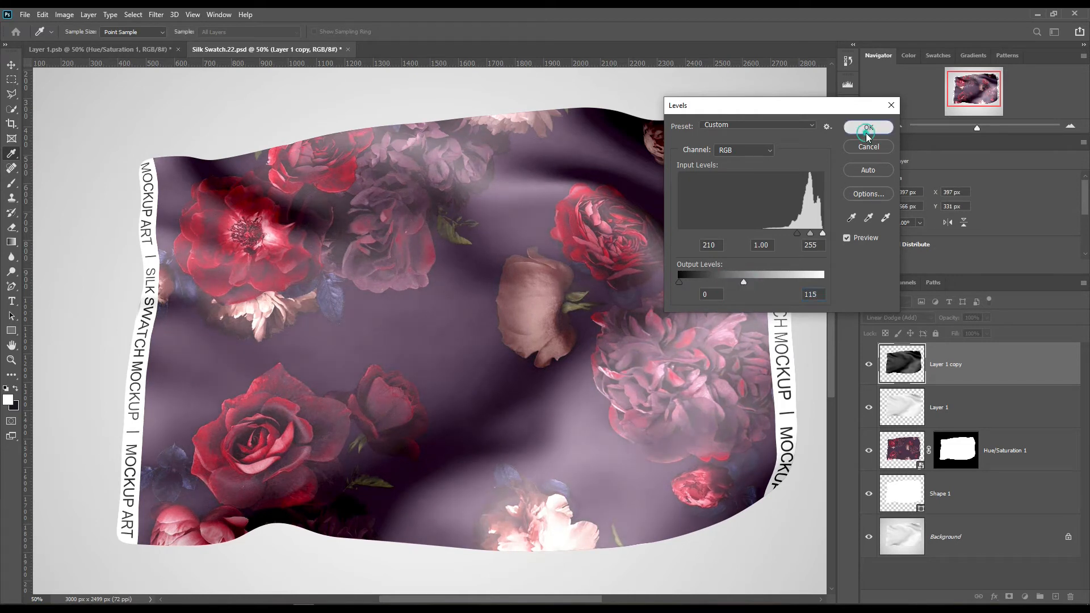
Set Layer 1's blend mode to Multiply and duplicate the layer.
{"action": "left_click", "coordinate": [965, 411]}
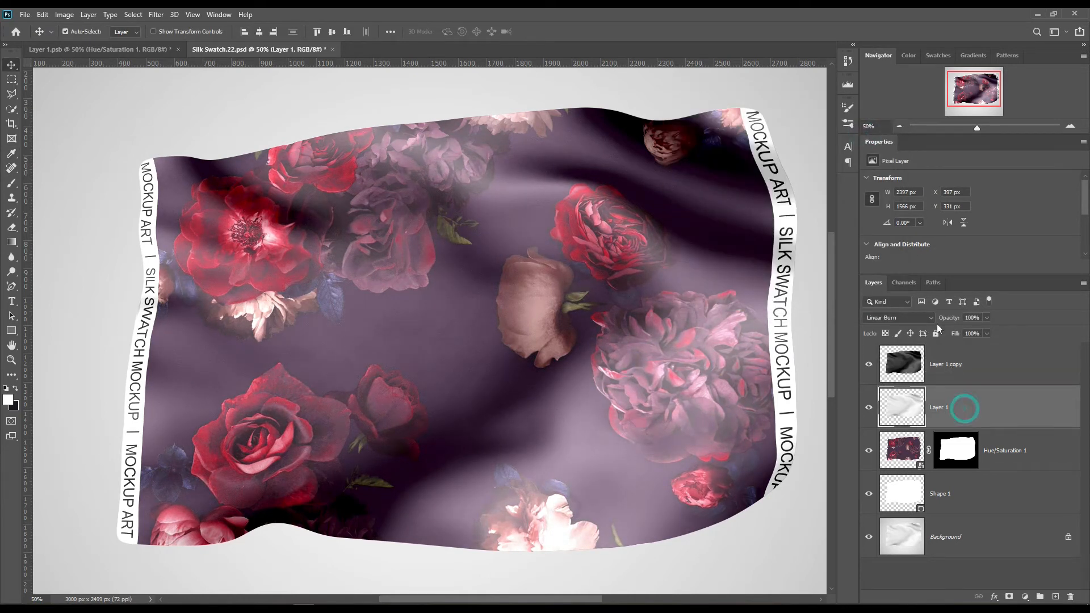
{"action": "left_click", "coordinate": [925, 318]}
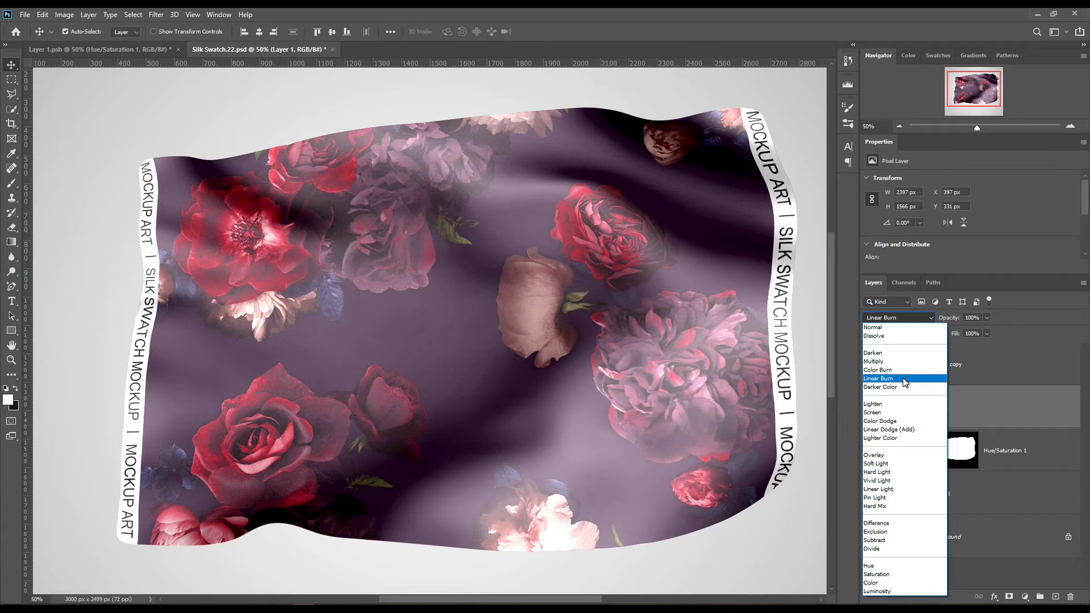
{"action": "left_click", "coordinate": [902, 362]}
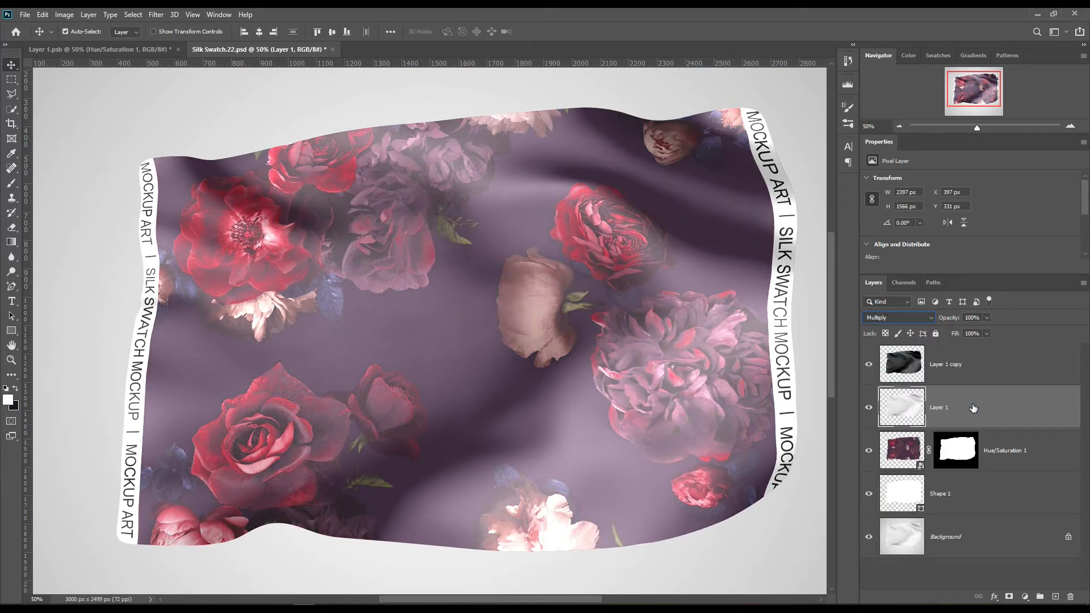
{"action": "key", "text": "ctrl+j"}
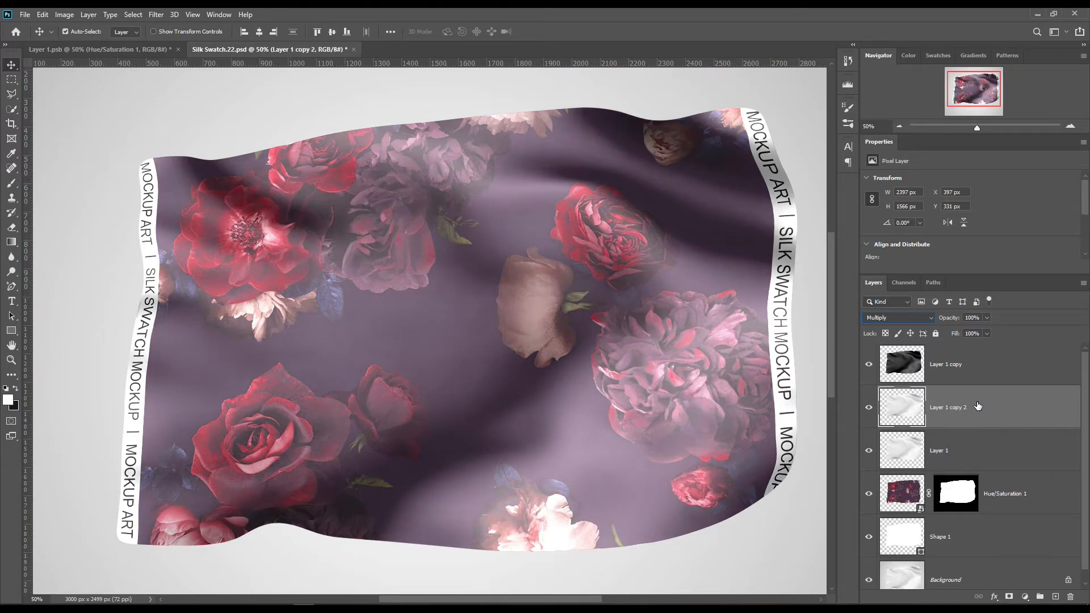
Lower the fill of Layer 1 copy to 52%.
{"action": "left_click", "coordinate": [959, 366]}
{"action": "left_click_drag", "start_coordinate": [956, 335], "coordinate": [943, 334]}
{"action": "left_click", "coordinate": [1003, 378]}
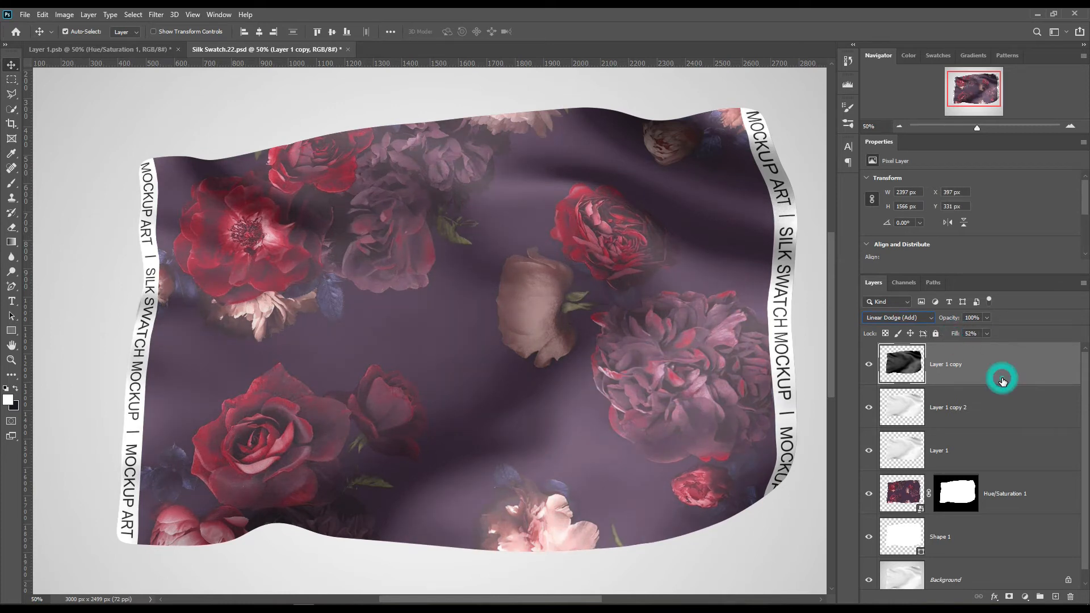
Place a duplicate of Layer 1 copy 2 at the top of the layer stack and set its blend mode to Screen.
{"action": "left_click", "coordinate": [976, 427]}
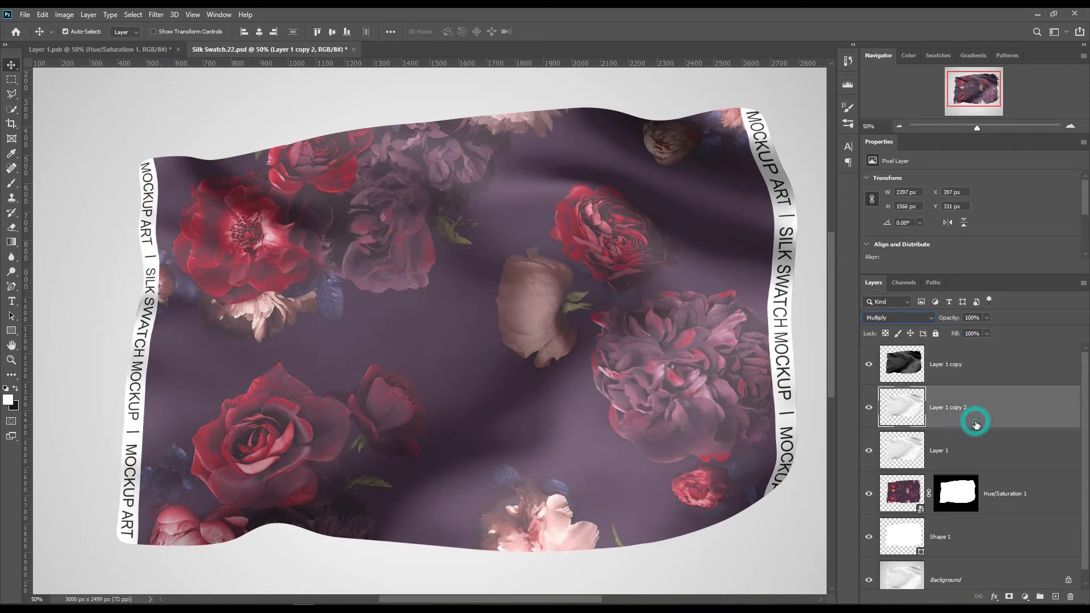
{"action": "key", "text": "ctrl+j"}
{"action": "left_click_drag", "start_coordinate": [1014, 438], "coordinate": [1006, 360]}
{"action": "left_click", "coordinate": [912, 319]}
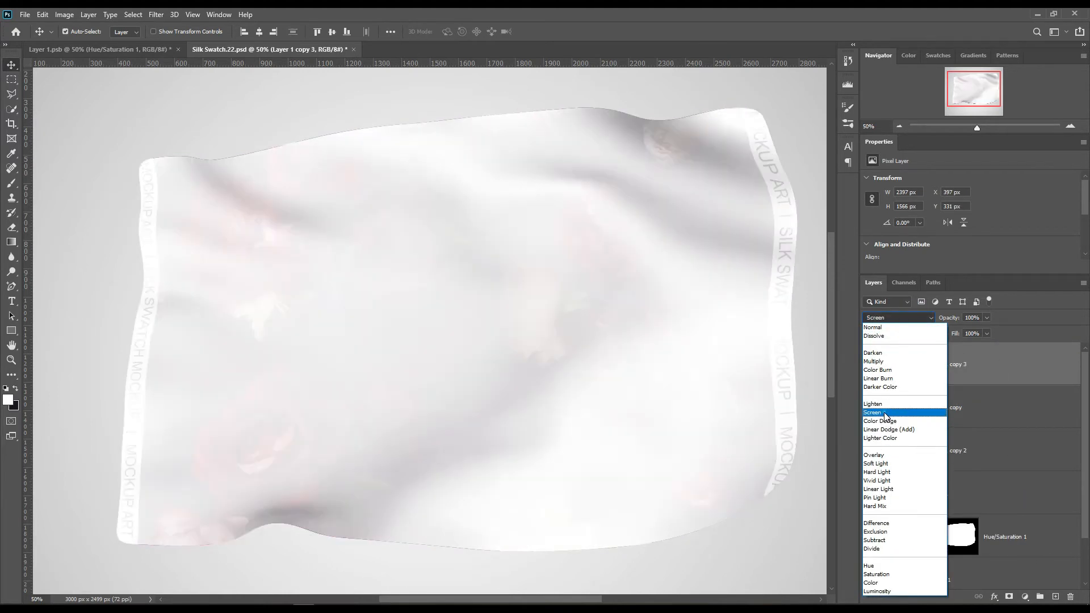
{"action": "left_click", "coordinate": [887, 414]}
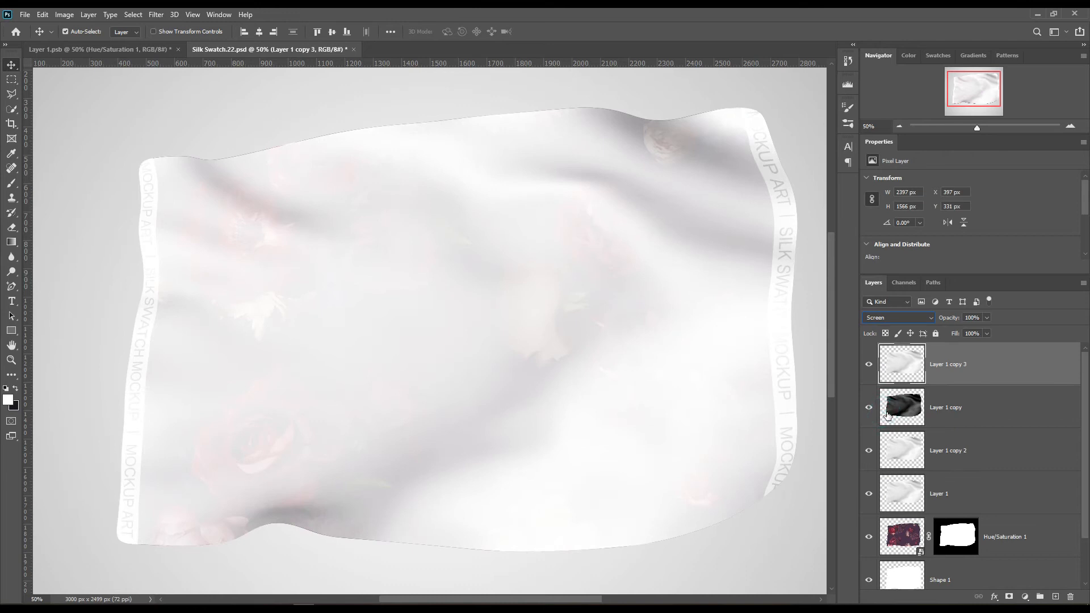
Apply Levels to Layer 1 copy 3 with the input black level at 225 and the output white level at 105.
{"action": "left_click", "coordinate": [63, 15]}
{"action": "left_click", "coordinate": [98, 46]}
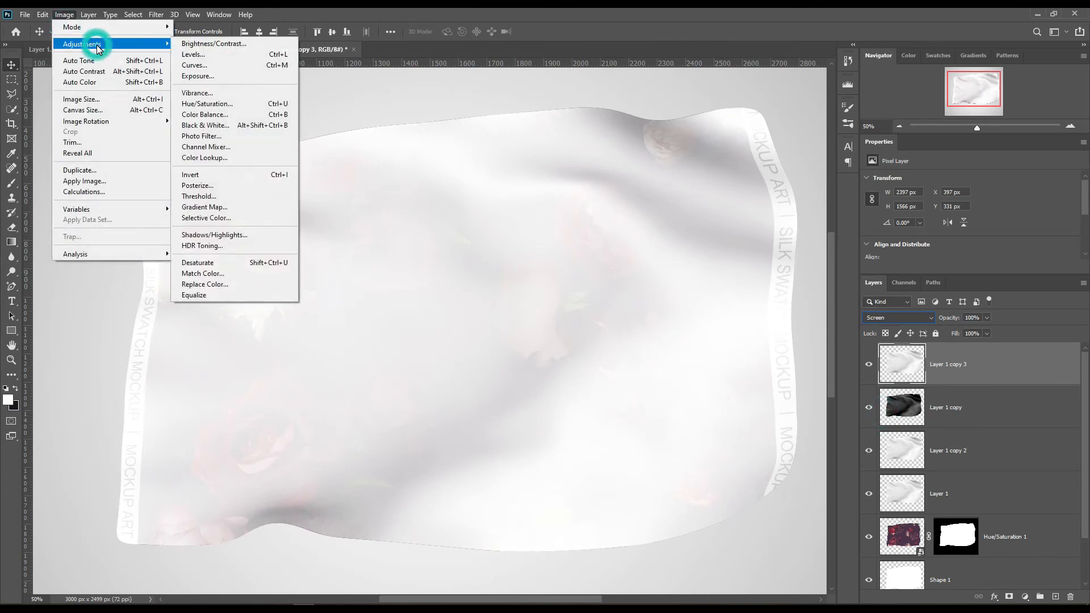
{"action": "left_click", "coordinate": [193, 55]}
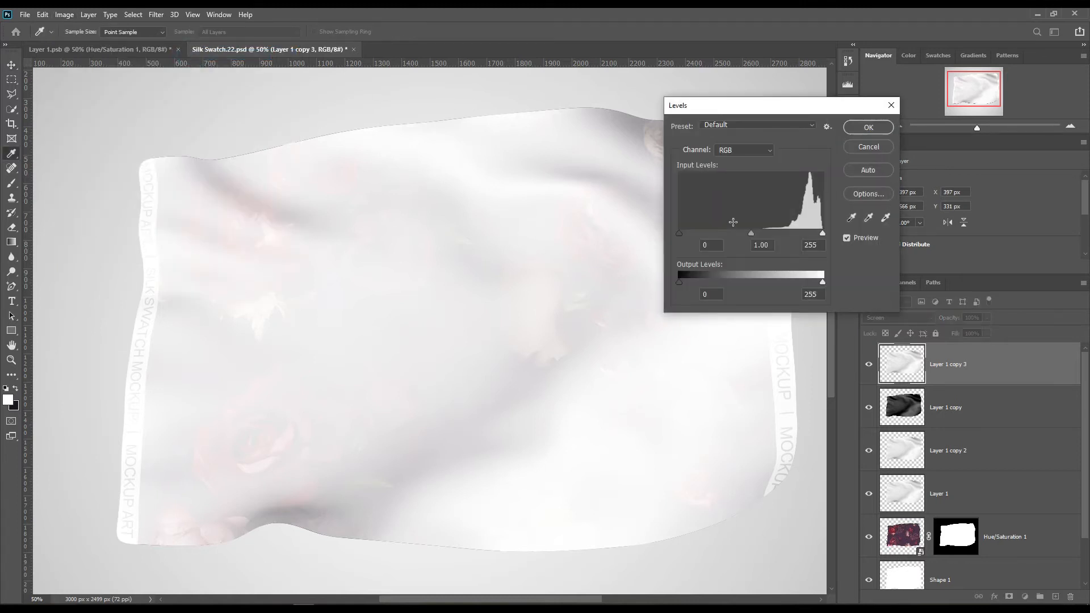
{"action": "left_click_drag", "start_coordinate": [680, 233], "coordinate": [806, 234]}
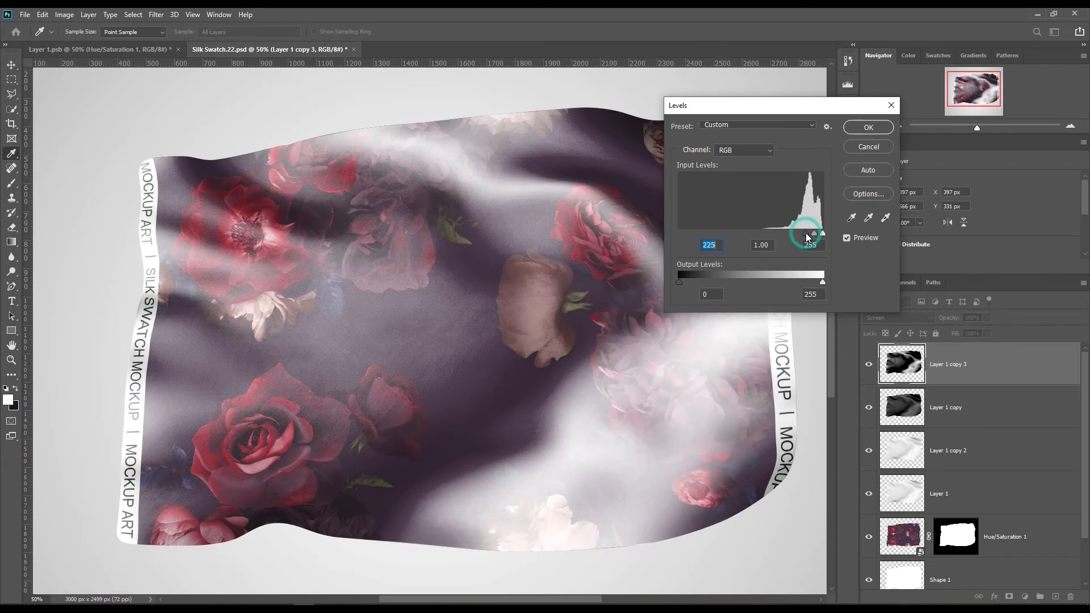
{"action": "left_click_drag", "start_coordinate": [824, 282], "coordinate": [738, 280]}
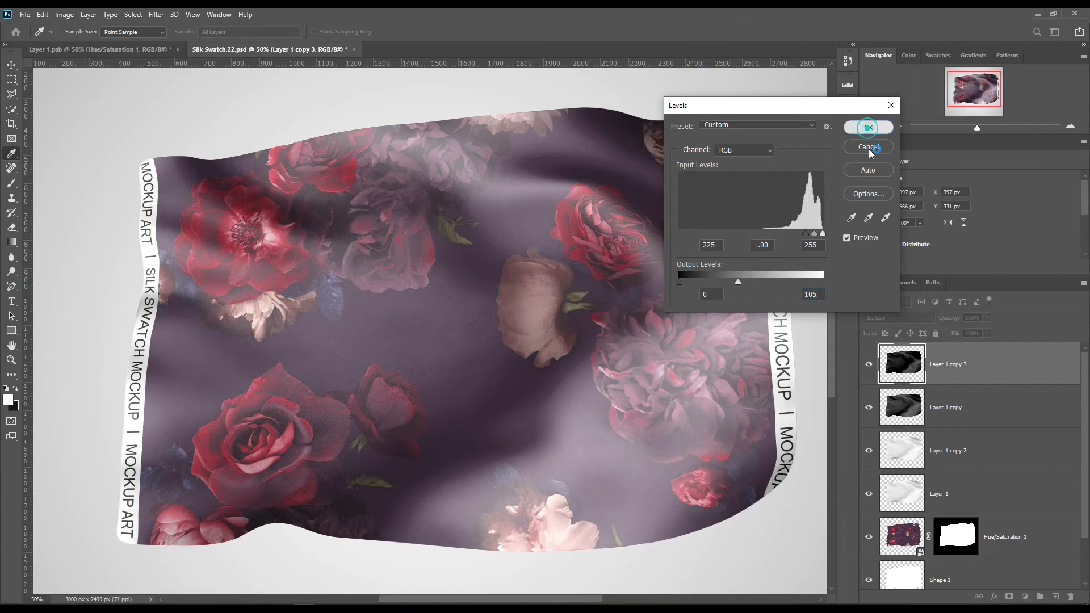
{"action": "left_click", "coordinate": [869, 127]}
Raise the fill of Layer 1 copy to 87%.
{"action": "left_click", "coordinate": [963, 398]}
{"action": "left_click_drag", "start_coordinate": [958, 333], "coordinate": [978, 335]}
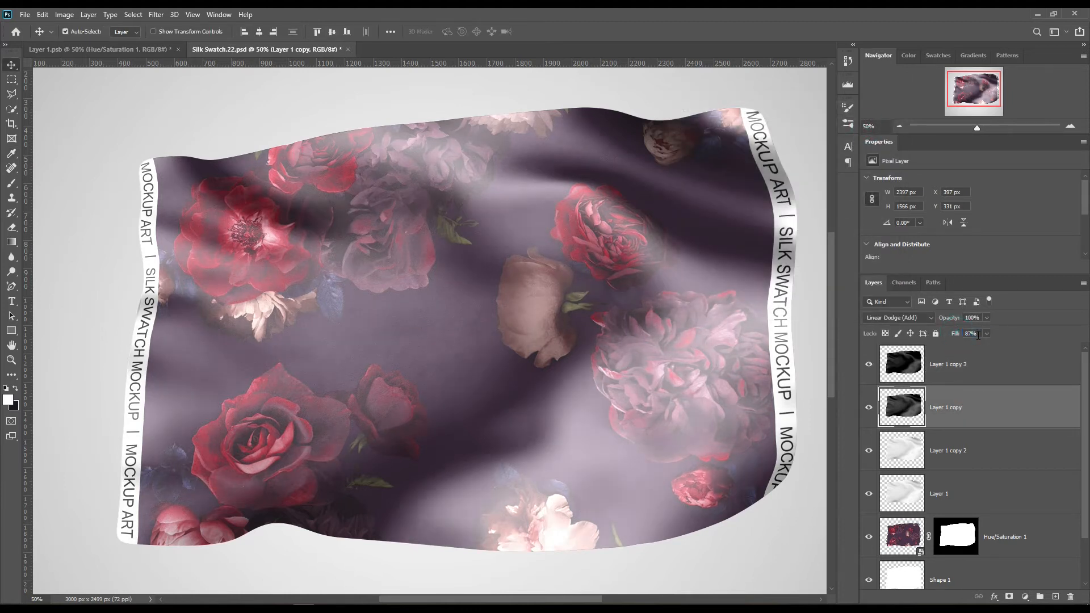
Try Linear Dodge (Add) with 0% fill on Layer 1 copy 3 and compare the cloth with the layer hidden and shown.
{"action": "left_click", "coordinate": [958, 379]}
{"action": "left_click", "coordinate": [898, 317]}
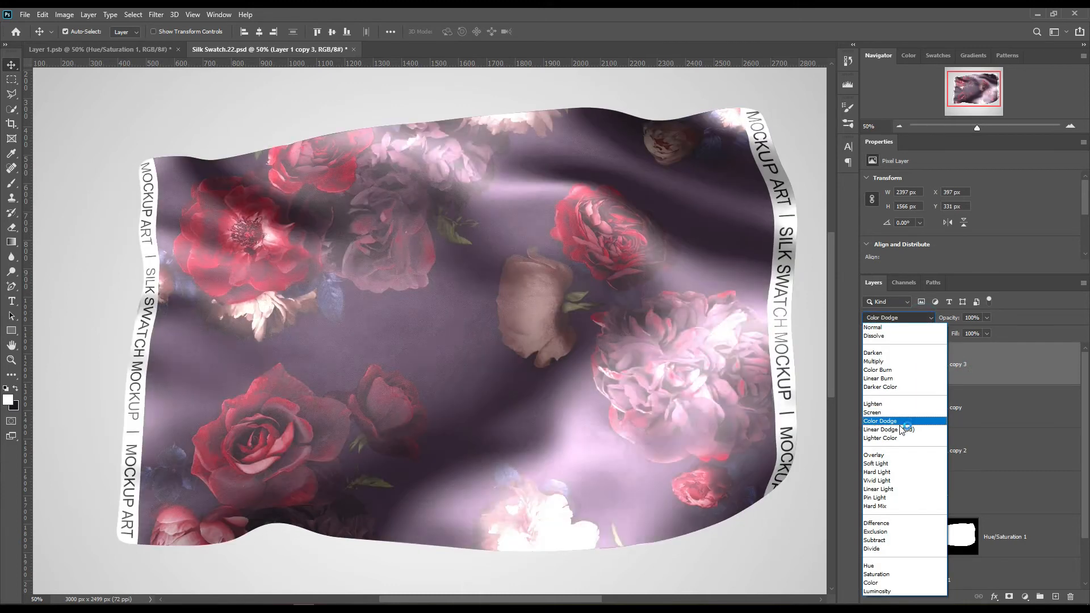
{"action": "left_click", "coordinate": [901, 430]}
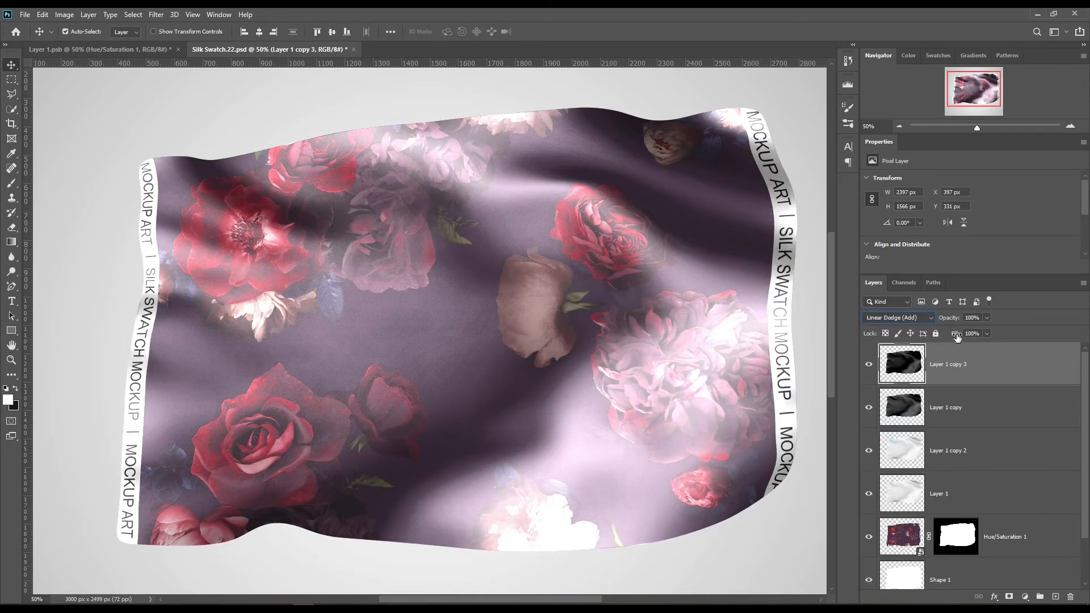
{"action": "mouse_move", "coordinate": [958, 338]}
{"action": "left_mouse_down"}
{"action": "mouse_move", "coordinate": [924, 338]}
{"action": "mouse_move", "coordinate": [949, 334]}
{"action": "left_mouse_up"}
{"action": "left_click", "coordinate": [869, 364]}
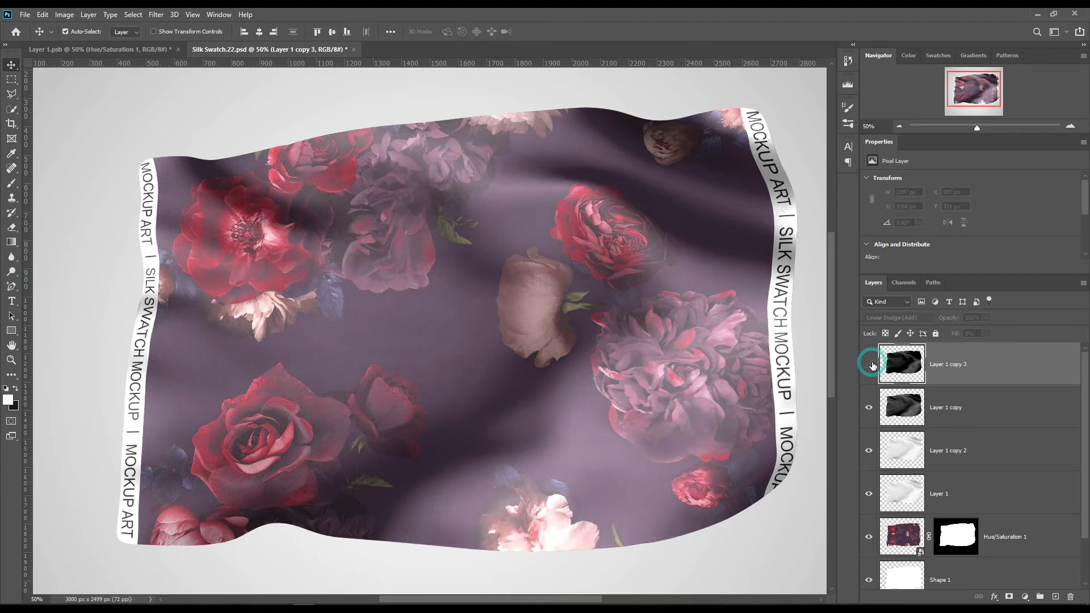
{"action": "left_click", "coordinate": [870, 364]}
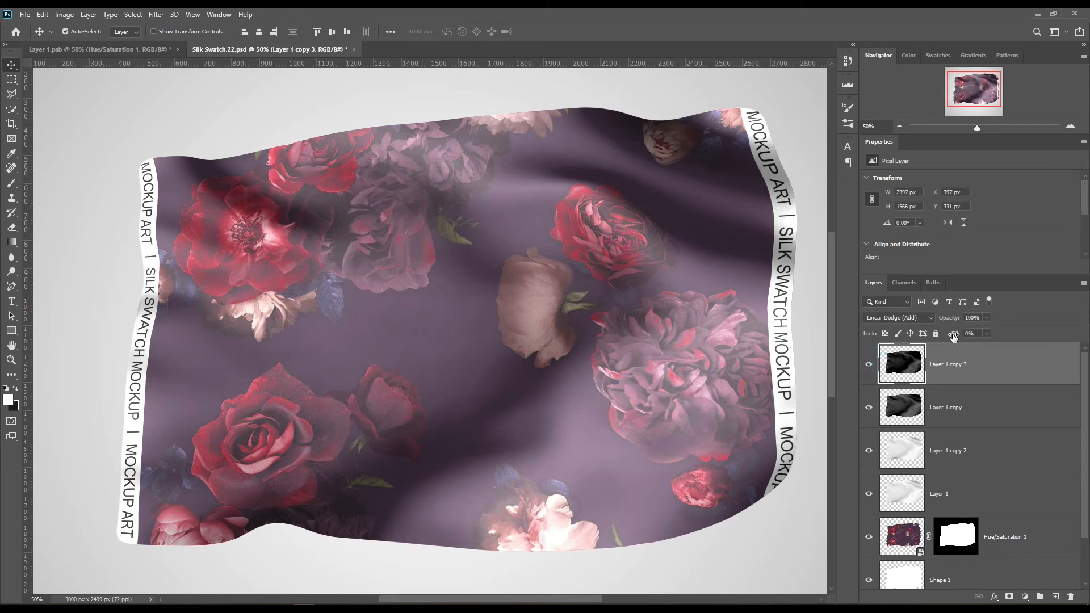
Set the fill of Layer 1 copy to 100% and compare the cloth with Layer 1 copy 3 hidden and shown.
{"action": "left_click", "coordinate": [966, 411]}
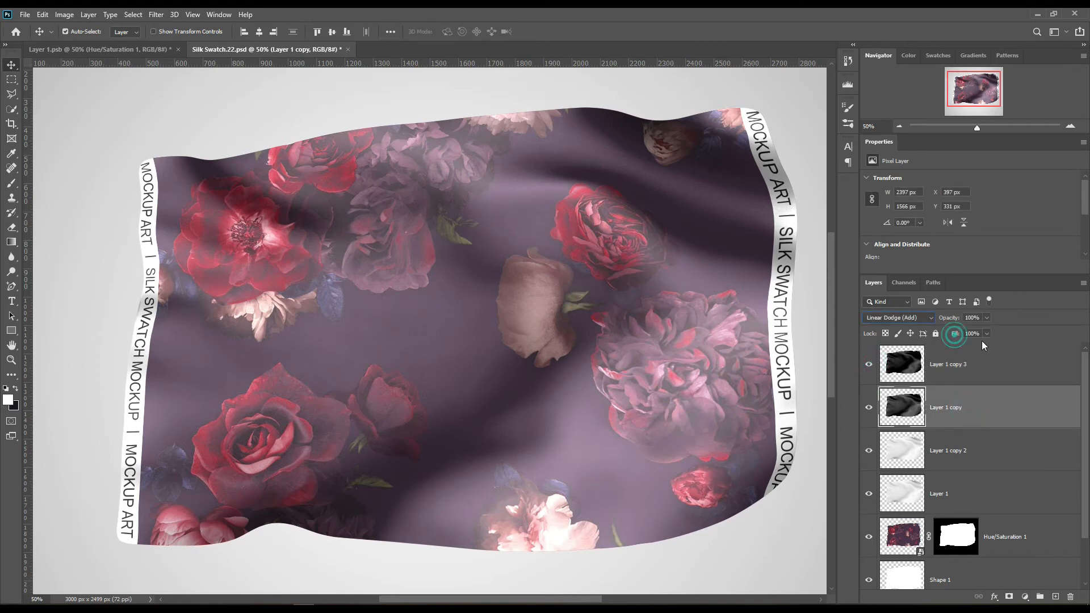
{"action": "left_click", "coordinate": [869, 365]}
{"action": "left_click", "coordinate": [983, 369]}
{"action": "left_click", "coordinate": [871, 366]}
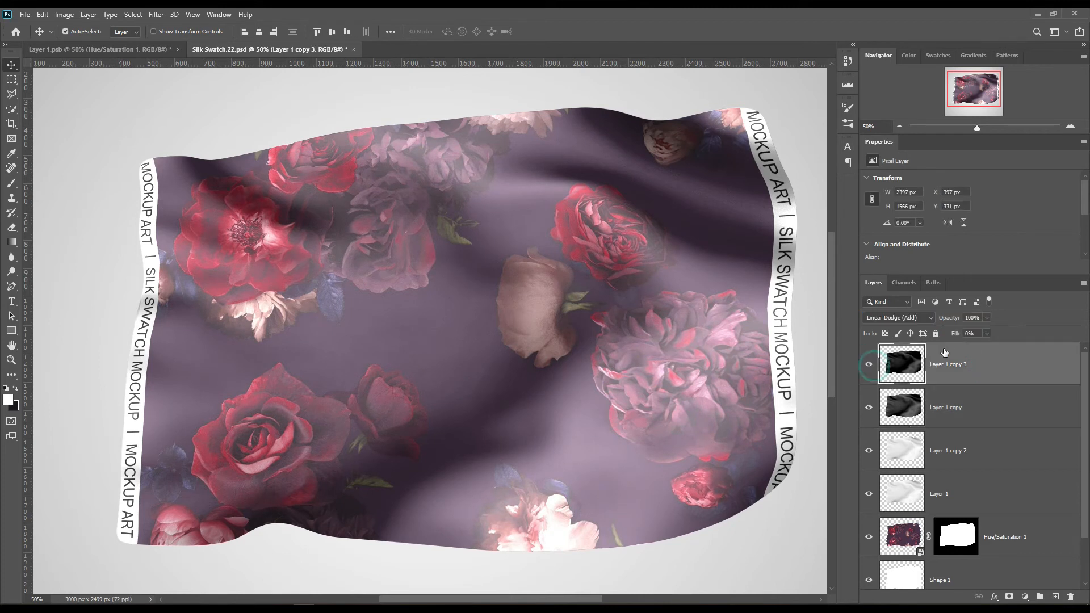
Set Layer 1 copy 3 to Screen with 15% fill and check its effect by toggling the layer's visibility.
{"action": "left_click_drag", "start_coordinate": [954, 334], "coordinate": [958, 336]}
{"action": "left_click", "coordinate": [913, 319]}
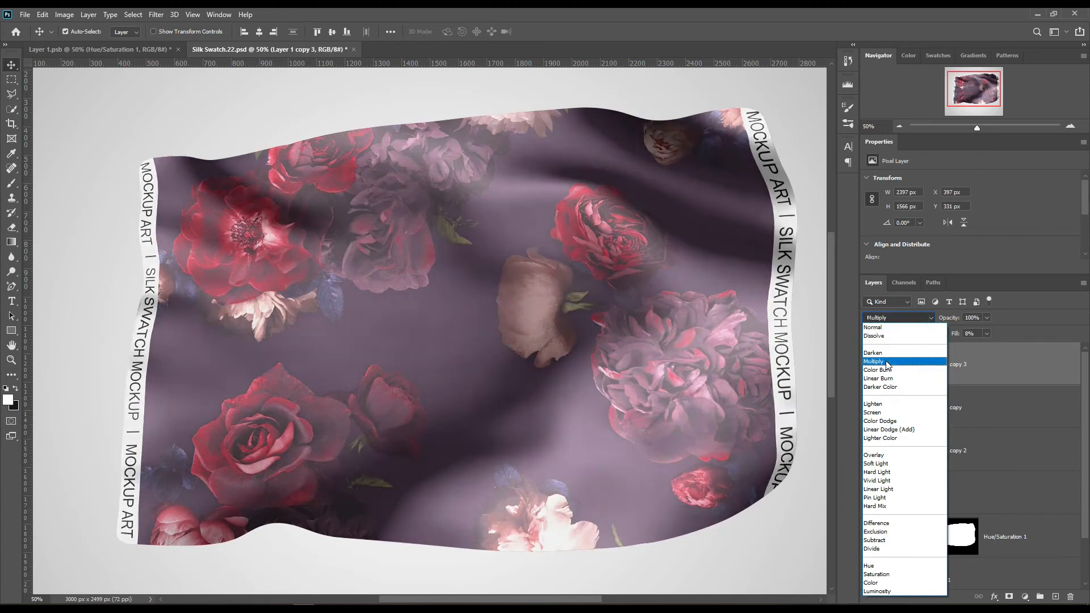
{"action": "left_click", "coordinate": [887, 413]}
{"action": "left_click_drag", "start_coordinate": [957, 336], "coordinate": [962, 336]}
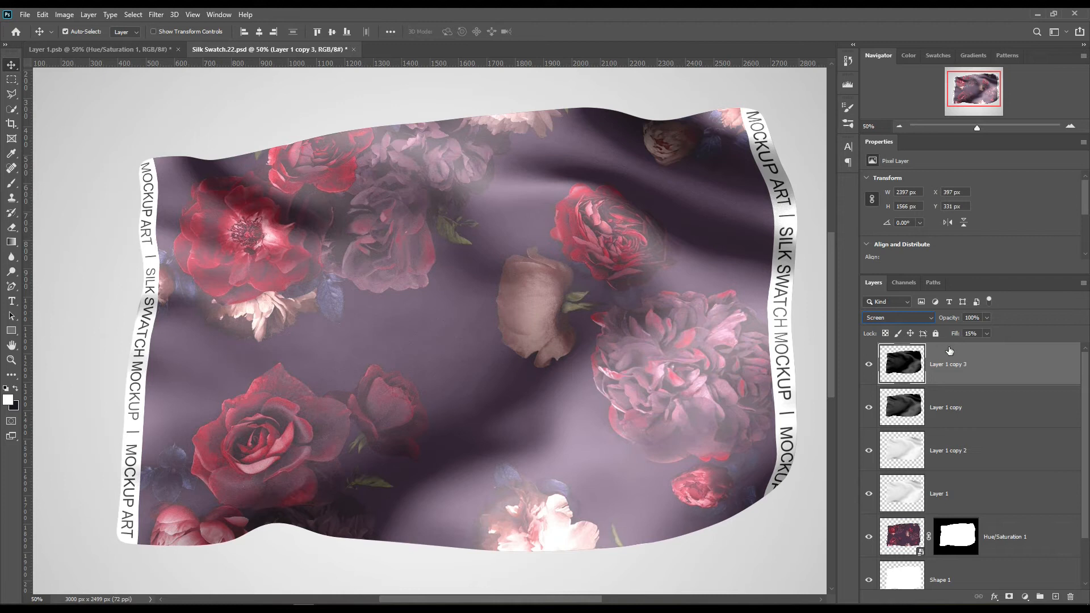
{"action": "left_click", "coordinate": [867, 364]}
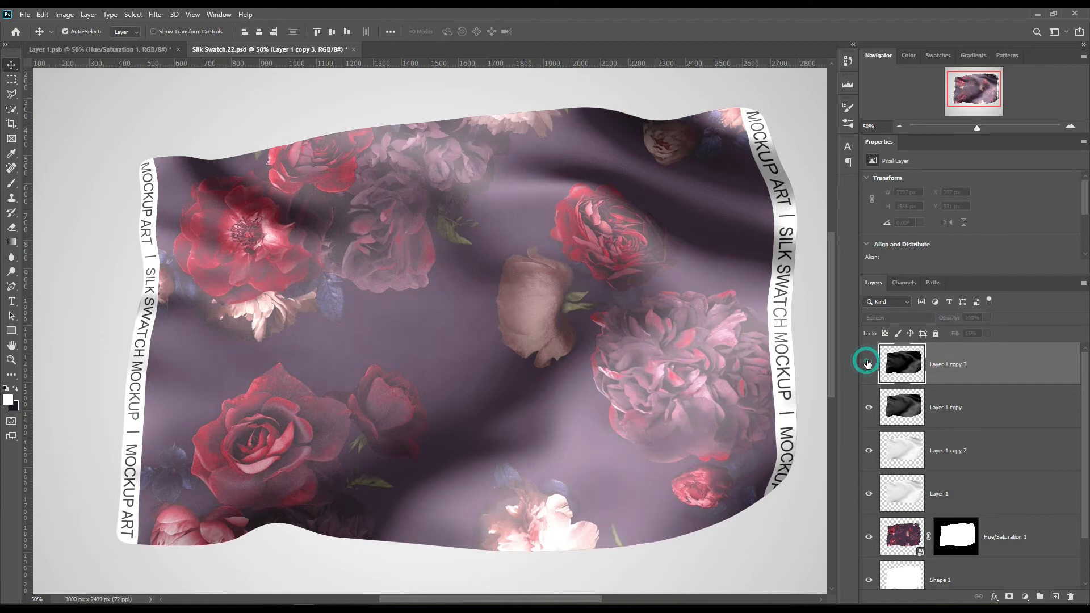
Change Layer 1 copy 2's blend mode to Linear Burn and hide Layer 1.
{"action": "left_click", "coordinate": [977, 446]}
{"action": "left_click", "coordinate": [913, 318]}
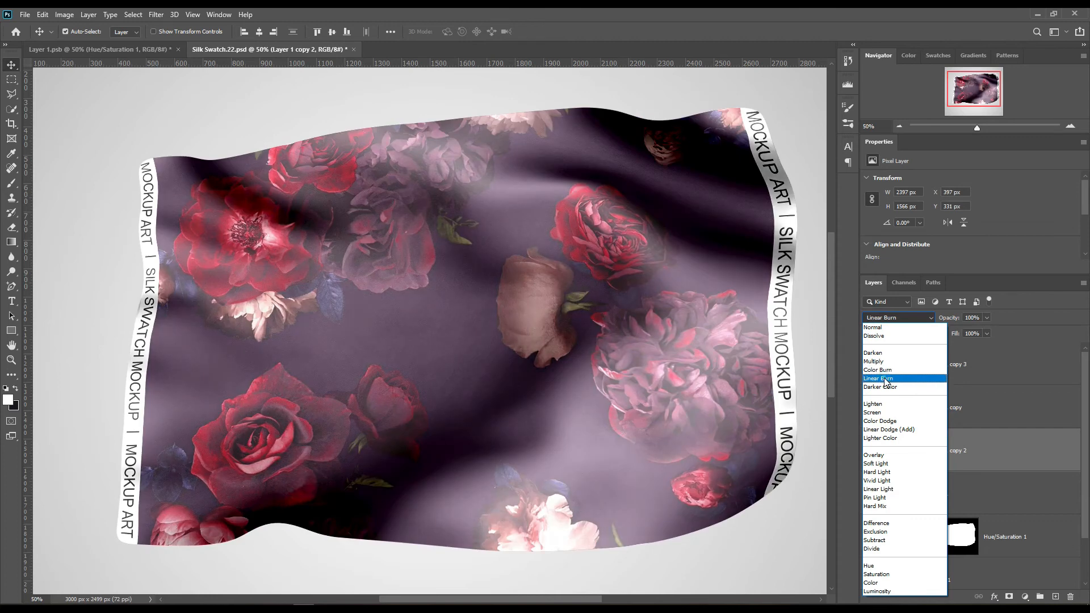
{"action": "left_click", "coordinate": [879, 378]}
{"action": "left_click", "coordinate": [869, 494]}
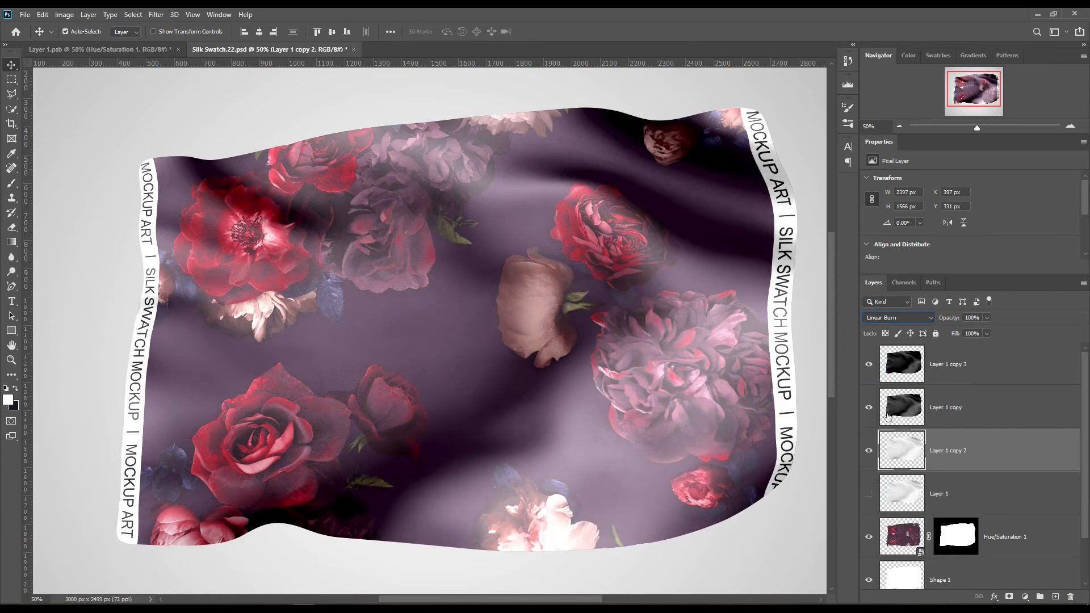
Raise the fill of the Screen highlight layer, Layer 1 copy 3.
{"action": "left_click", "coordinate": [963, 353]}
{"action": "left_click_drag", "start_coordinate": [954, 337], "coordinate": [969, 336]}
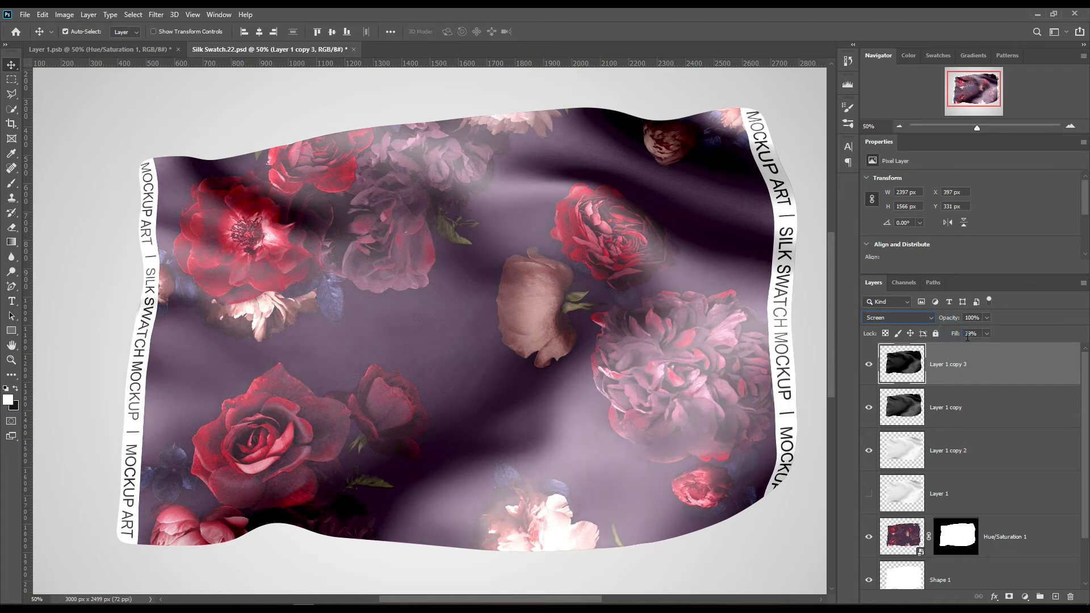
{"action": "left_click", "coordinate": [952, 335]}
Turn Layer 1's visibility back on and move it above Layer 1 copy 2.
{"action": "left_click", "coordinate": [972, 455]}
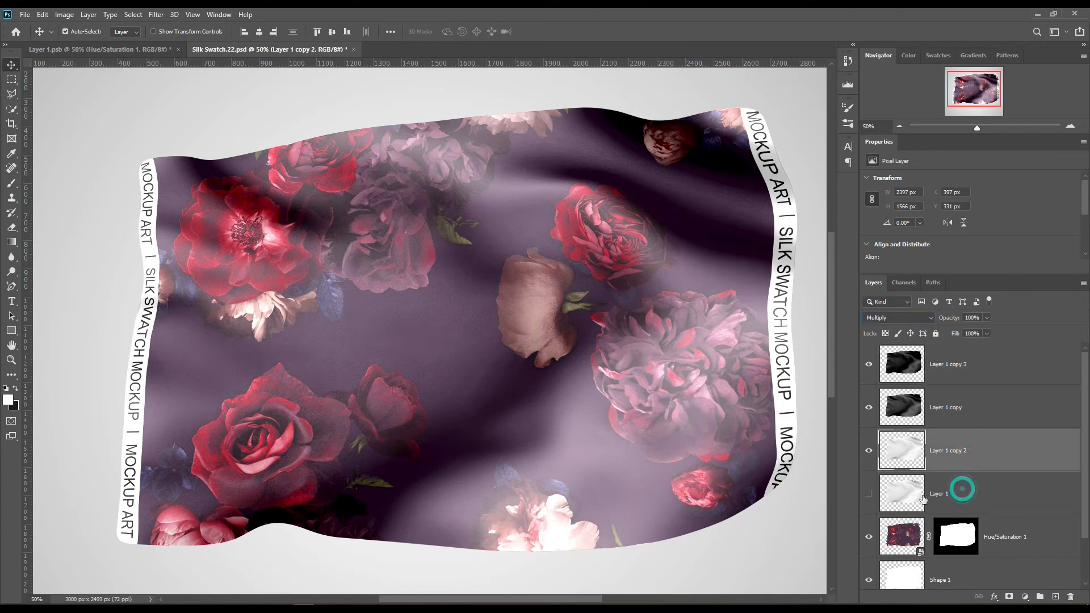
{"action": "left_click", "coordinate": [960, 493]}
{"action": "left_click", "coordinate": [869, 494]}
{"action": "left_click", "coordinate": [869, 494]}
{"action": "left_click", "coordinate": [869, 494]}
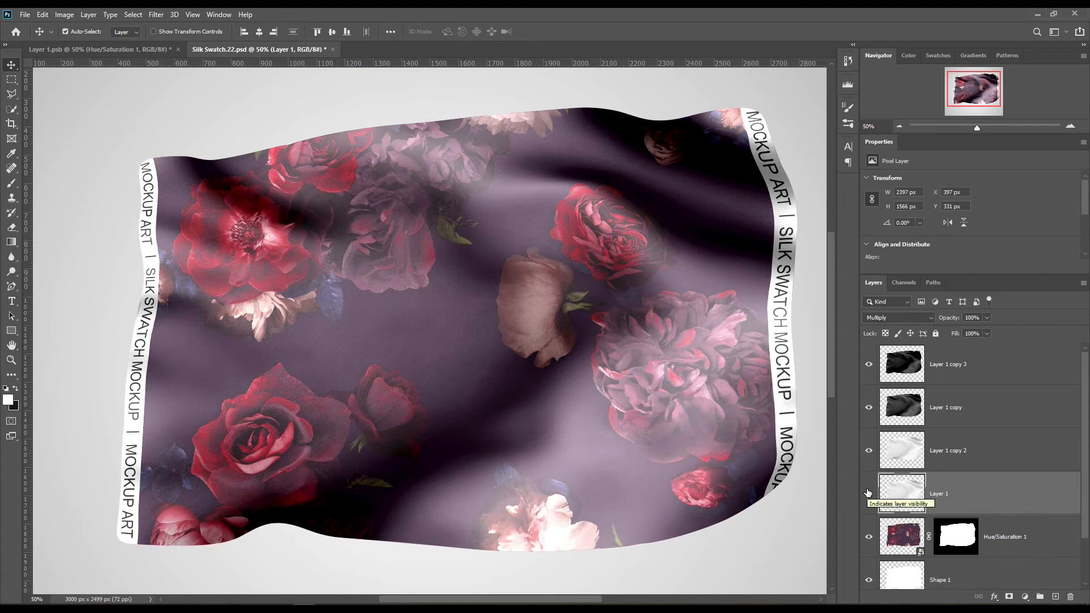
{"action": "left_click", "coordinate": [982, 450]}
{"action": "left_click", "coordinate": [985, 493]}
{"action": "left_click_drag", "start_coordinate": [986, 494], "coordinate": [995, 436]}
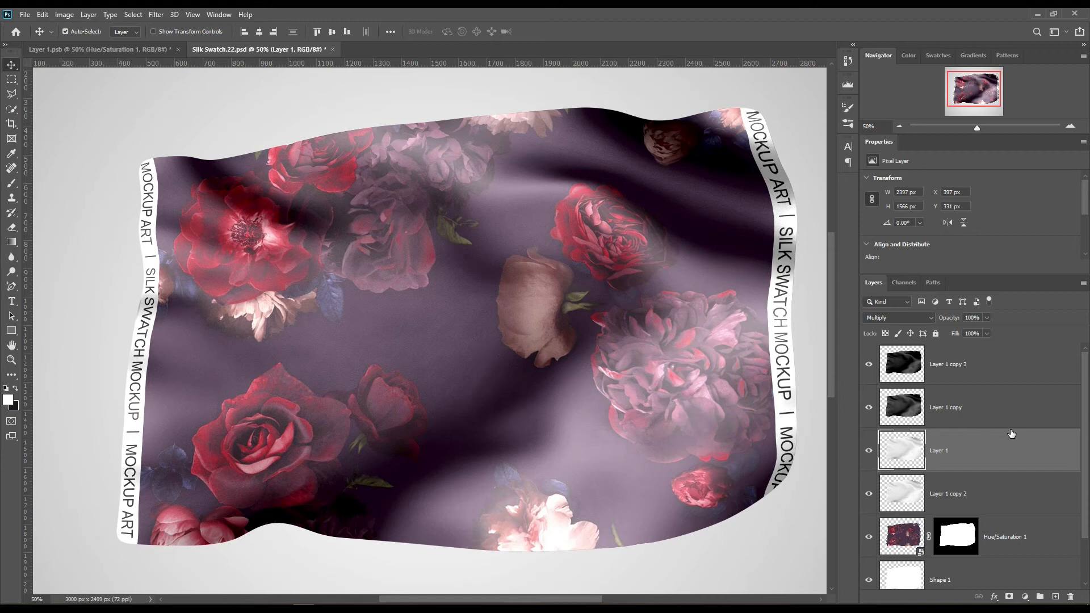
Use the pattern layer's mask as a selection to add a Solid Color fill above Background covering only the area outside the cloth.
{"action": "left_click", "coordinate": [954, 537], "text": "ctrl"}
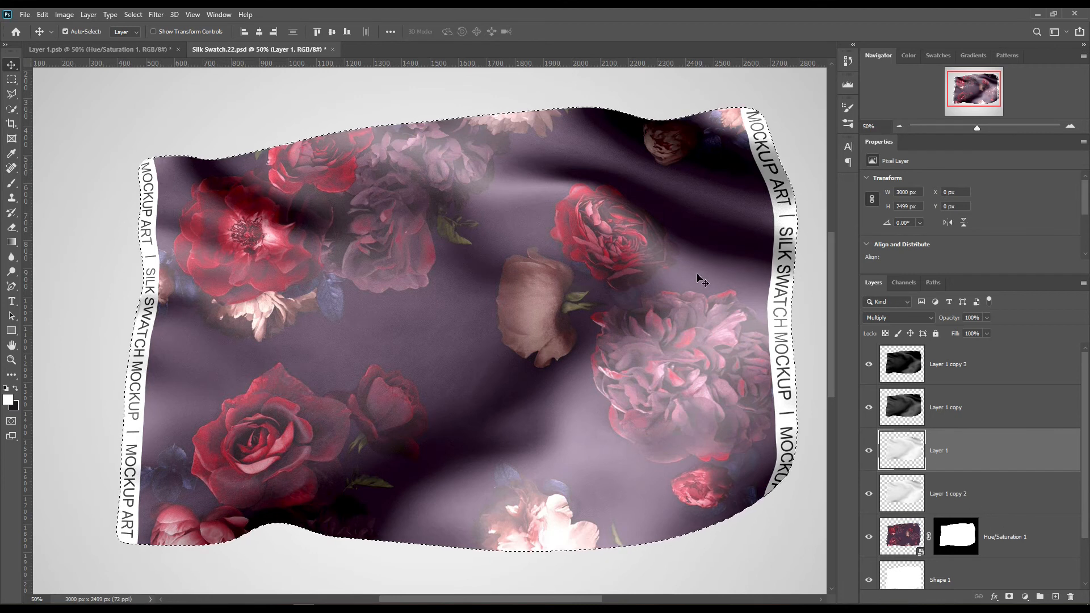
{"action": "scroll", "coordinate": [971, 525], "scroll_direction": "down", "scroll_amount": 1}
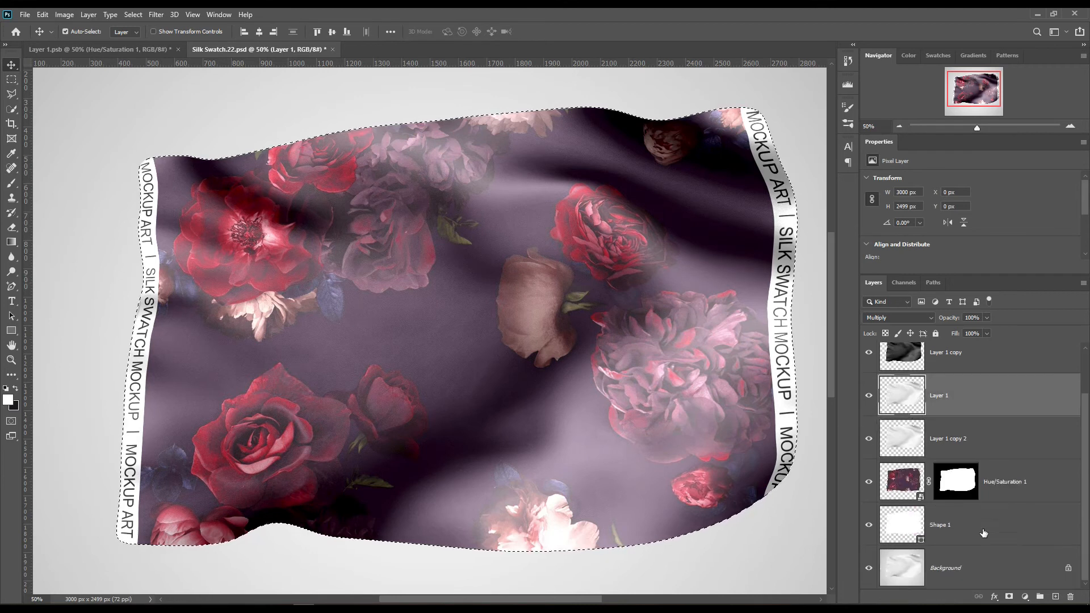
{"action": "left_click", "coordinate": [965, 565]}
{"action": "left_click", "coordinate": [1025, 597]}
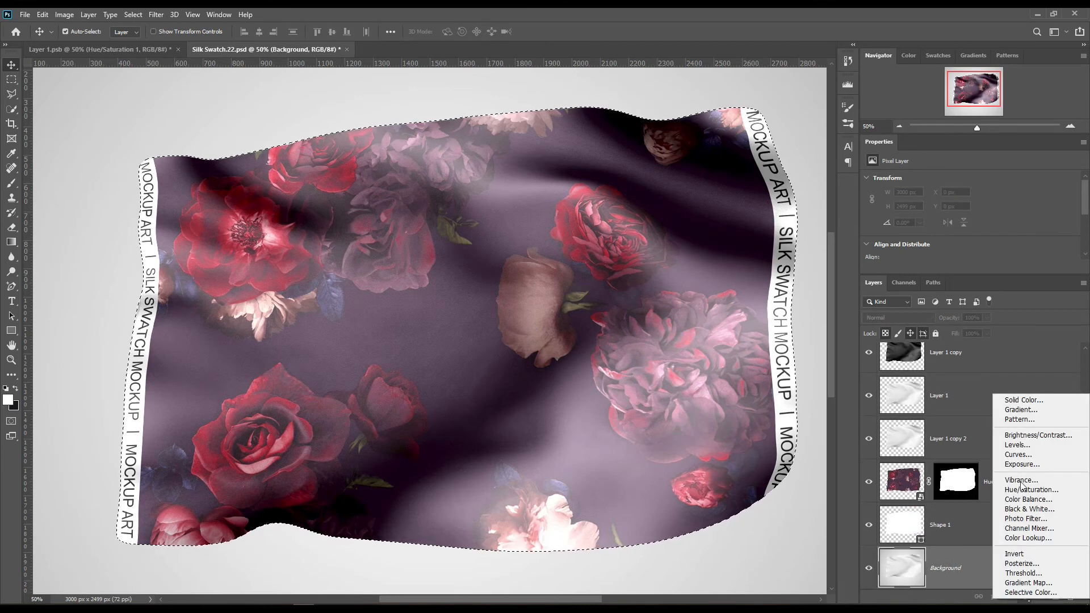
{"action": "left_click", "coordinate": [1024, 401]}
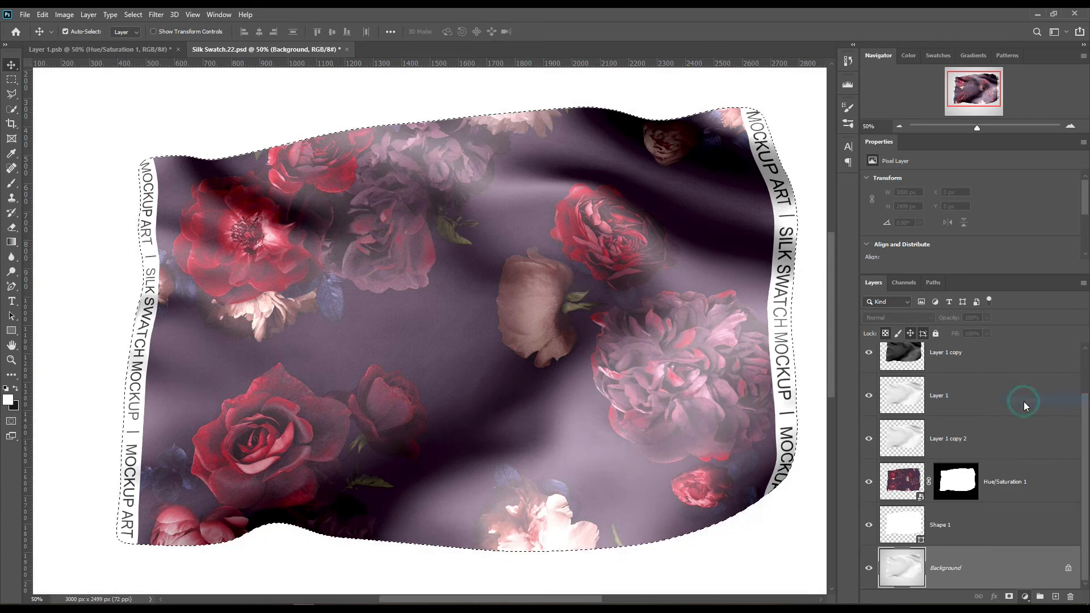
Sample a muted purple from the cloth, 59435b, as the colour of the Solid Color background fill.
{"action": "left_click", "coordinate": [693, 278]}
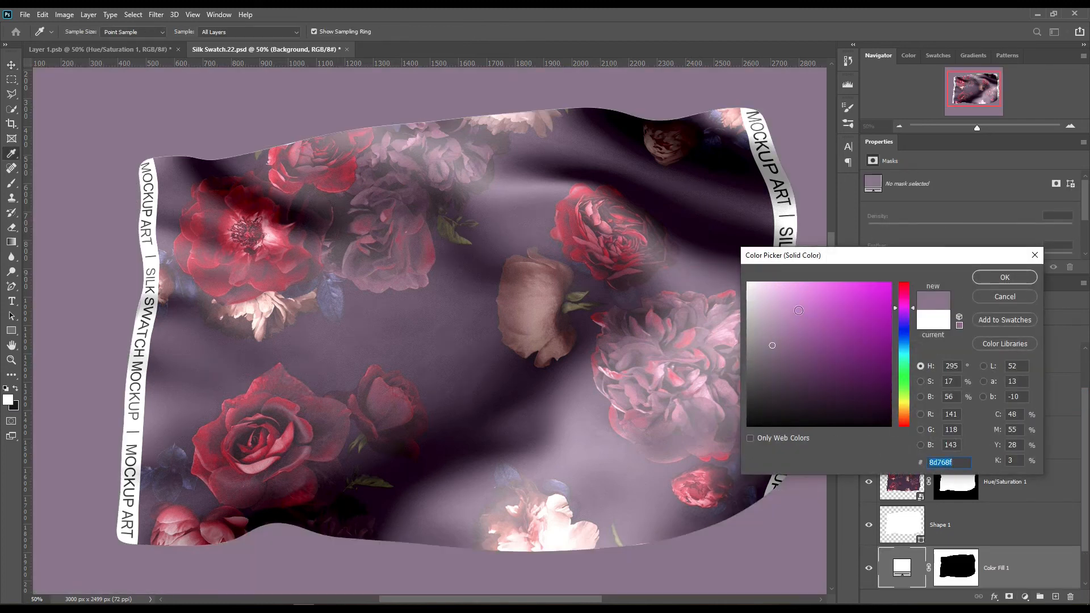
{"action": "left_click", "coordinate": [722, 220]}
{"action": "left_click", "coordinate": [729, 171]}
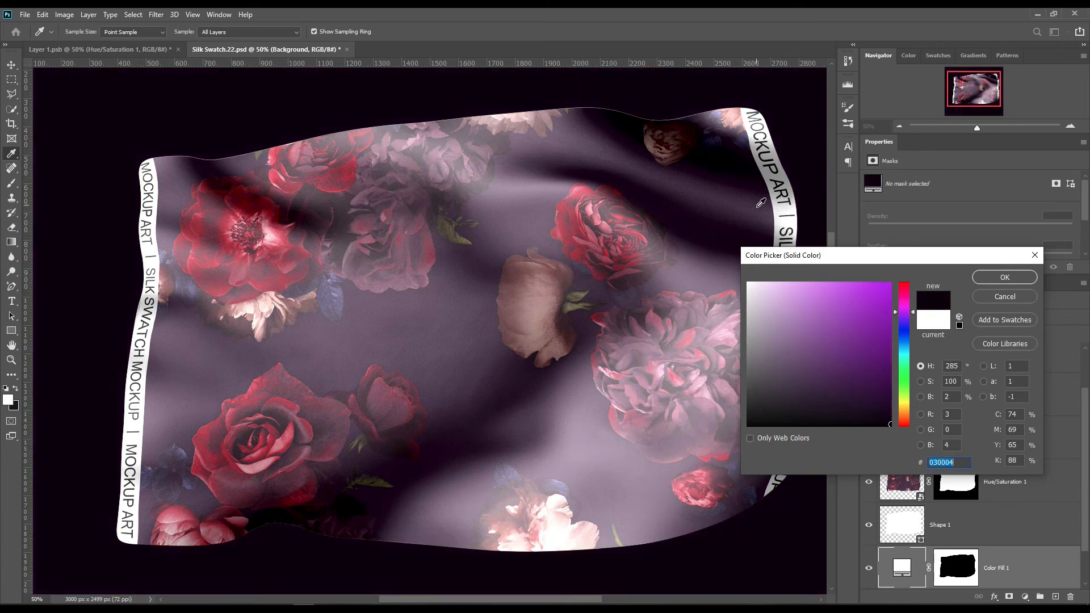
{"action": "left_click", "coordinate": [757, 206]}
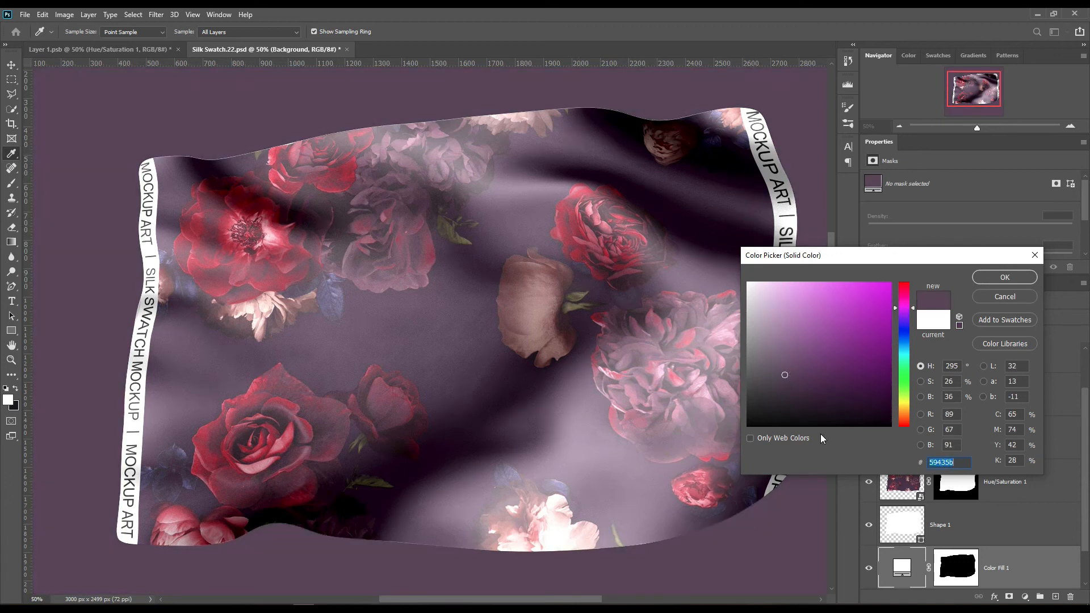
{"action": "left_click", "coordinate": [1004, 277]}
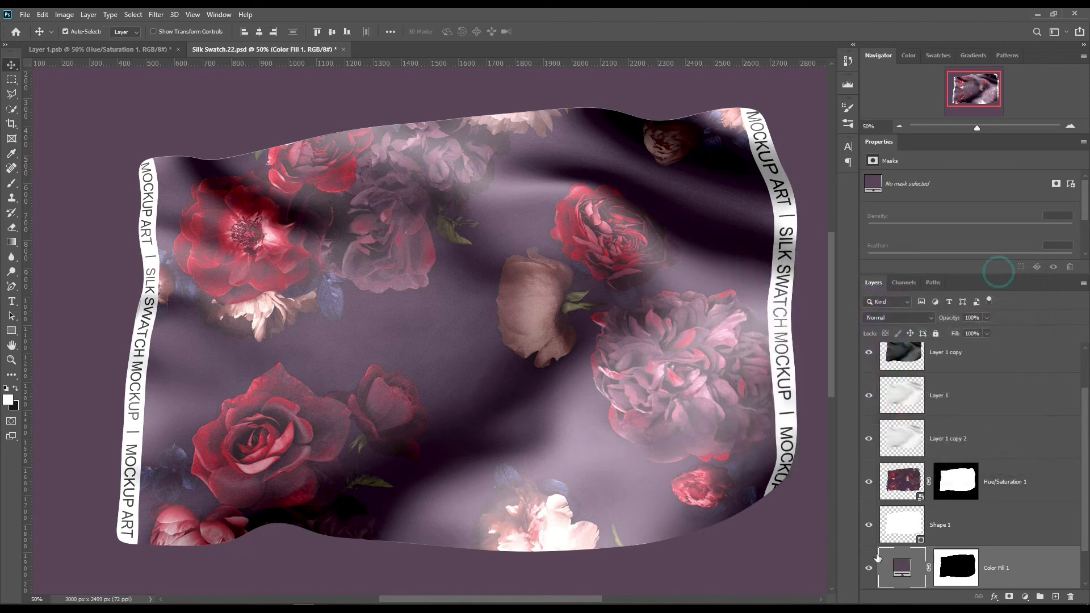
Hide the Shape 1 layer and move it to the very top of the layer stack.
{"action": "left_click", "coordinate": [869, 528]}
{"action": "left_click", "coordinate": [1014, 540]}
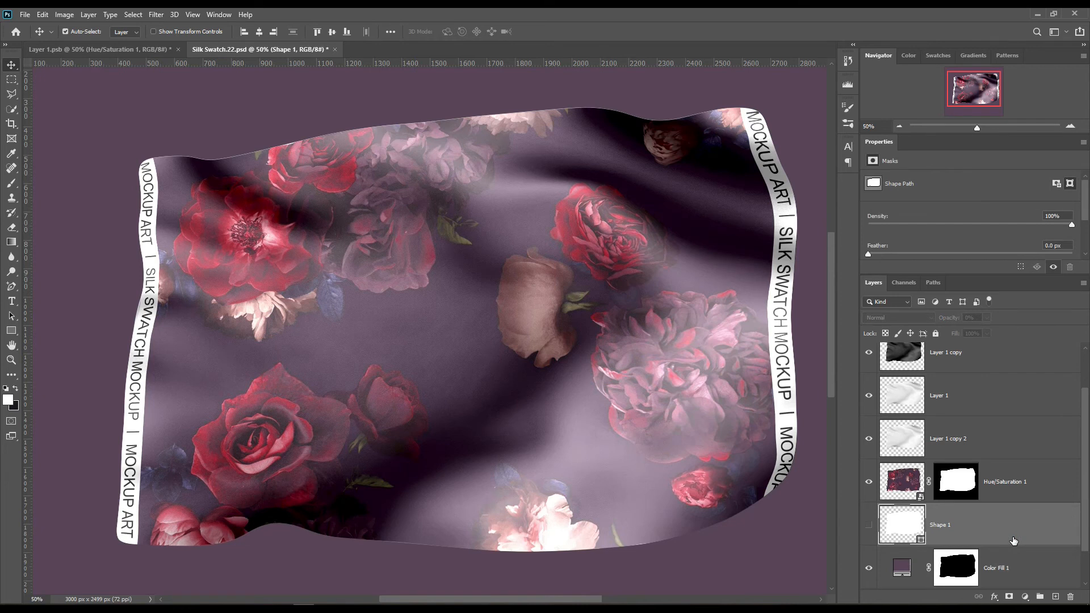
{"action": "left_click_drag", "start_coordinate": [1001, 526], "coordinate": [1003, 345]}
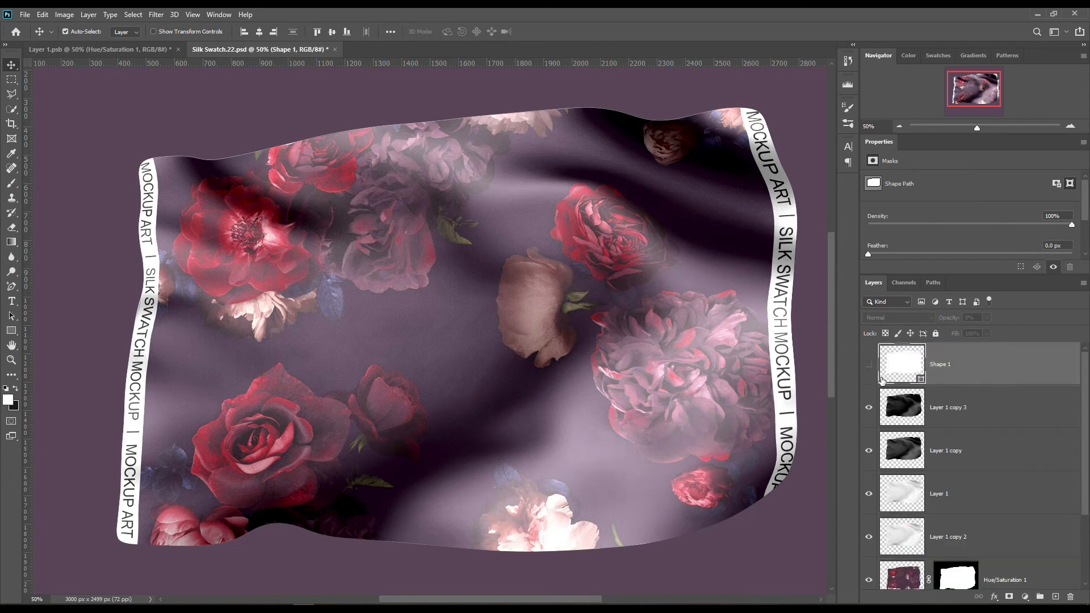
Group the four shadow and highlight layers, Layer 1 copy 3 through Layer 1 copy 2, into a group named FX.
{"action": "left_click", "coordinate": [975, 413]}
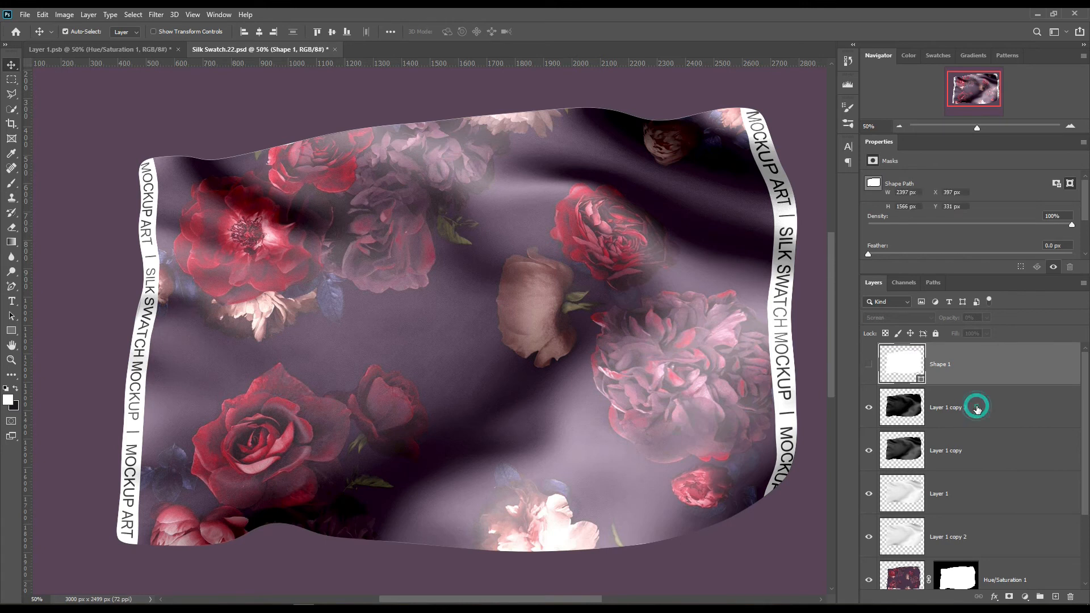
{"action": "left_click", "coordinate": [969, 537], "text": "shift"}
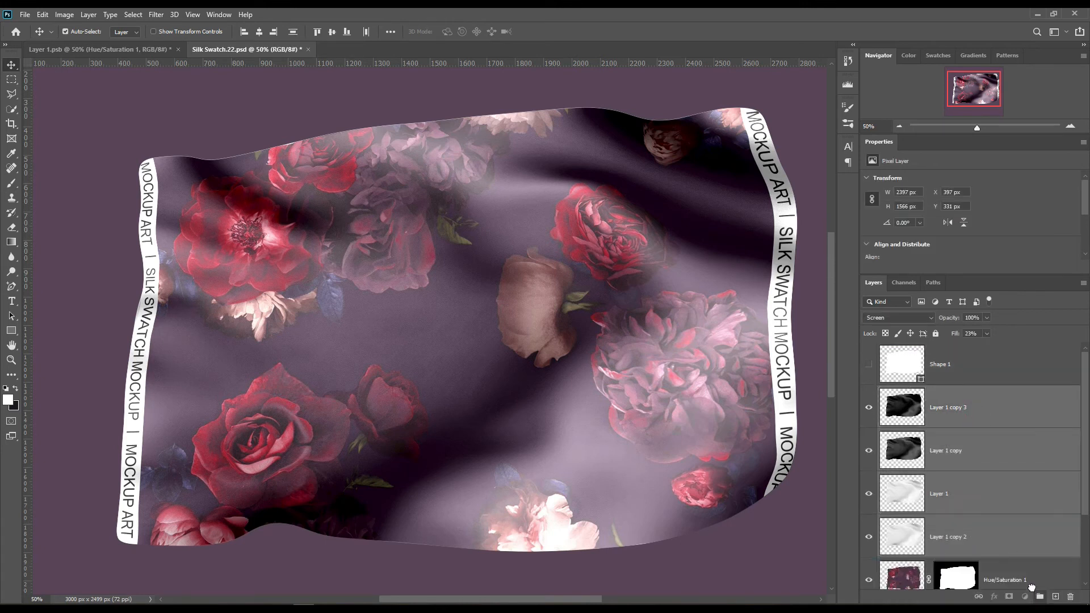
{"action": "left_click_drag", "start_coordinate": [1032, 588], "coordinate": [1040, 597]}
{"action": "type", "text": "FX"}
{"action": "key", "text": "Return"}
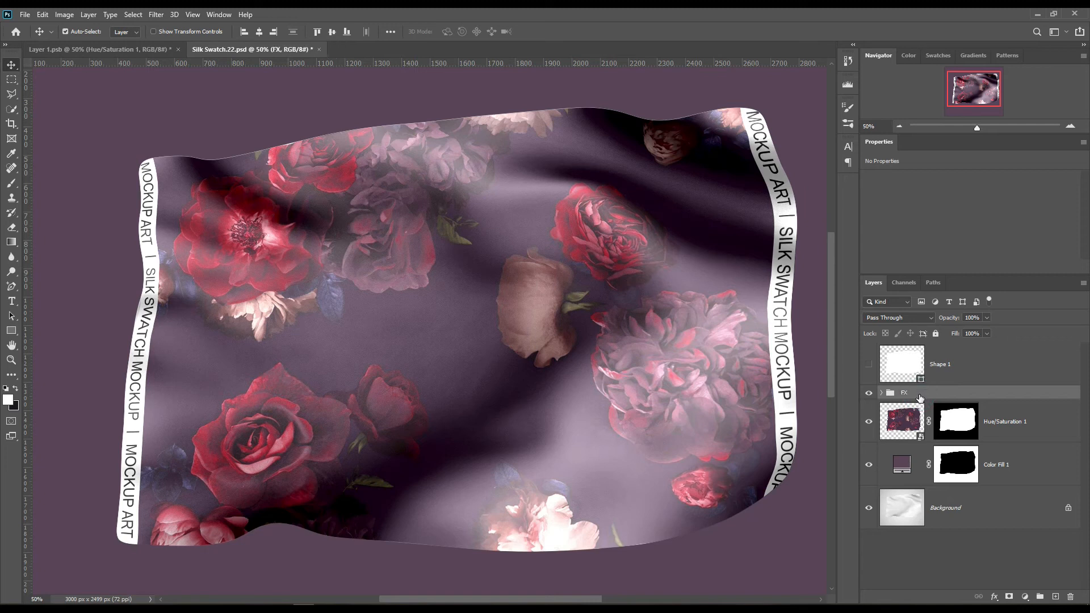
Rename the Hue/Saturation 1 layer to Smart Object and the Color Fill 1 layer to BG Color.
{"action": "double_click", "coordinate": [1006, 422]}
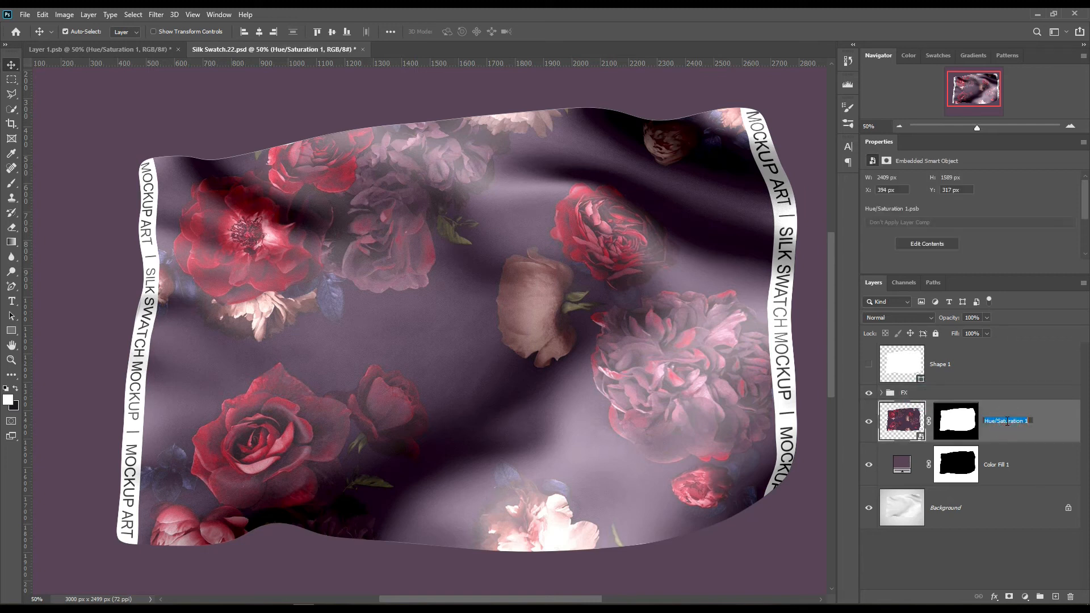
{"action": "type", "text": "Smart Object"}
{"action": "key", "text": "Return"}
{"action": "double_click", "coordinate": [1000, 466]}
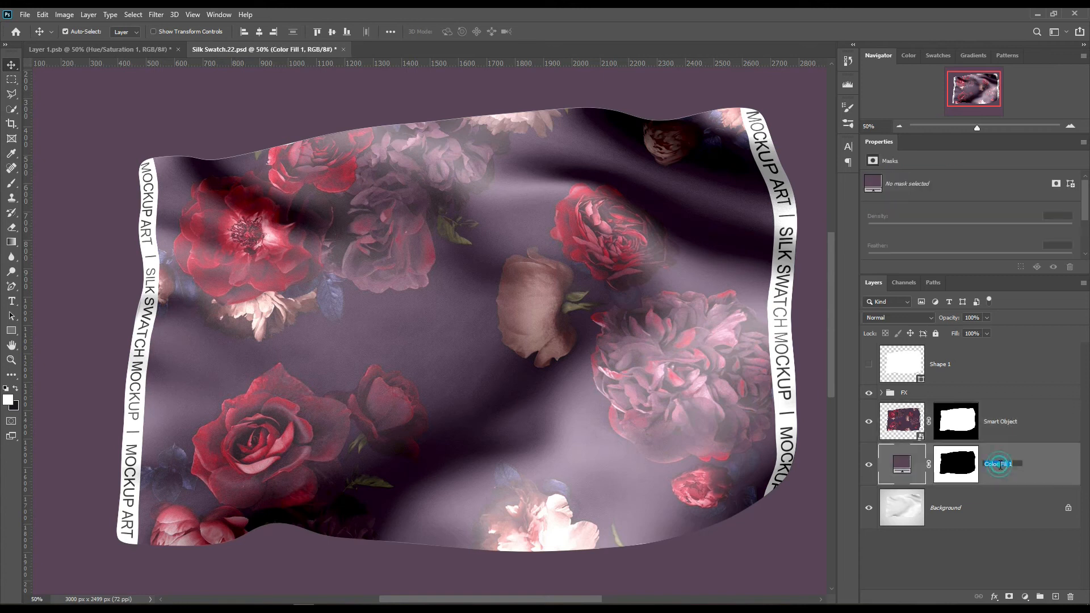
{"action": "type", "text": "BG Color"}
{"action": "key", "text": "Return"}
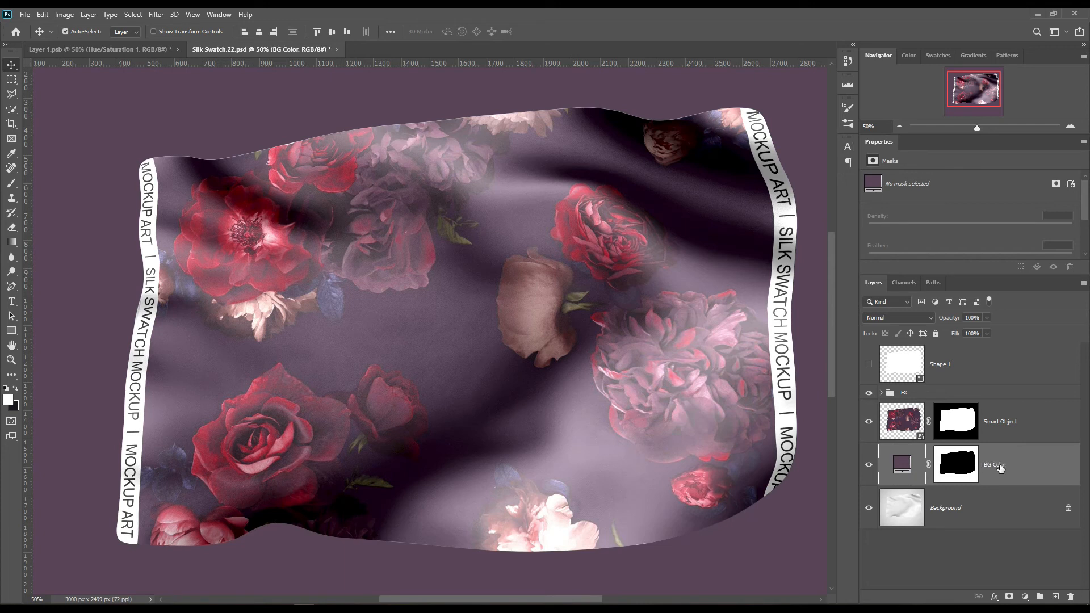
Set BG Color's blend mode to Linear Burn and change its fill colour to 654f67, sampled from the cloth.
{"action": "left_click", "coordinate": [925, 317]}
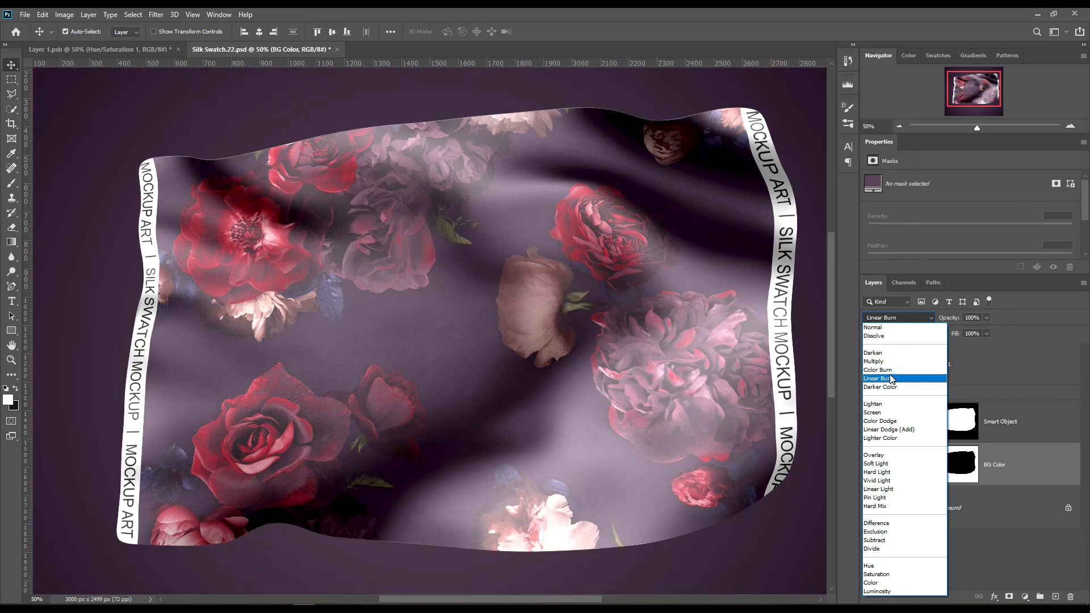
{"action": "left_click", "coordinate": [891, 379]}
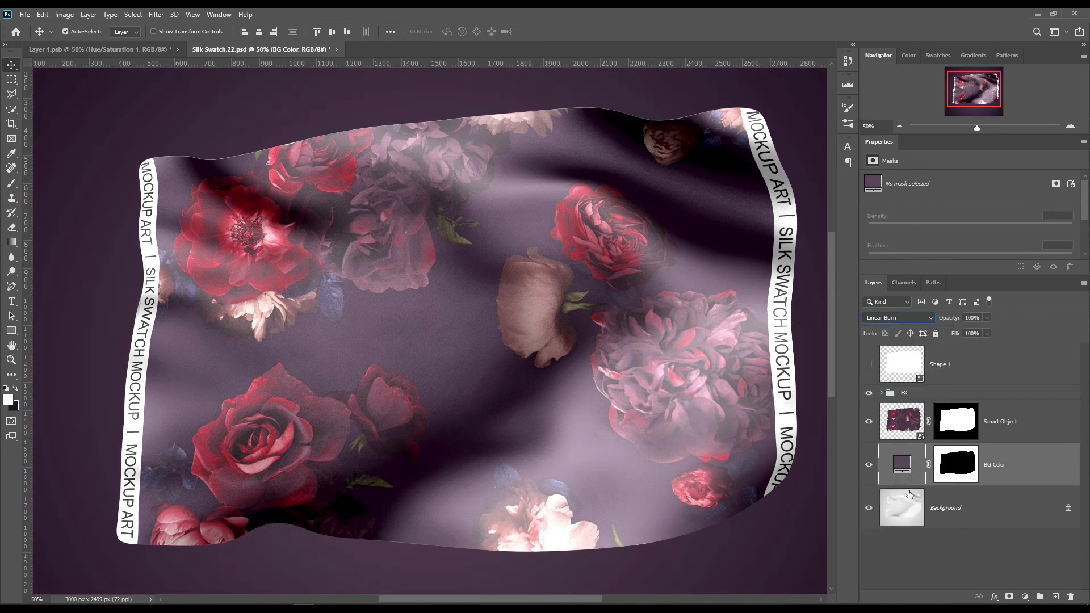
{"action": "double_click", "coordinate": [904, 470]}
{"action": "left_click", "coordinate": [584, 408]}
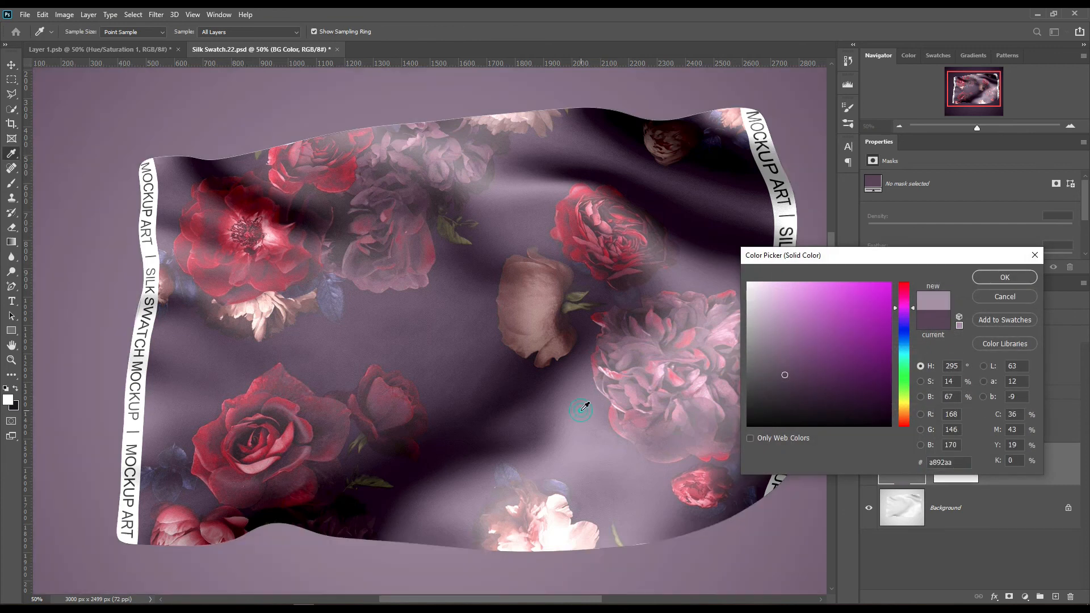
{"action": "left_click", "coordinate": [393, 345]}
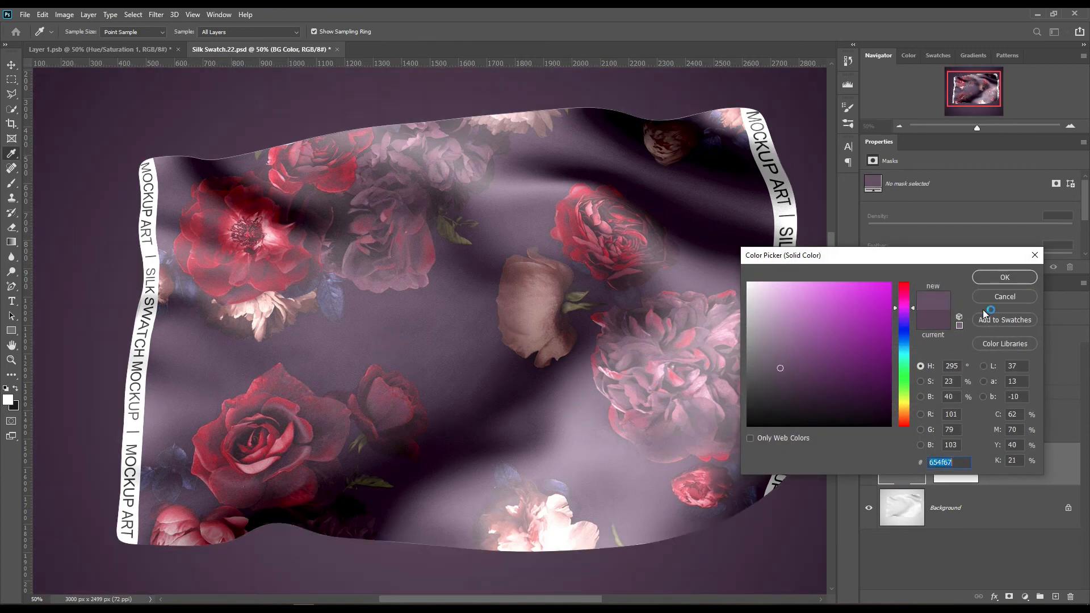
{"action": "left_click", "coordinate": [1004, 276]}
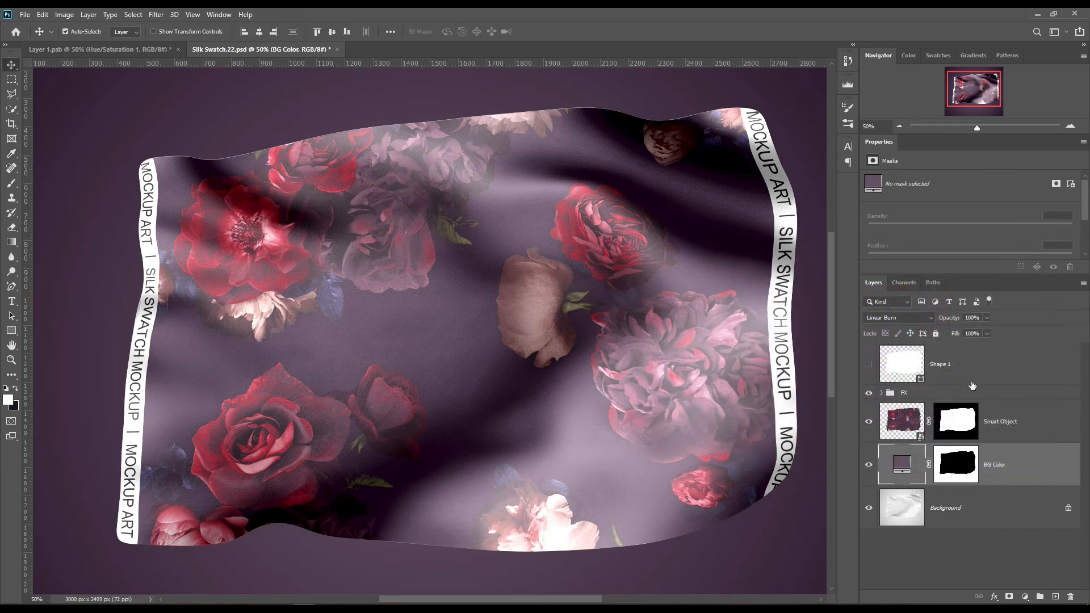
Toggle Layer 1 copy 3 and Layer 1 copy inside the FX group to compare each highlight layer's effect.
{"action": "left_click", "coordinate": [882, 393]}
{"action": "left_click", "coordinate": [867, 421]}
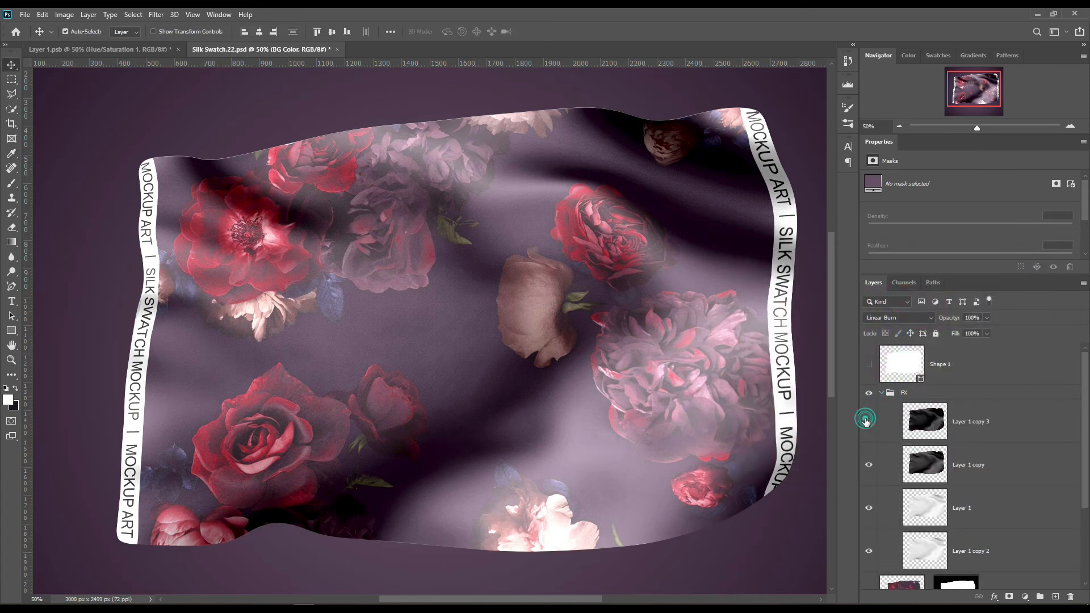
{"action": "left_click", "coordinate": [866, 465]}
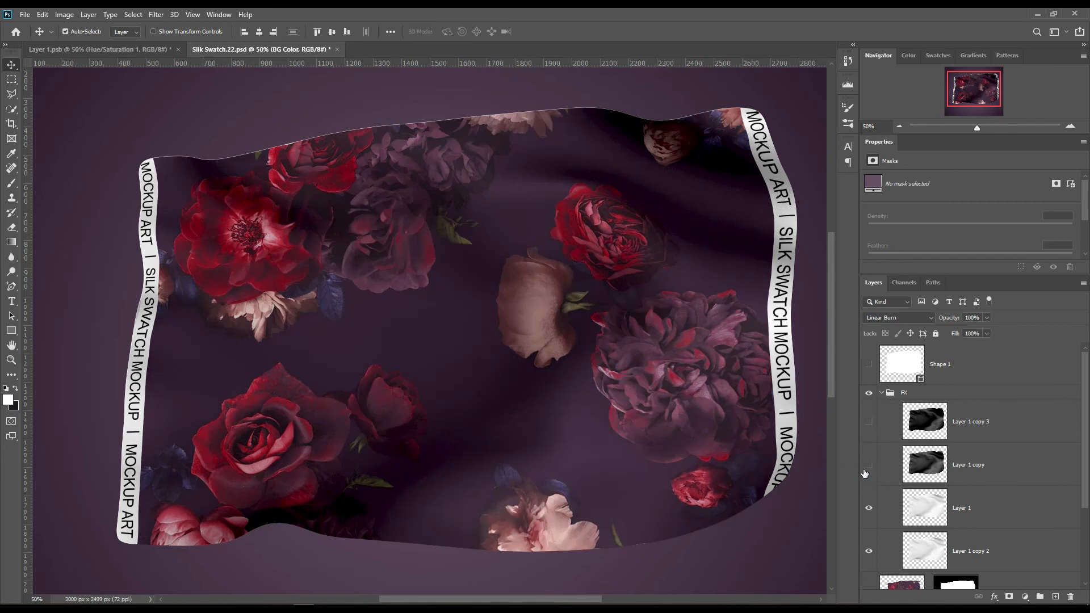
{"action": "left_click", "coordinate": [867, 467]}
{"action": "left_click", "coordinate": [866, 467]}
{"action": "left_click", "coordinate": [870, 421]}
Raise Layer 1 copy 3's fill to 100% and change its blend mode to Color Dodge.
{"action": "left_click", "coordinate": [991, 432]}
{"action": "left_click_drag", "start_coordinate": [961, 337], "coordinate": [1008, 332]}
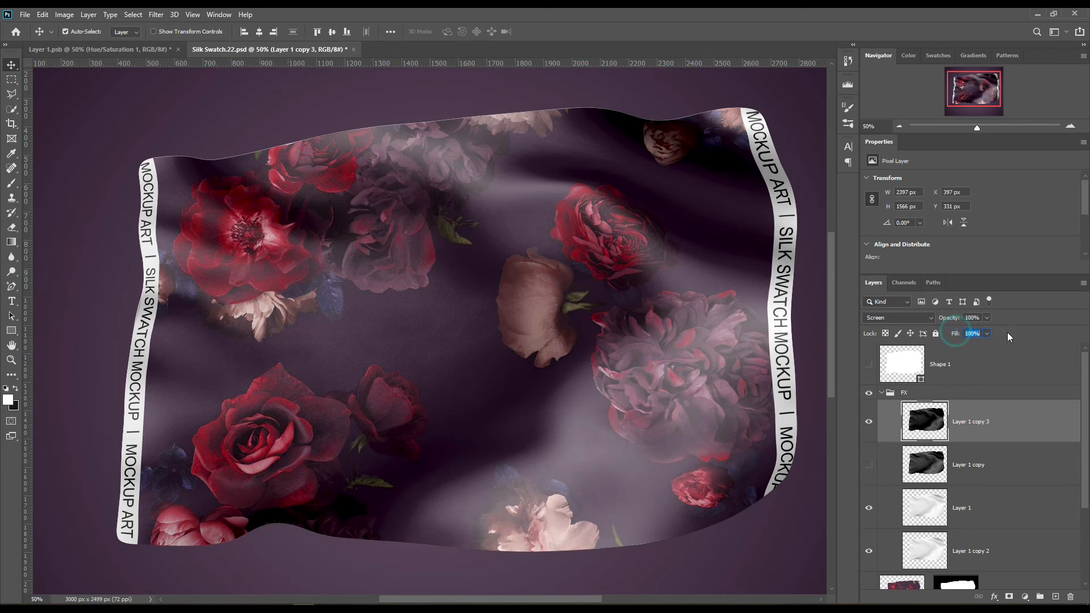
{"action": "left_click", "coordinate": [907, 316]}
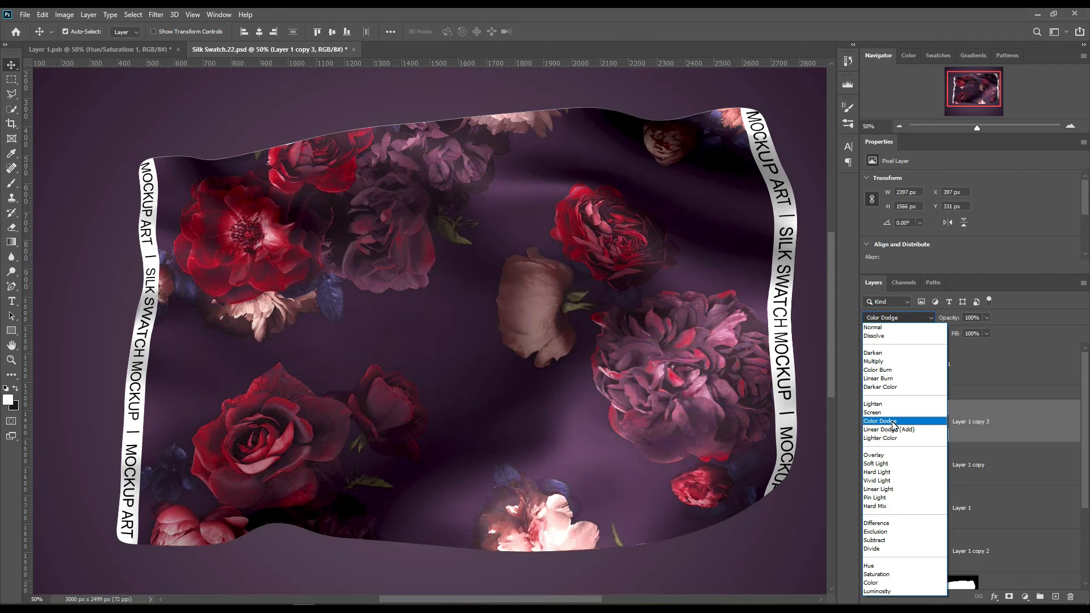
{"action": "left_click", "coordinate": [893, 422]}
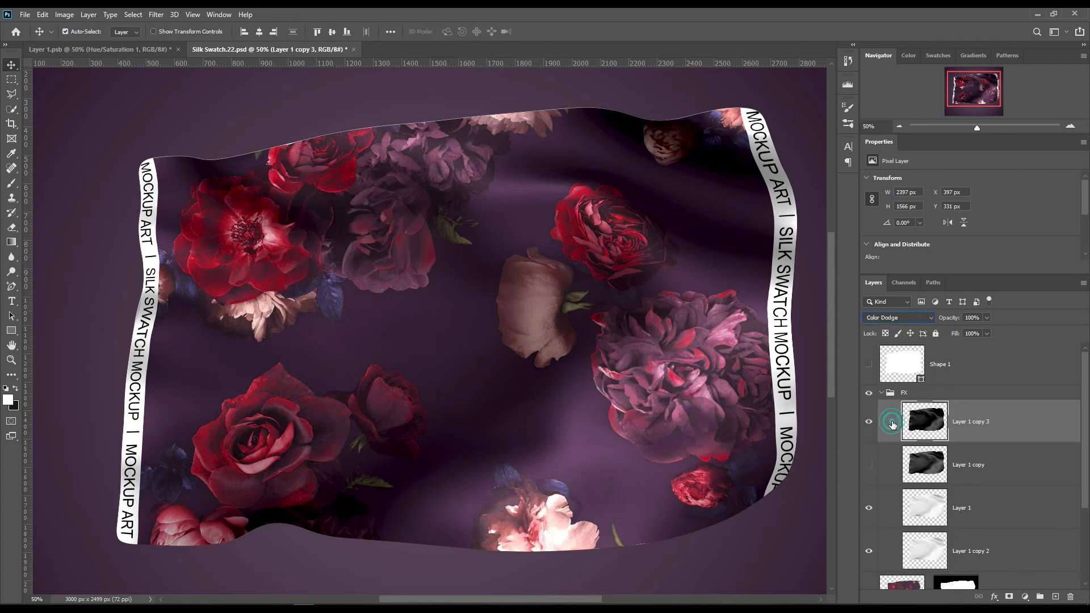
Show Layer 1 copy again and lower its fill to 33%, then down to 10%.
{"action": "left_click", "coordinate": [868, 465]}
{"action": "left_click", "coordinate": [985, 464]}
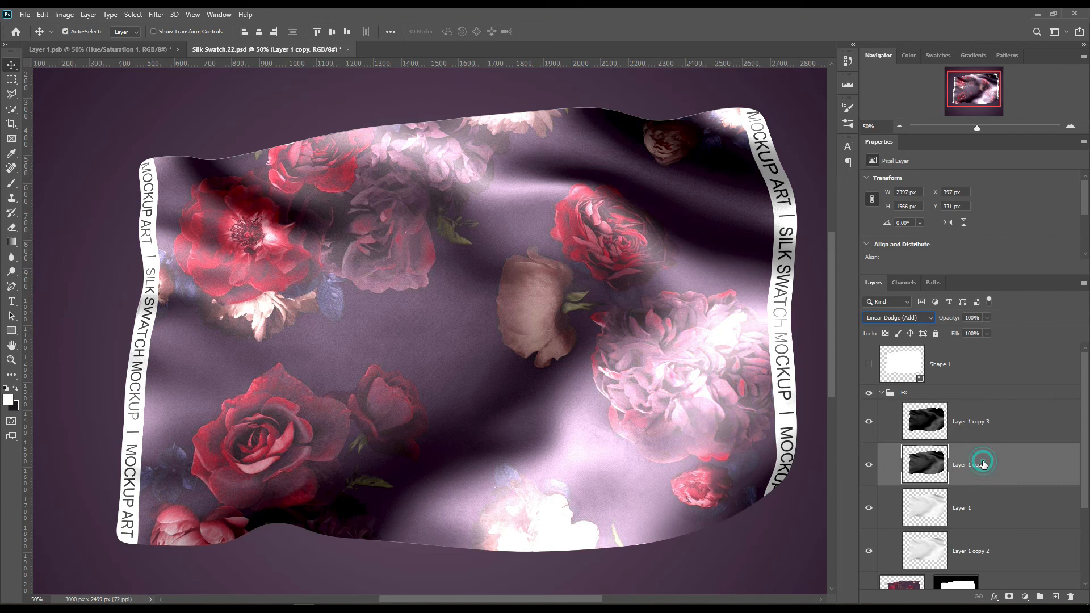
{"action": "left_click", "coordinate": [969, 334]}
{"action": "type", "text": "33"}
{"action": "key", "text": "Return"}
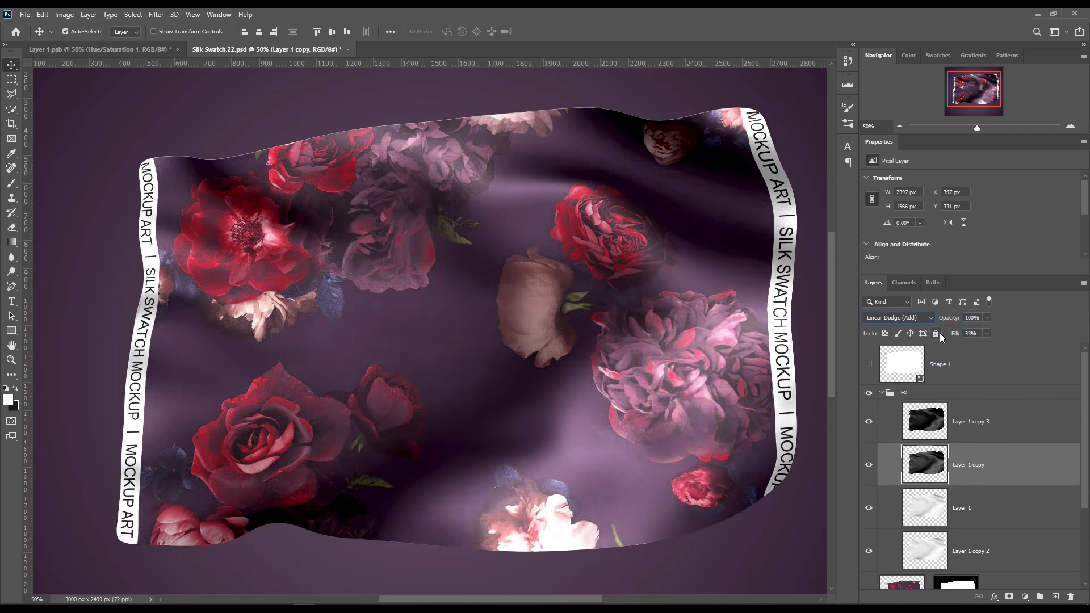
{"action": "left_click_drag", "start_coordinate": [956, 336], "coordinate": [945, 338]}
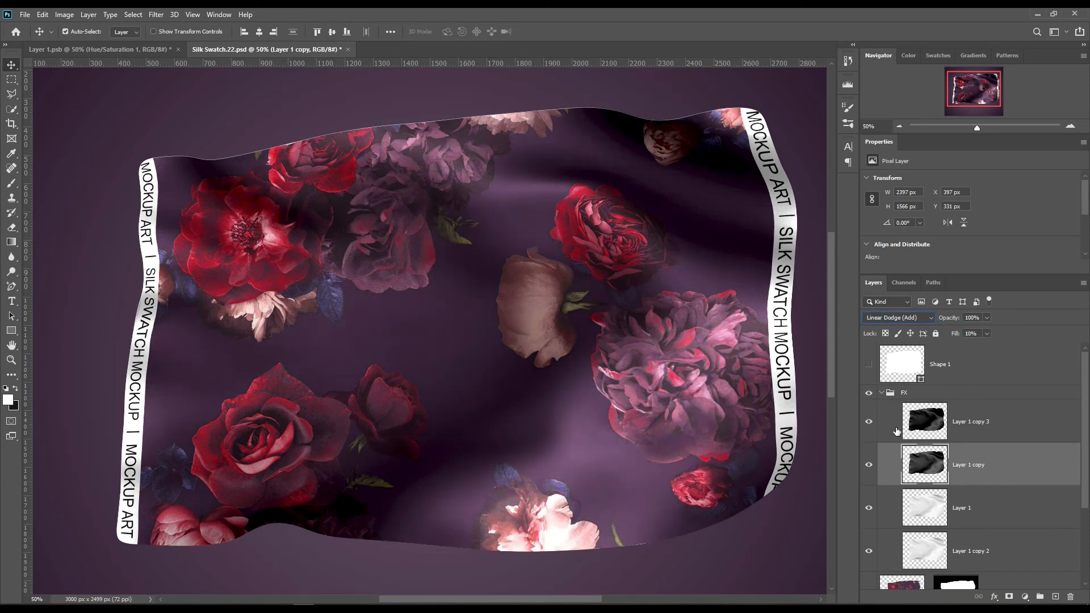
Hide Layer 1 copy 3 and raise the fill of the Linear Dodge highlight layer, Layer 1 copy, to 79%.
{"action": "left_click", "coordinate": [869, 422]}
{"action": "left_click", "coordinate": [980, 464]}
{"action": "mouse_move", "coordinate": [955, 334]}
{"action": "left_mouse_down"}
{"action": "mouse_move", "coordinate": [988, 340]}
{"action": "mouse_move", "coordinate": [938, 333]}
{"action": "mouse_move", "coordinate": [969, 335]}
{"action": "left_mouse_up"}
{"action": "left_click", "coordinate": [1004, 522]}
{"action": "left_click", "coordinate": [986, 558]}
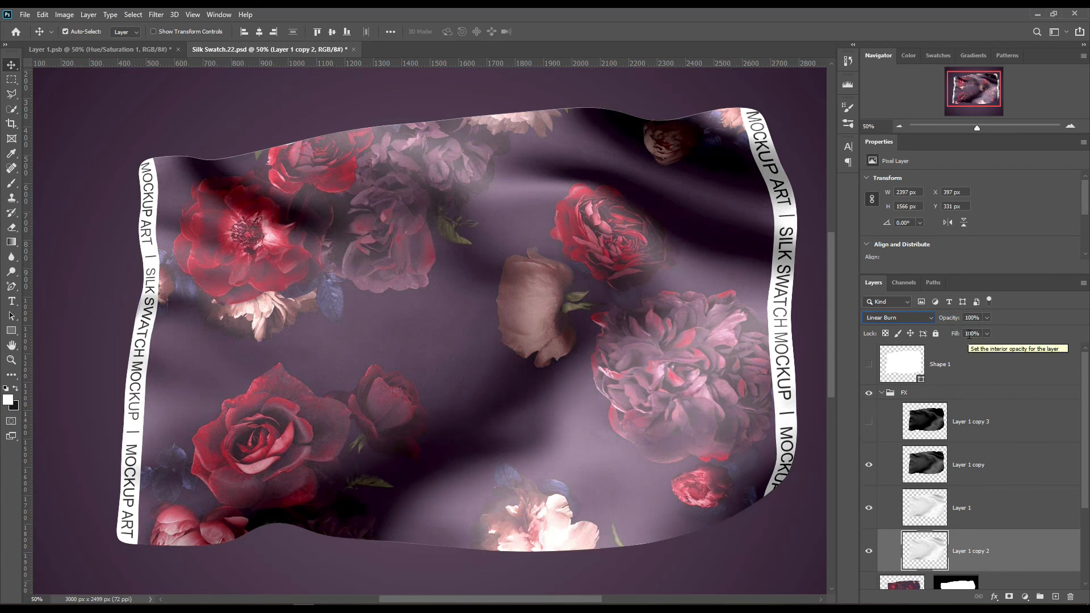
{"action": "left_click", "coordinate": [949, 335]}
{"action": "left_click", "coordinate": [991, 463]}
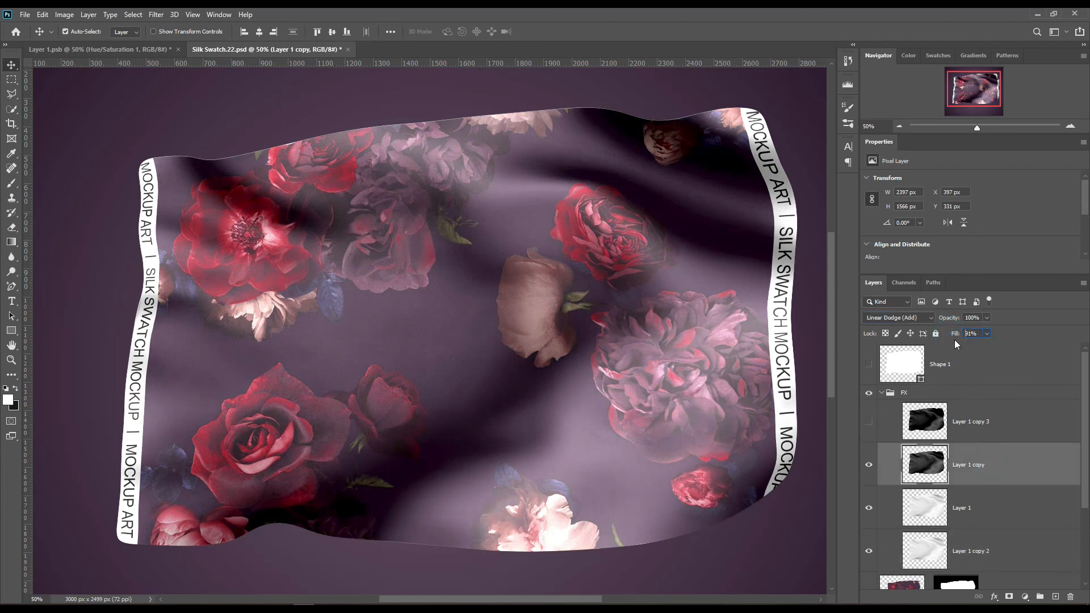
{"action": "left_click_drag", "start_coordinate": [956, 335], "coordinate": [952, 336]}
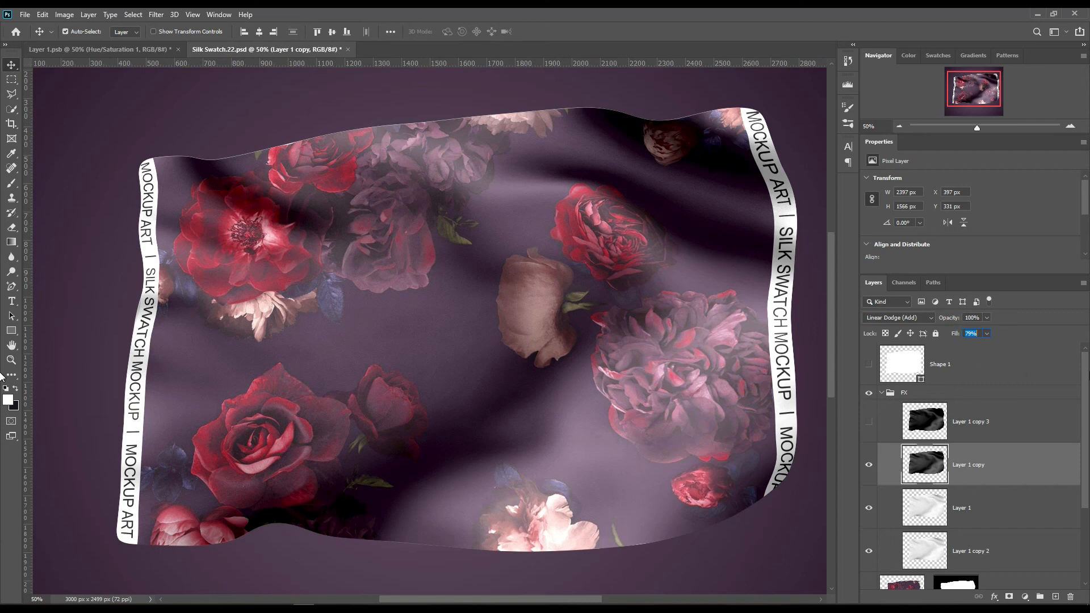
Collapse the FX group and toggle the Smart Object and BG Color layers off and on to check their contribution.
{"action": "left_click", "coordinate": [882, 393]}
{"action": "left_click", "coordinate": [900, 425]}
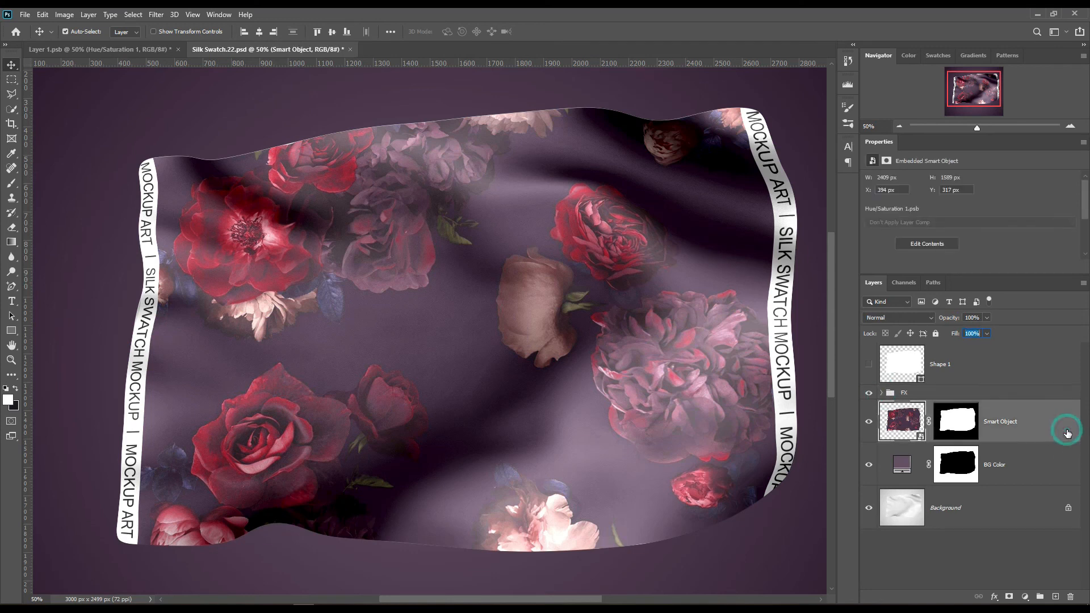
{"action": "left_click", "coordinate": [873, 421]}
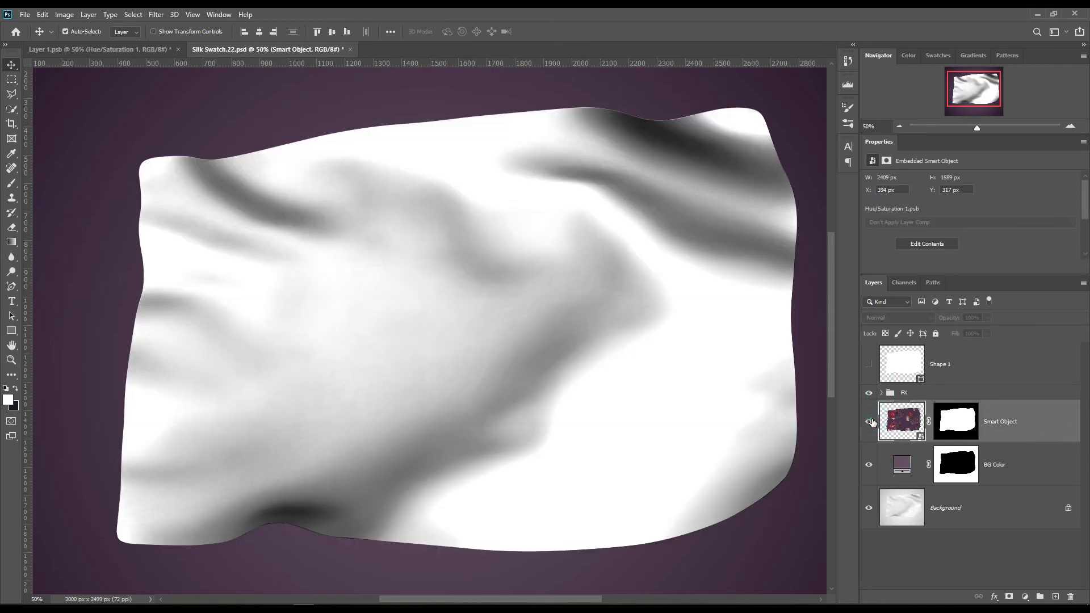
{"action": "left_click", "coordinate": [872, 422]}
{"action": "left_click", "coordinate": [869, 465]}
{"action": "left_click", "coordinate": [869, 465]}
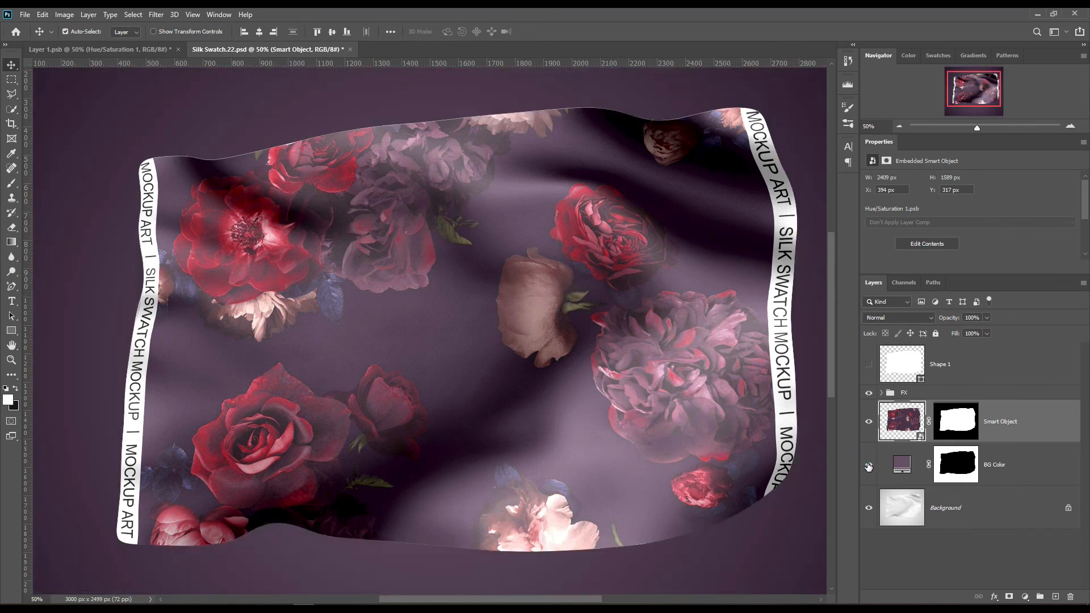
Add a new layer above BG Color and paint soft white light behind the swatch with a 2500 px brush.
{"action": "left_click", "coordinate": [1036, 474]}
{"action": "left_click", "coordinate": [1056, 597]}
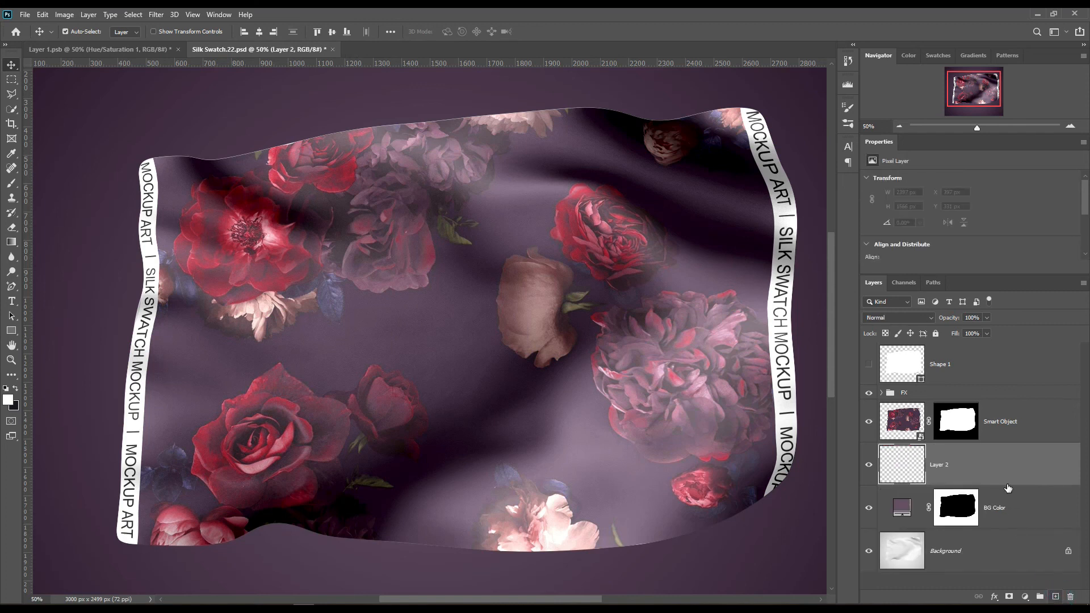
{"action": "left_click", "coordinate": [11, 183]}
{"action": "key", "text": "bracketright"}
{"action": "key", "text": "bracketright"}
{"action": "key", "text": "bracketright"}
{"action": "key", "text": "bracketright"}
{"action": "key", "text": "bracketright"}
{"action": "key", "text": "bracketright"}
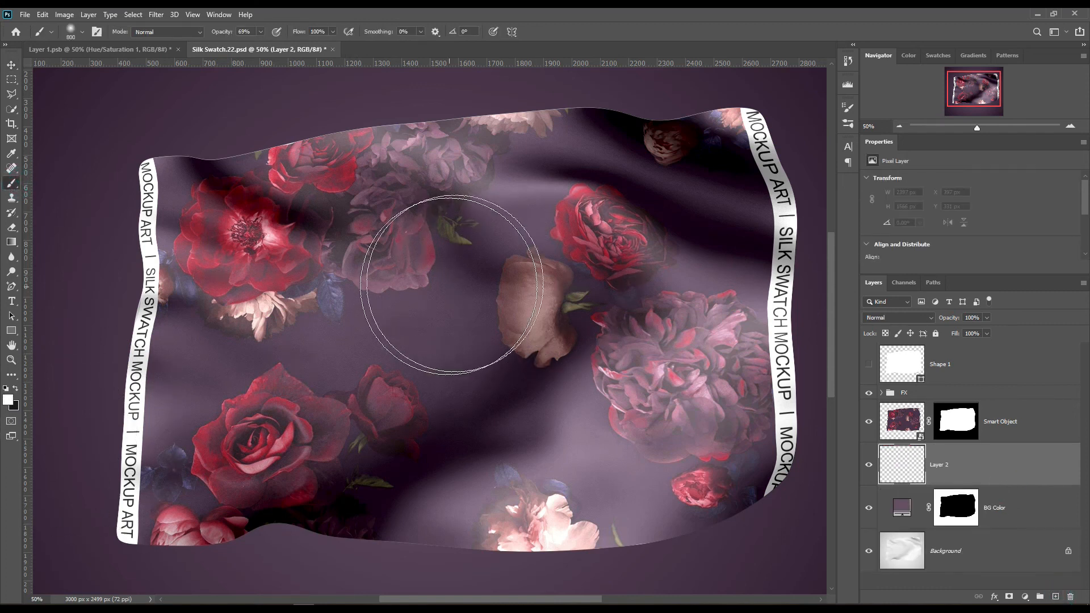
{"action": "key", "text": "bracketright"}
{"action": "key", "text": "bracketright"}
{"action": "key", "text": "bracketright"}
{"action": "key", "text": "bracketright"}
{"action": "key", "text": "bracketright"}
{"action": "key", "text": "bracketright"}
{"action": "key", "text": "bracketright"}
{"action": "key", "text": "bracketright"}
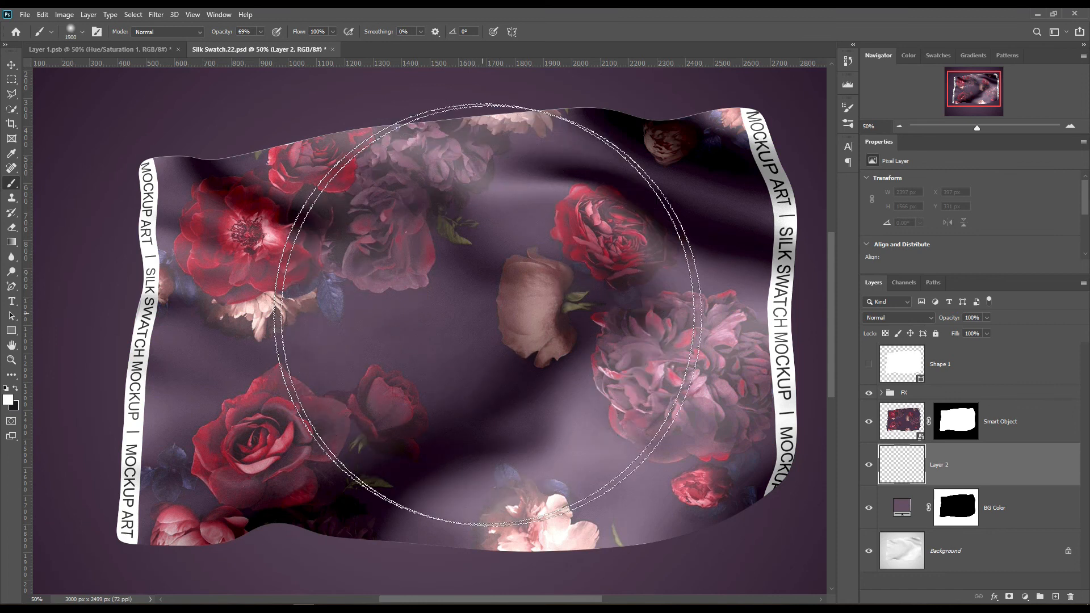
{"action": "key", "text": "bracketright"}
{"action": "key", "text": "bracketright"}
{"action": "key", "text": "bracketright"}
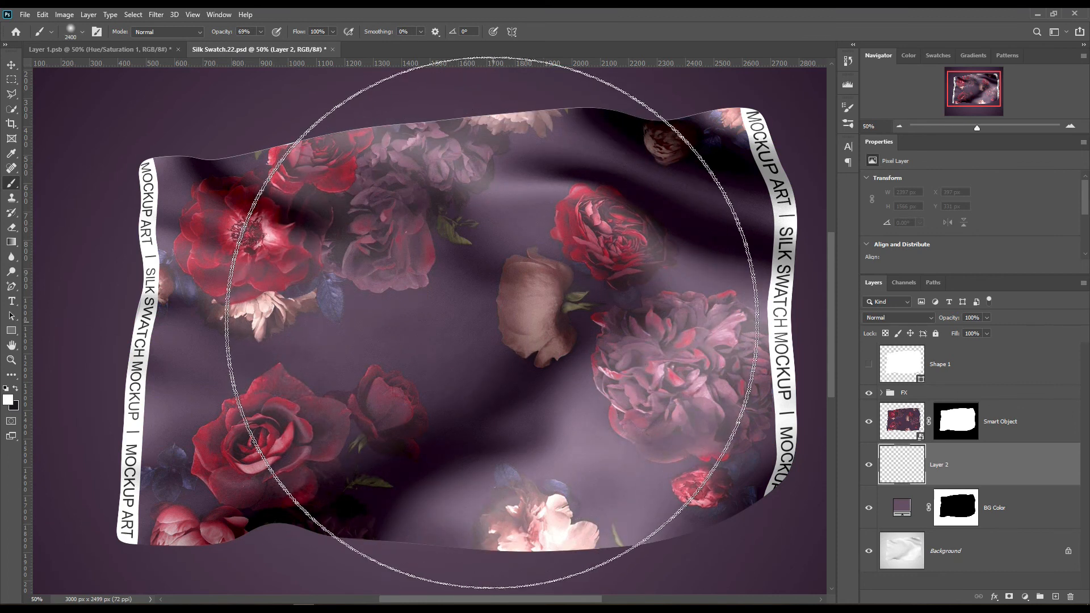
{"action": "left_click", "coordinate": [486, 323]}
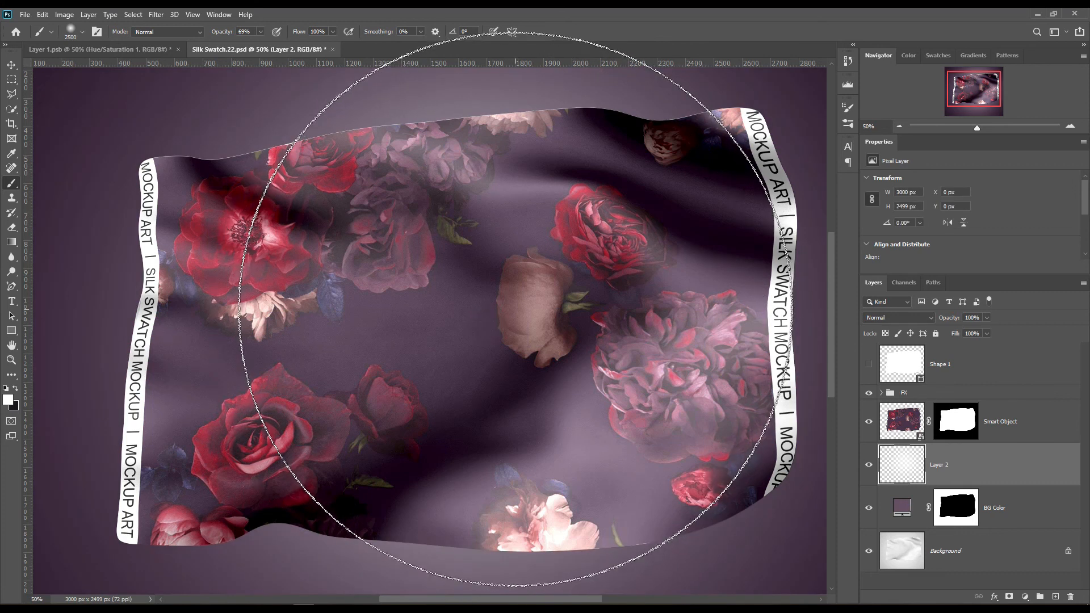
{"action": "left_click", "coordinate": [407, 298]}
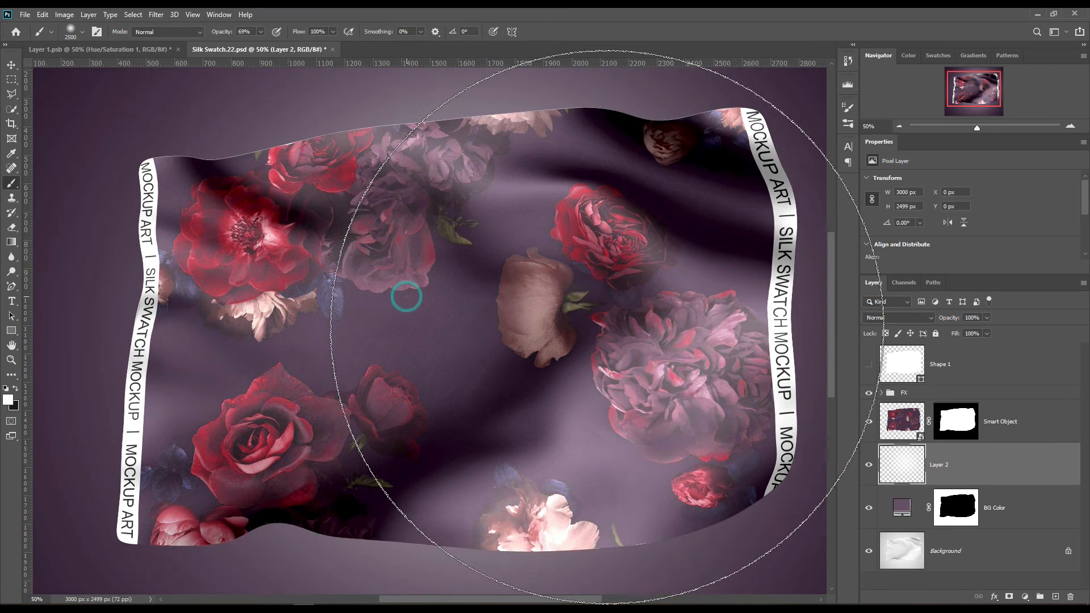
{"action": "left_click", "coordinate": [530, 292]}
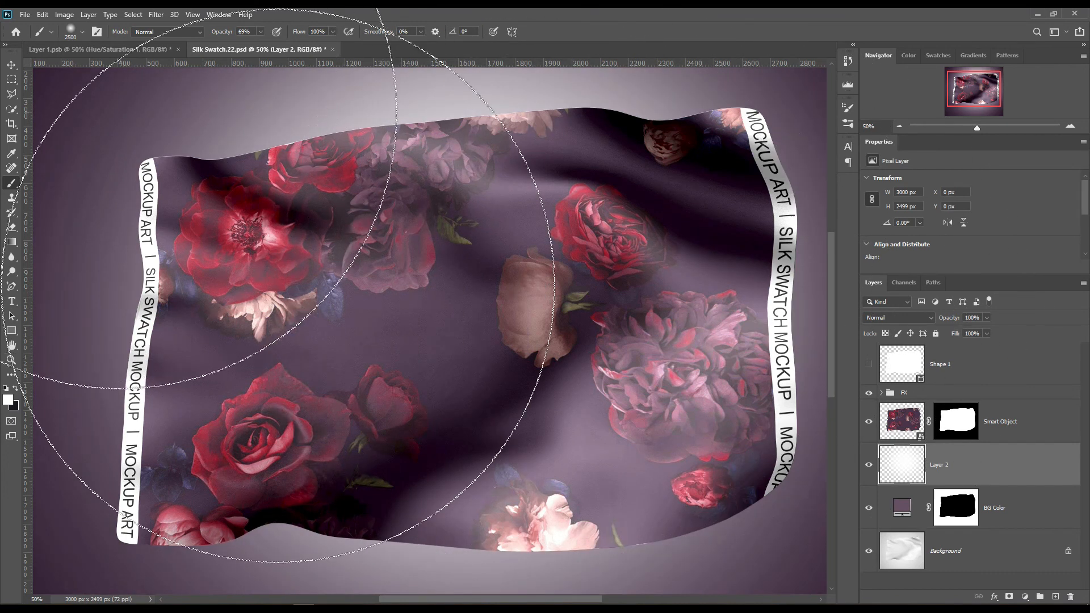
Set the blend mode of the painted light layer, Layer 2, to Overlay and save the document.
{"action": "left_click", "coordinate": [11, 64]}
{"action": "left_click", "coordinate": [900, 319]}
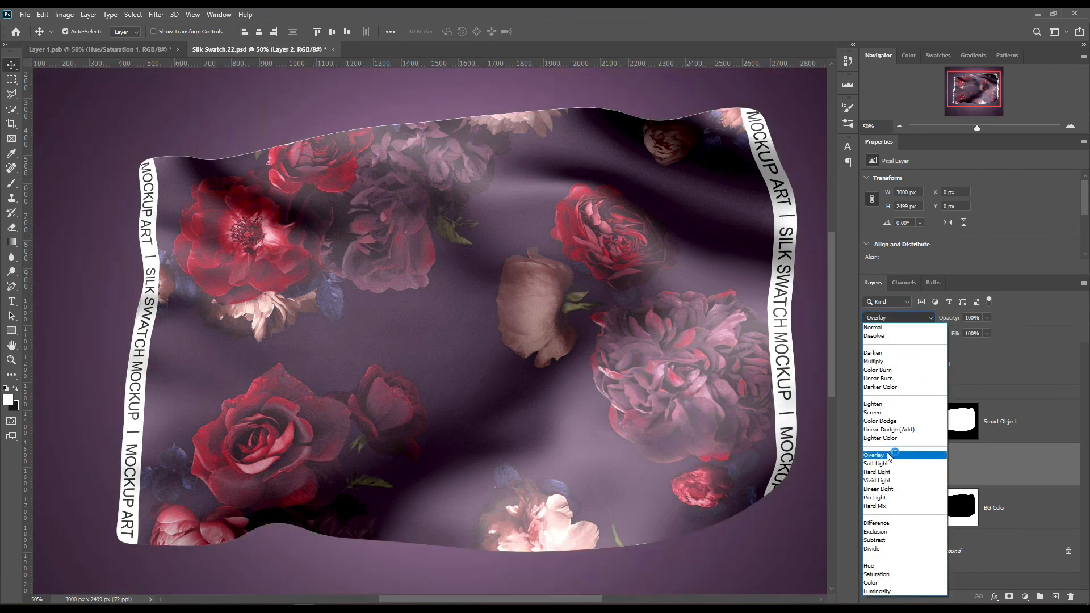
{"action": "left_click", "coordinate": [892, 455]}
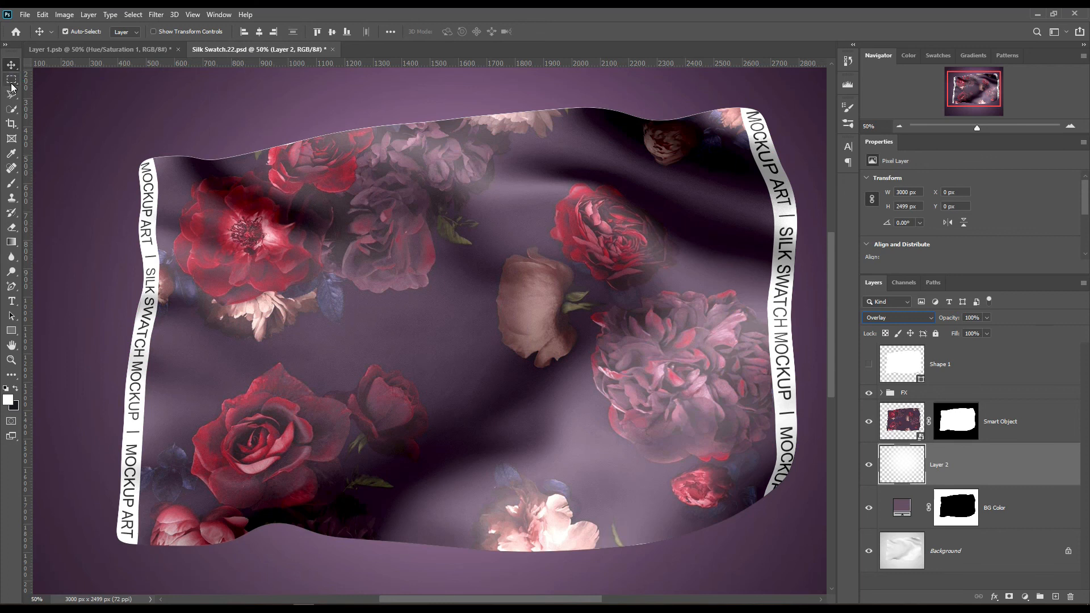
{"action": "left_click", "coordinate": [16, 59]}
{"action": "left_click", "coordinate": [477, 11]}
{"action": "key", "text": "ctrl+s"}
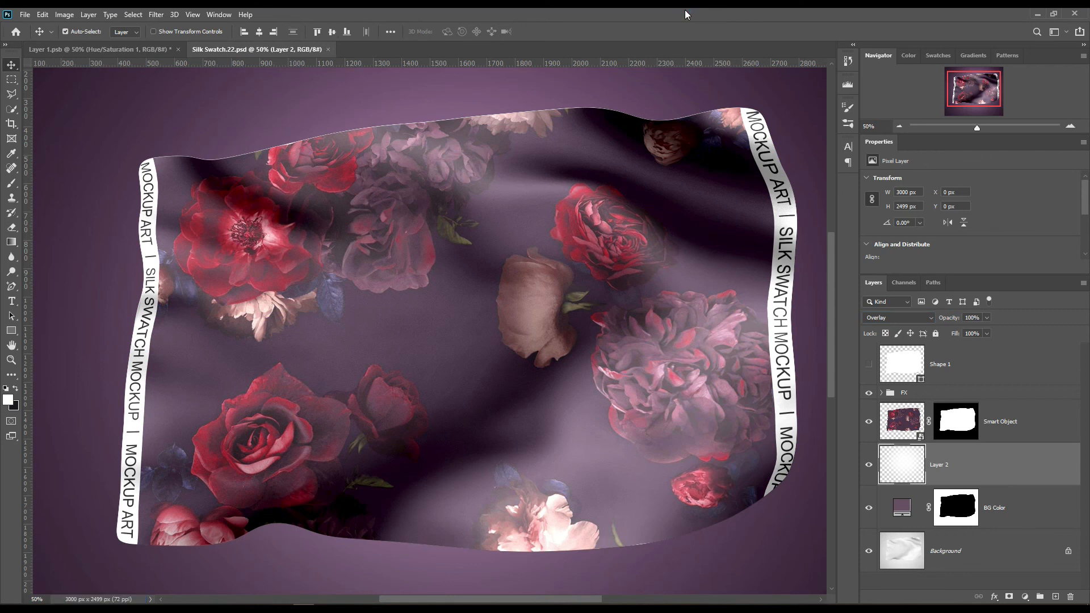